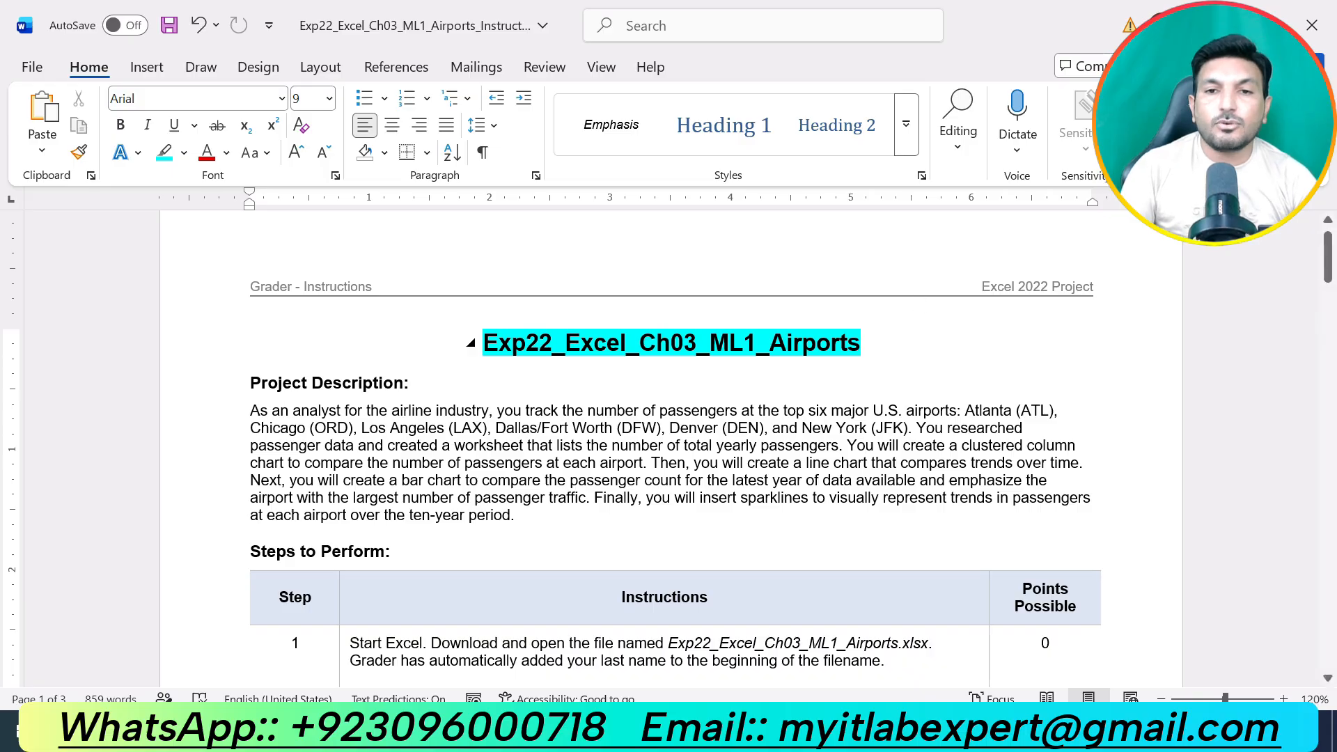
# Highlight the "Project Description:" heading in turquoise and select the overview paragraph beneath it for reading.
pyautogui.click(883, 361)
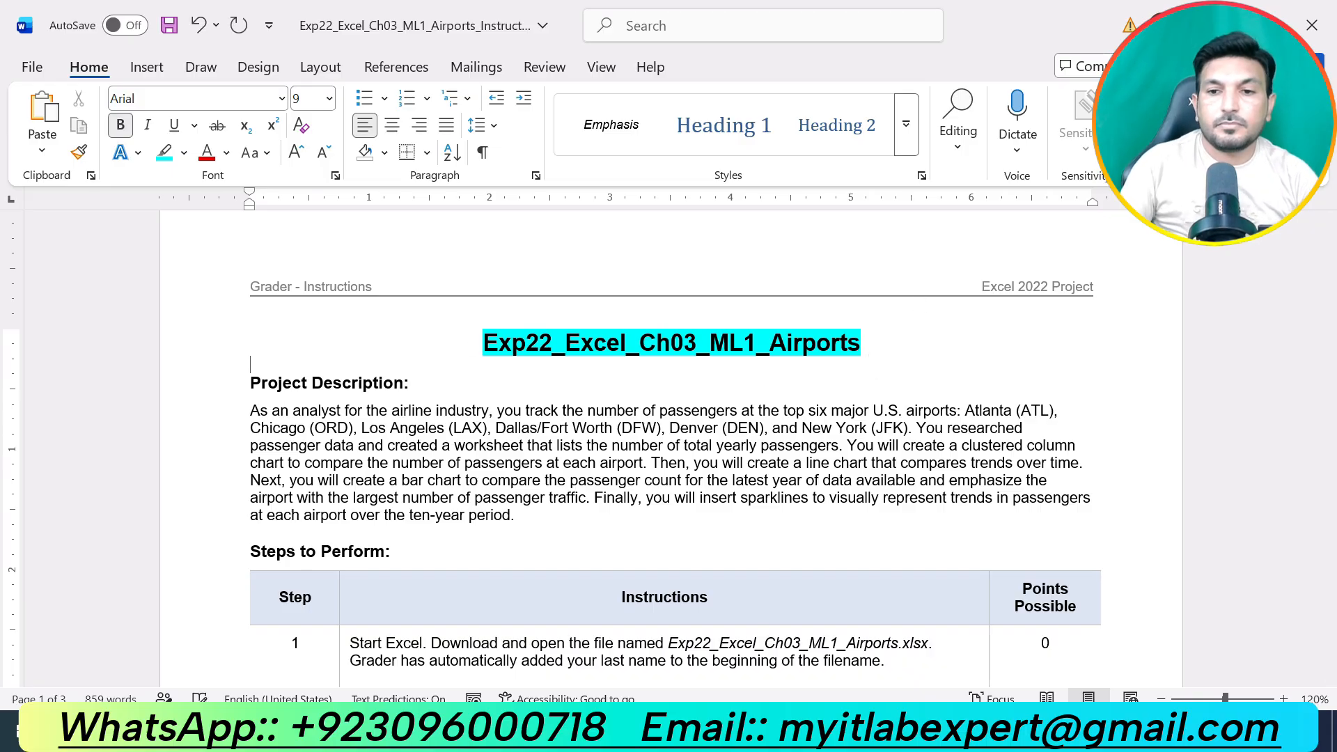
pyautogui.moveTo(417, 382); pyautogui.dragTo(251, 382)
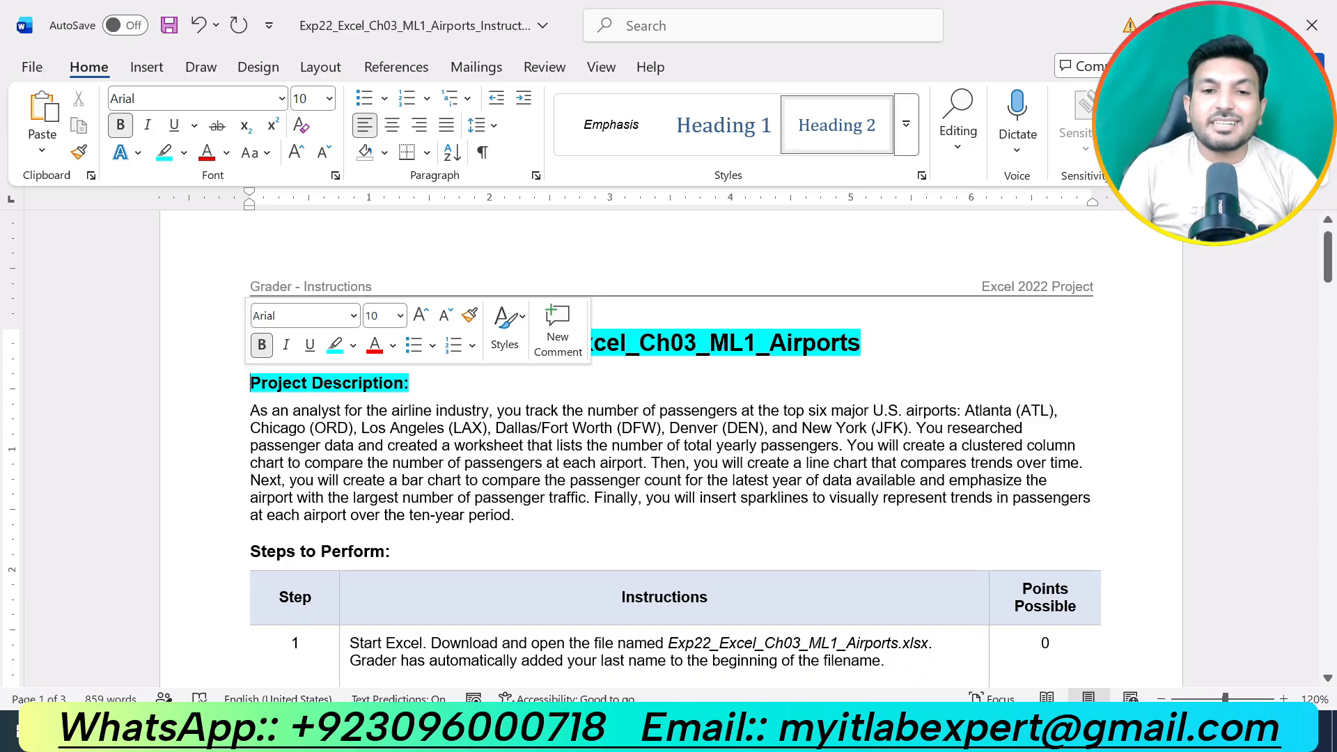
pyautogui.moveTo(606, 513); pyautogui.dragTo(250, 410)
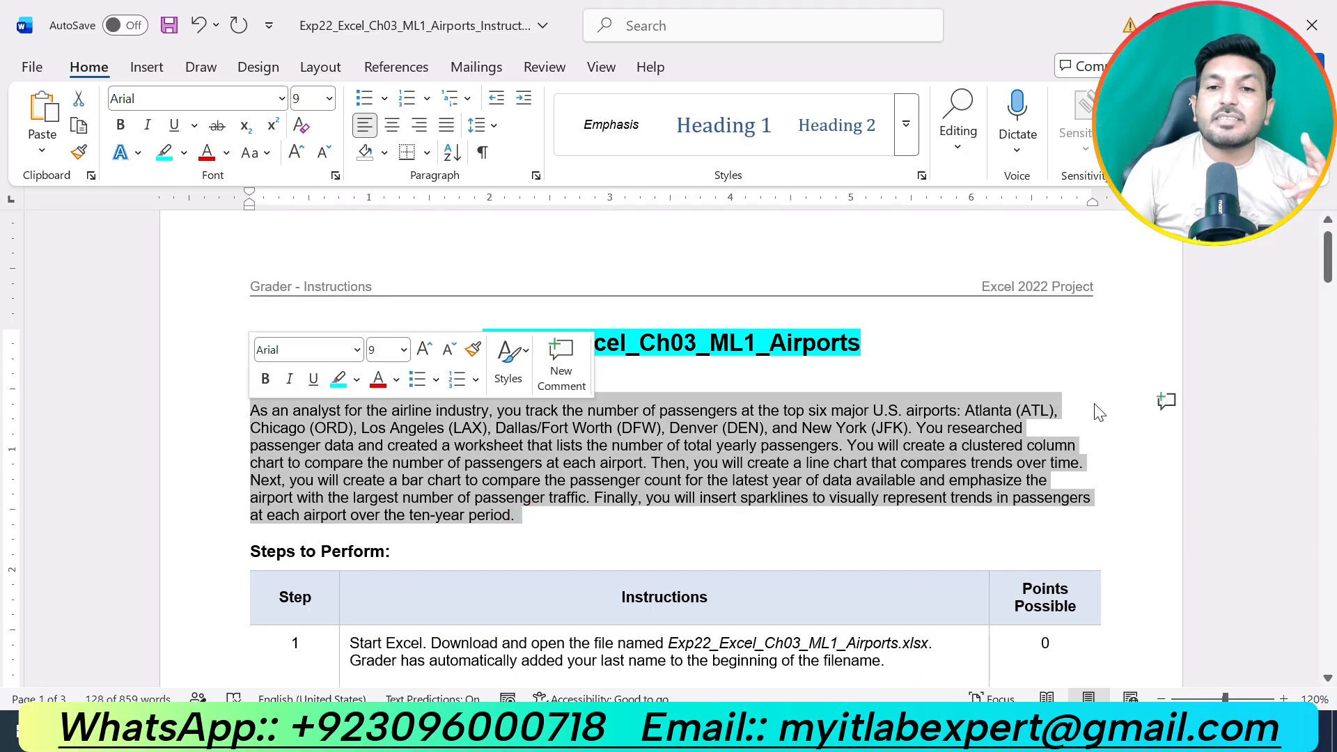
pyautogui.click(1023, 507)
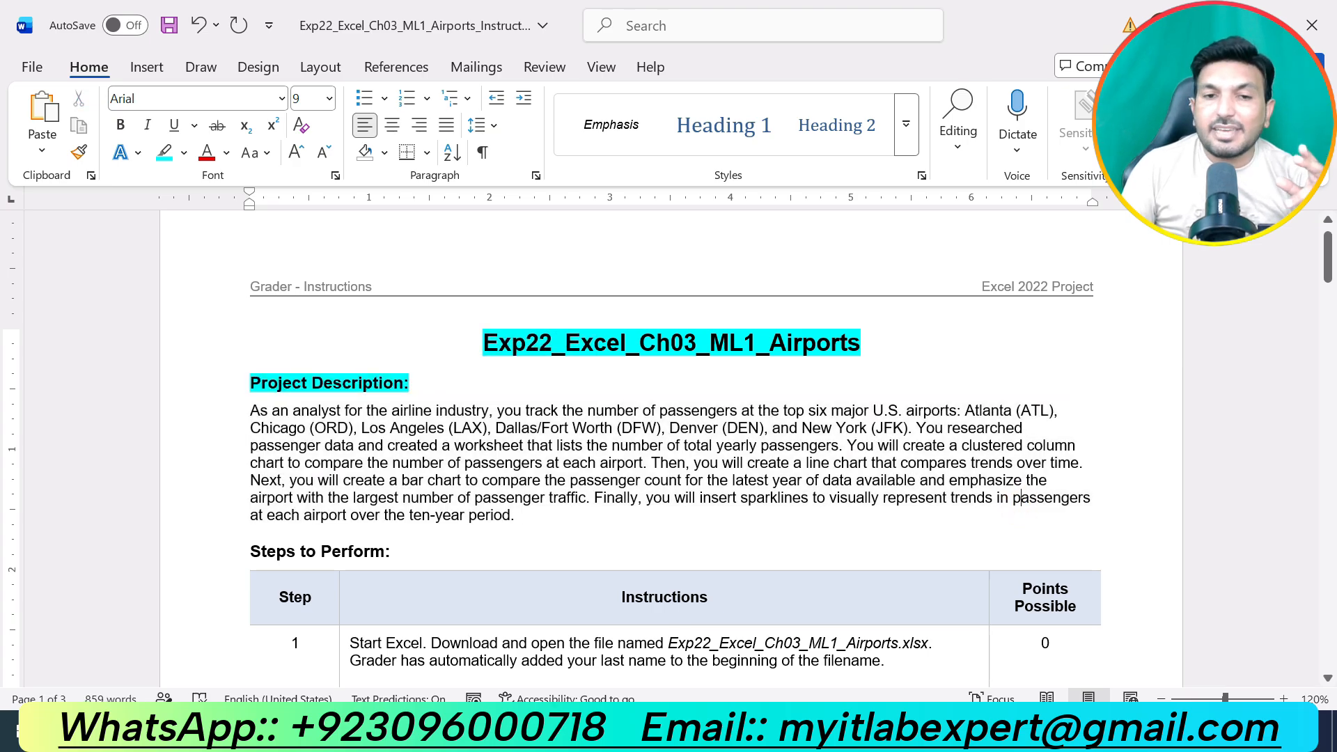
pyautogui.moveTo(585, 498); pyautogui.dragTo(251, 410)
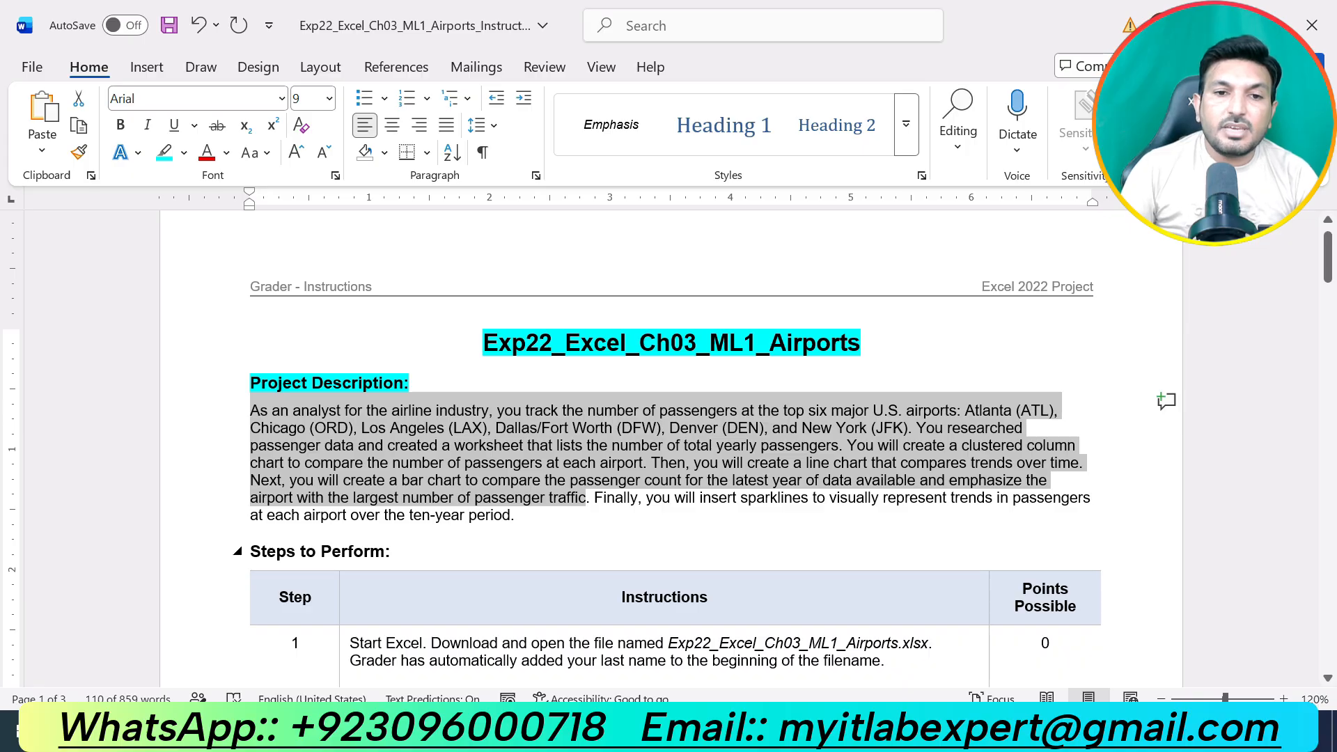
# Highlight the "Steps to Perform:" heading in turquoise and skim the table of instructions below it.
pyautogui.moveTo(404, 552); pyautogui.dragTo(250, 551)
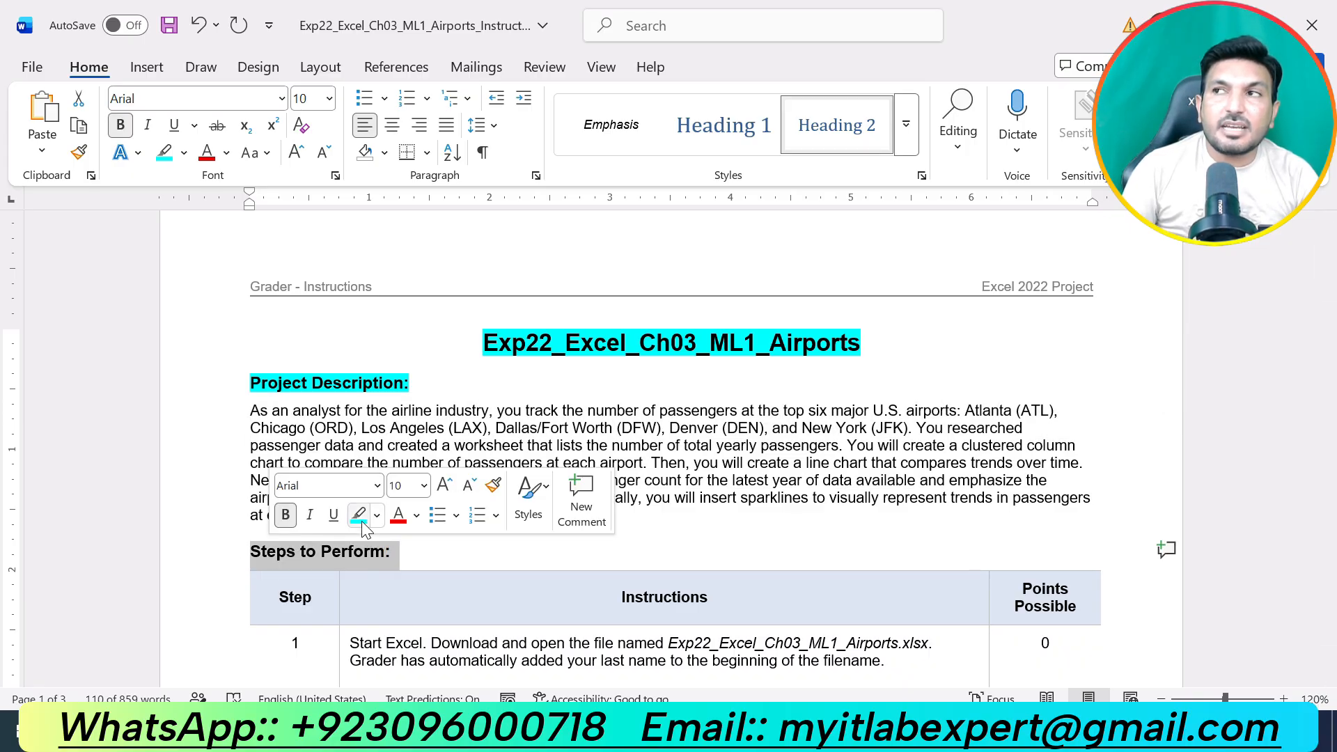
pyautogui.click(359, 519)
pyautogui.click(694, 559)
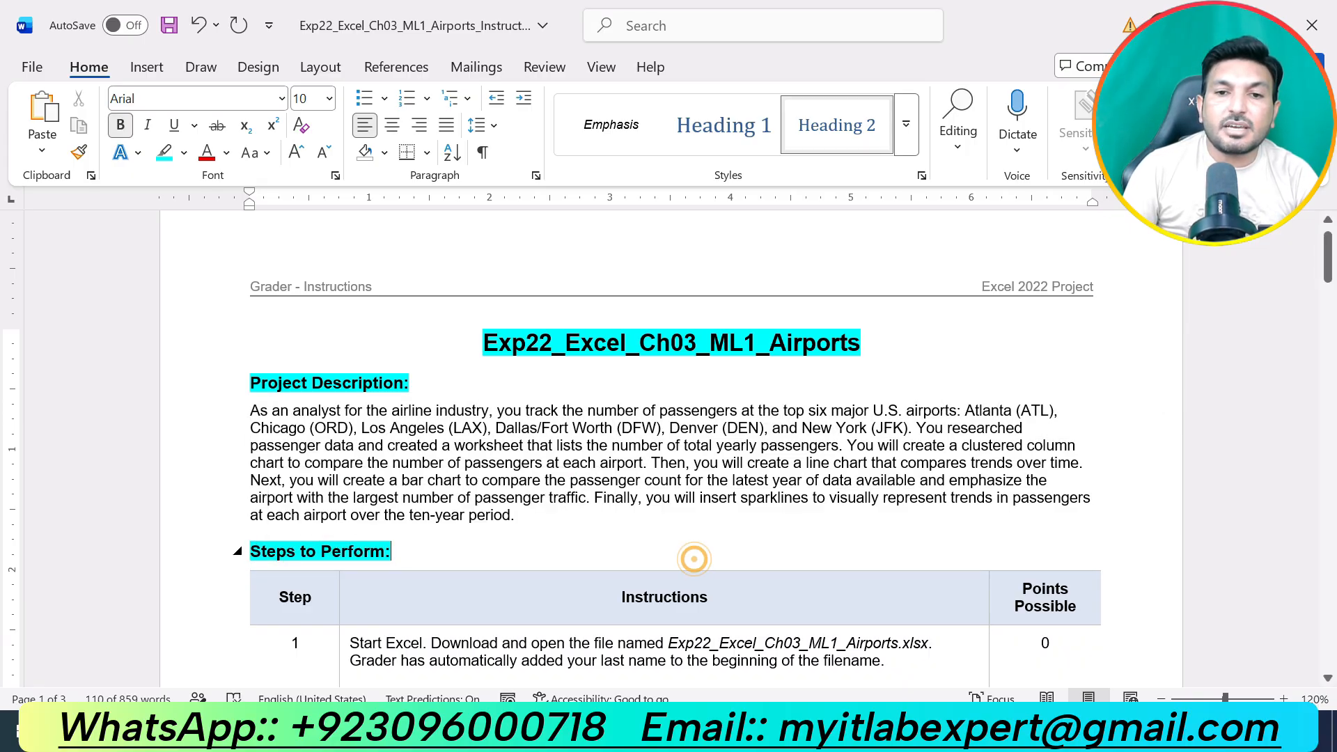
pyautogui.scroll(-20, 693, 558)
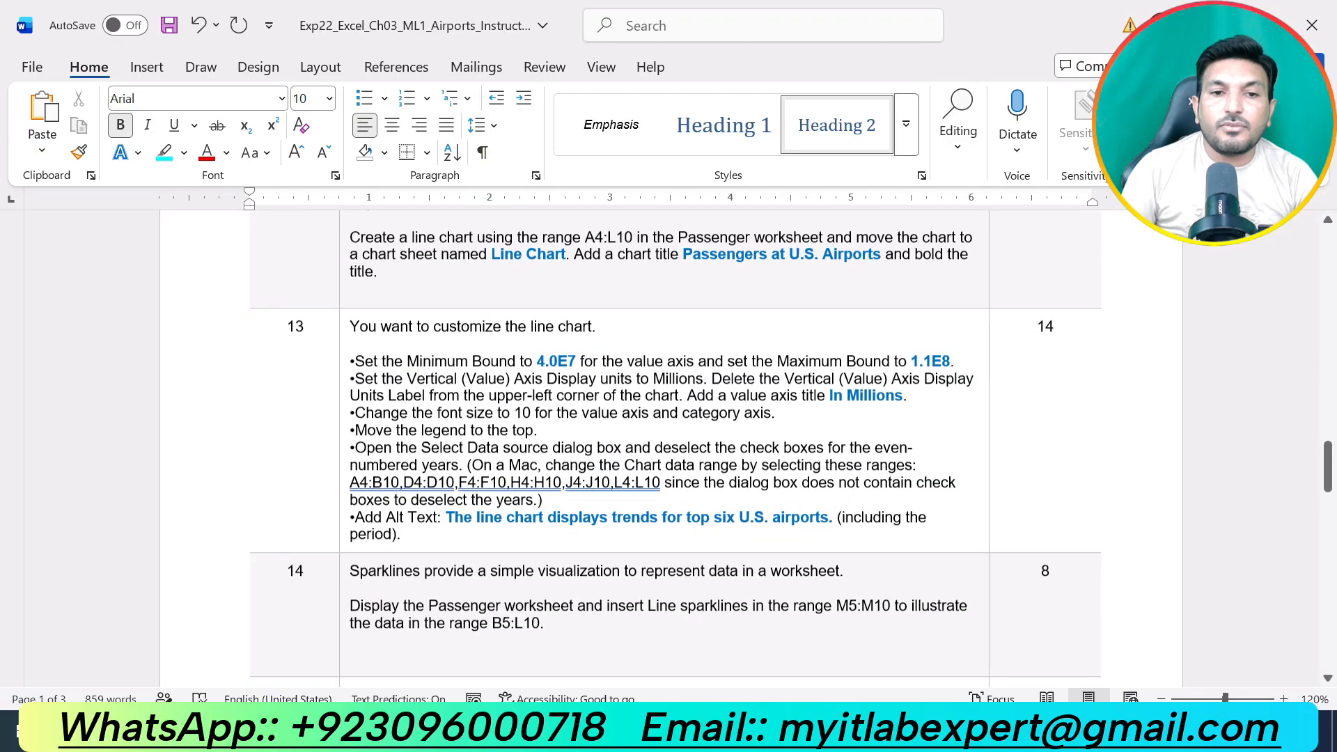
pyautogui.scroll(-15, 694, 558)
pyautogui.scroll(20, 693, 559)
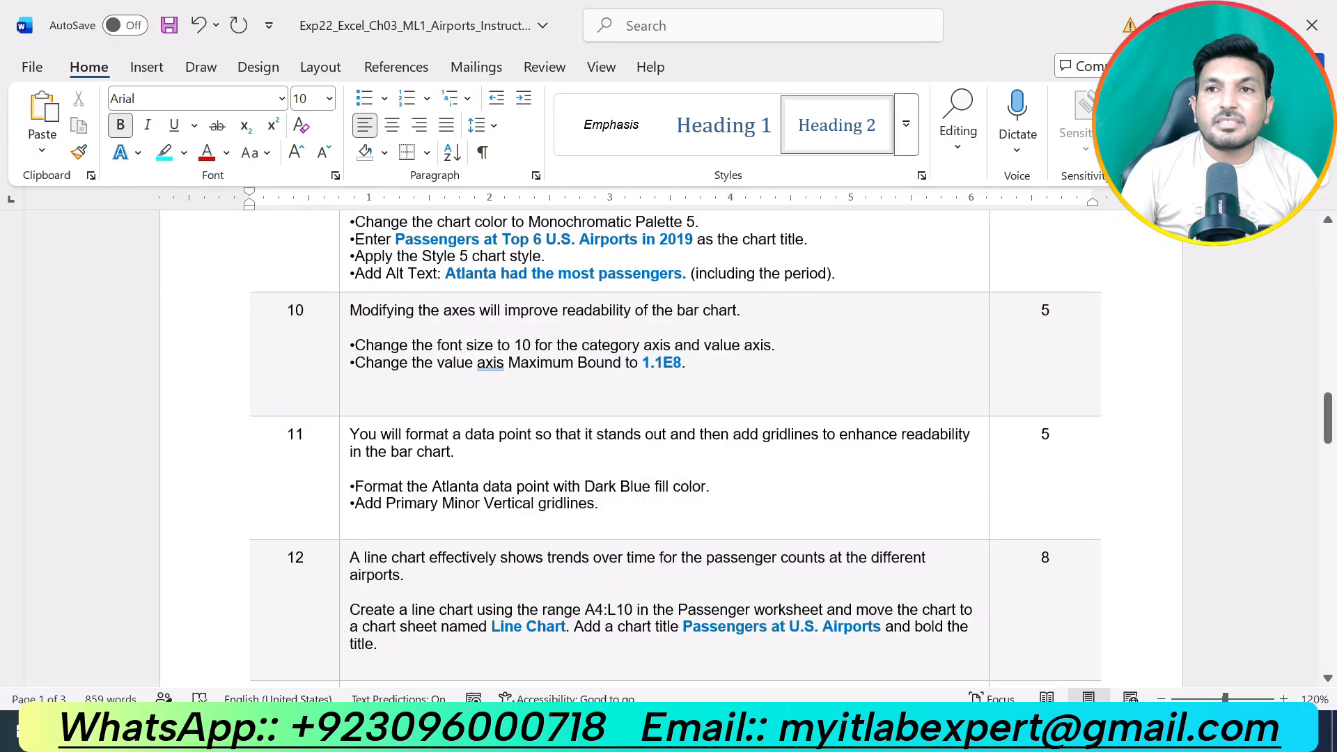
pyautogui.scroll(20, 630, 453)
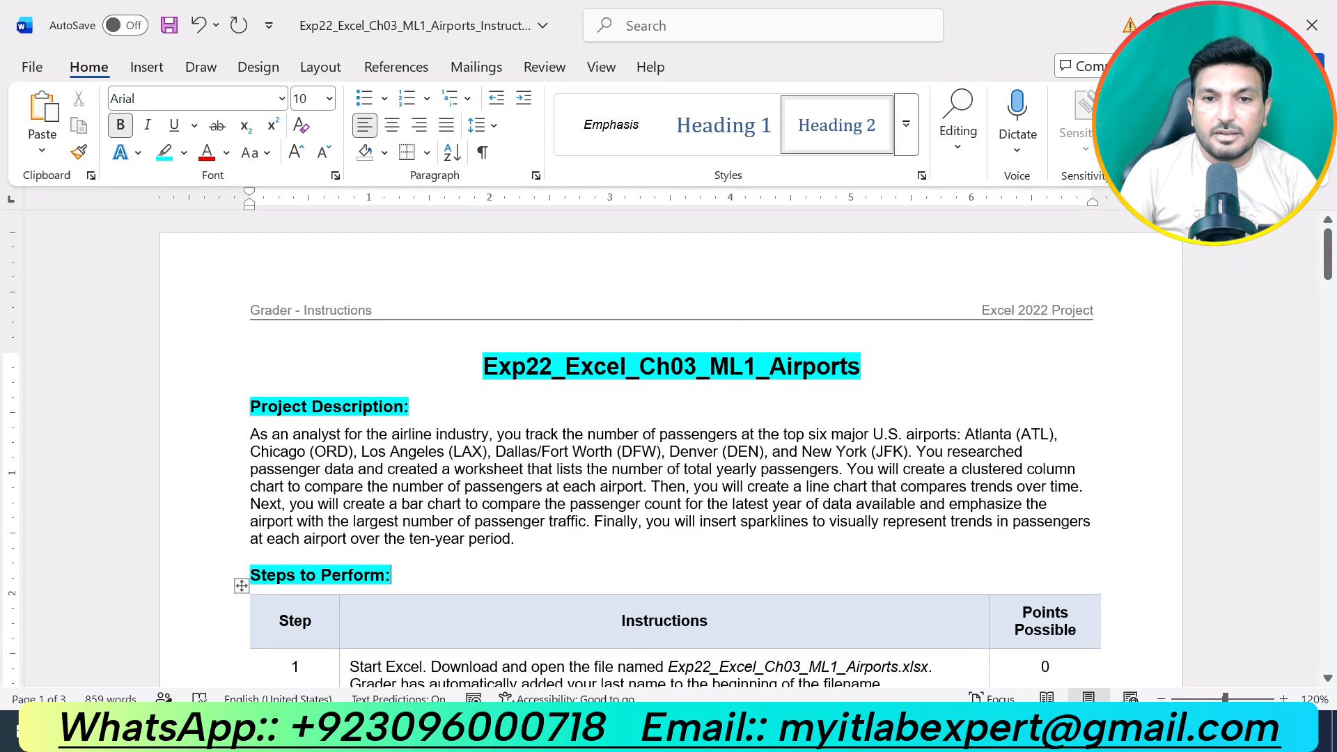
# Highlight the step 1 instruction about downloading and opening Exp22_Excel_Ch03_ML1_Airports.xlsx in yellow.
pyautogui.scroll(-3, 391, 575)
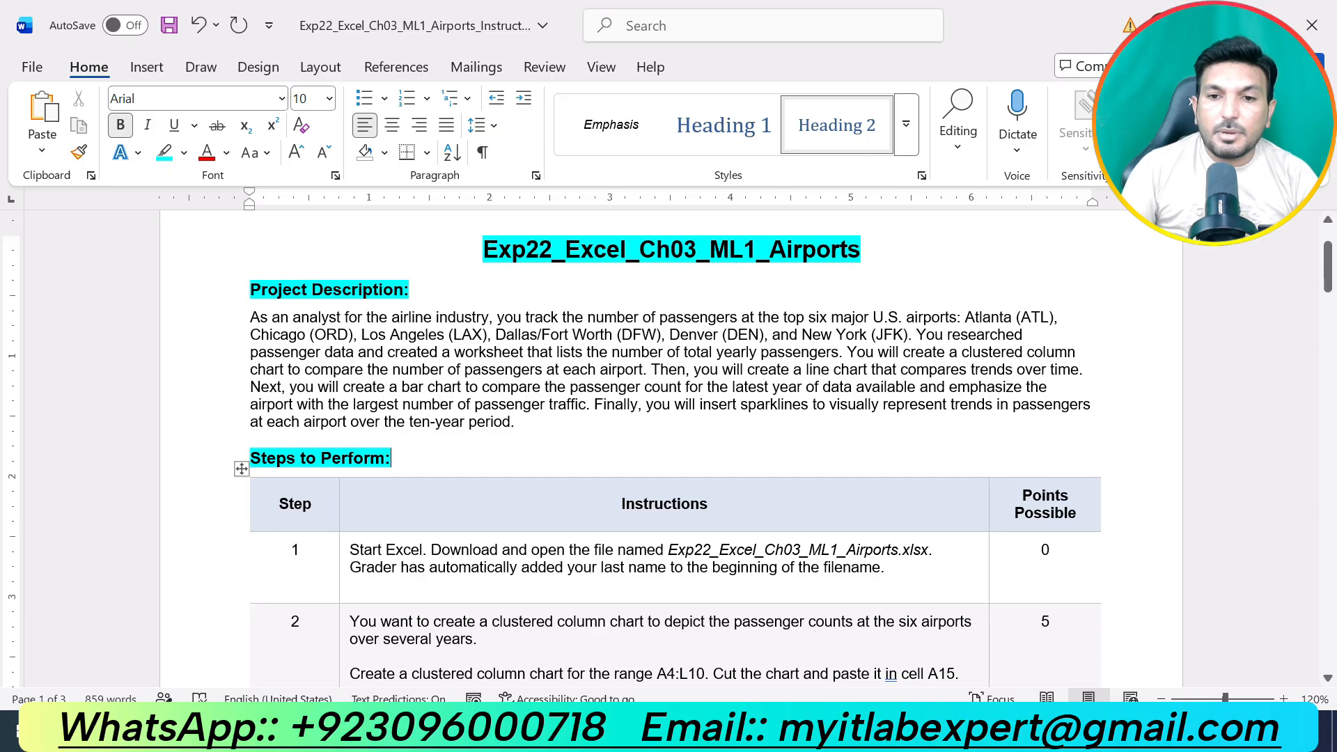
pyautogui.moveTo(888, 568); pyautogui.dragTo(351, 549)
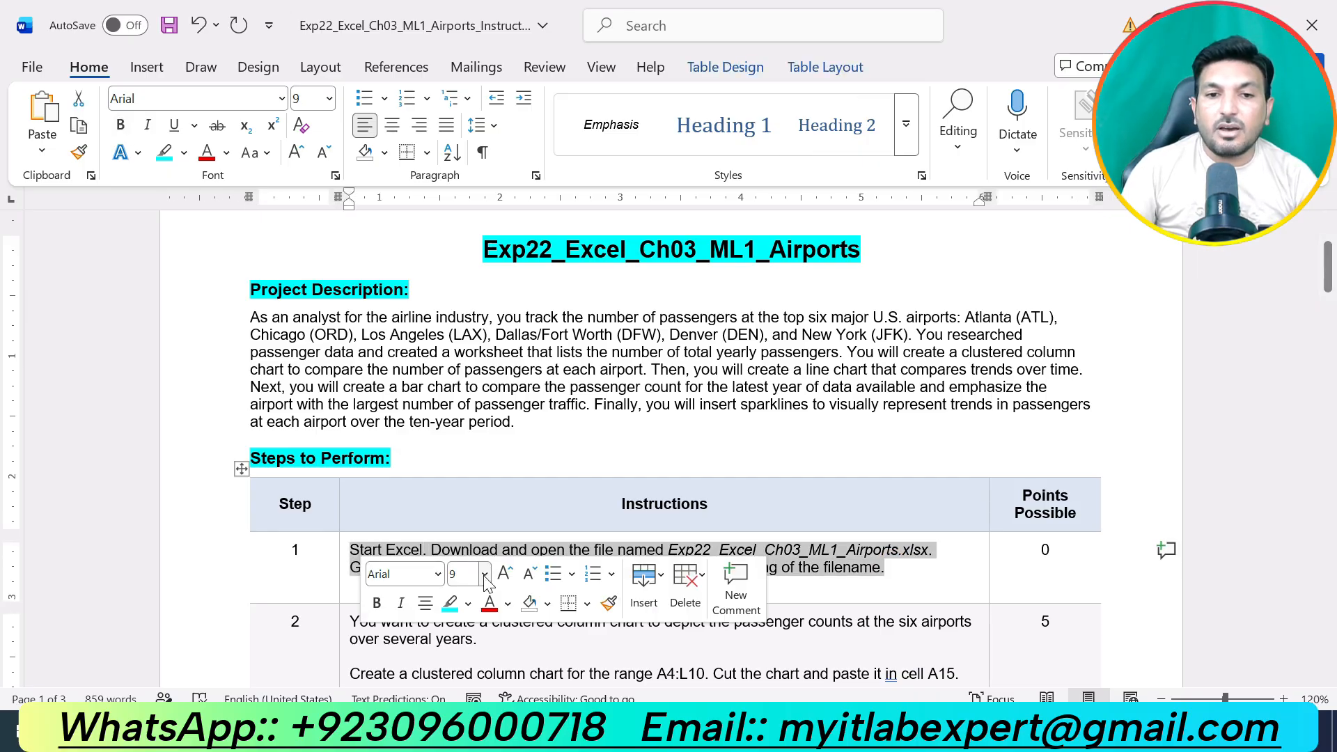
pyautogui.click(469, 604)
pyautogui.click(453, 443)
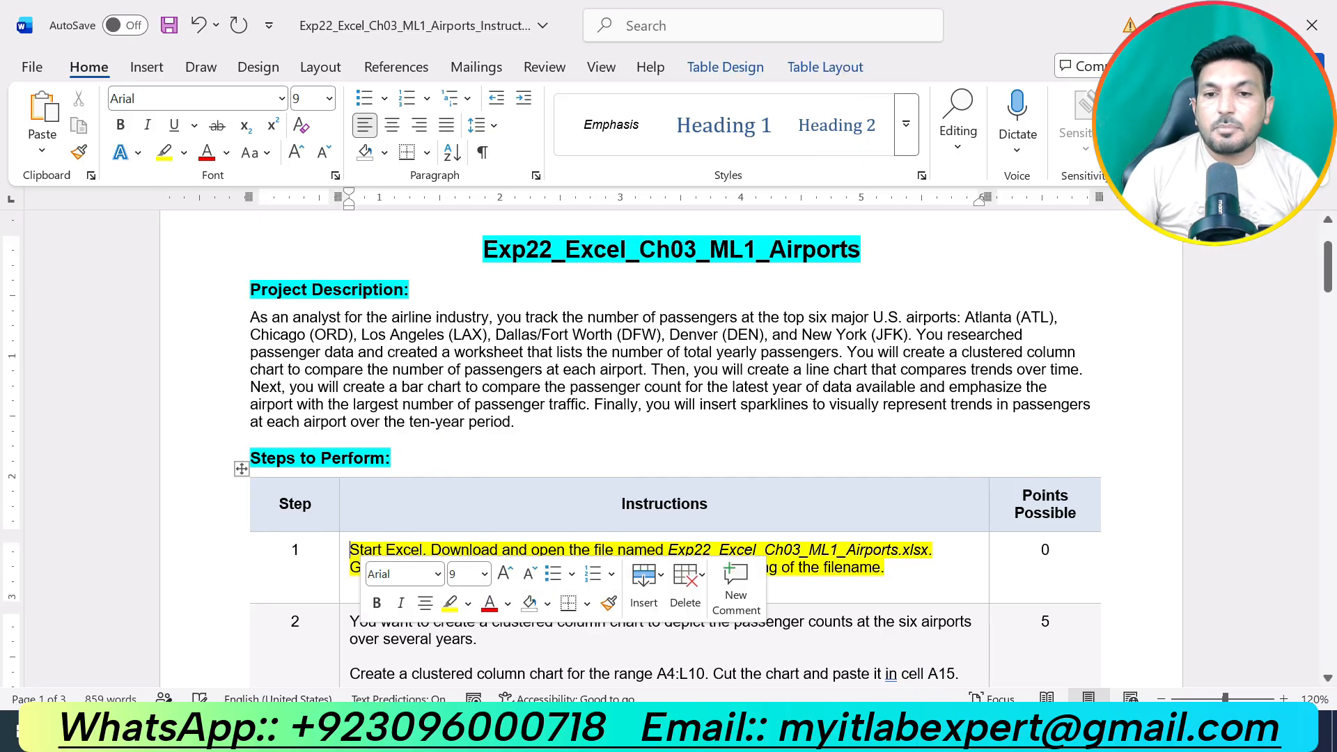
pyautogui.click(918, 577)
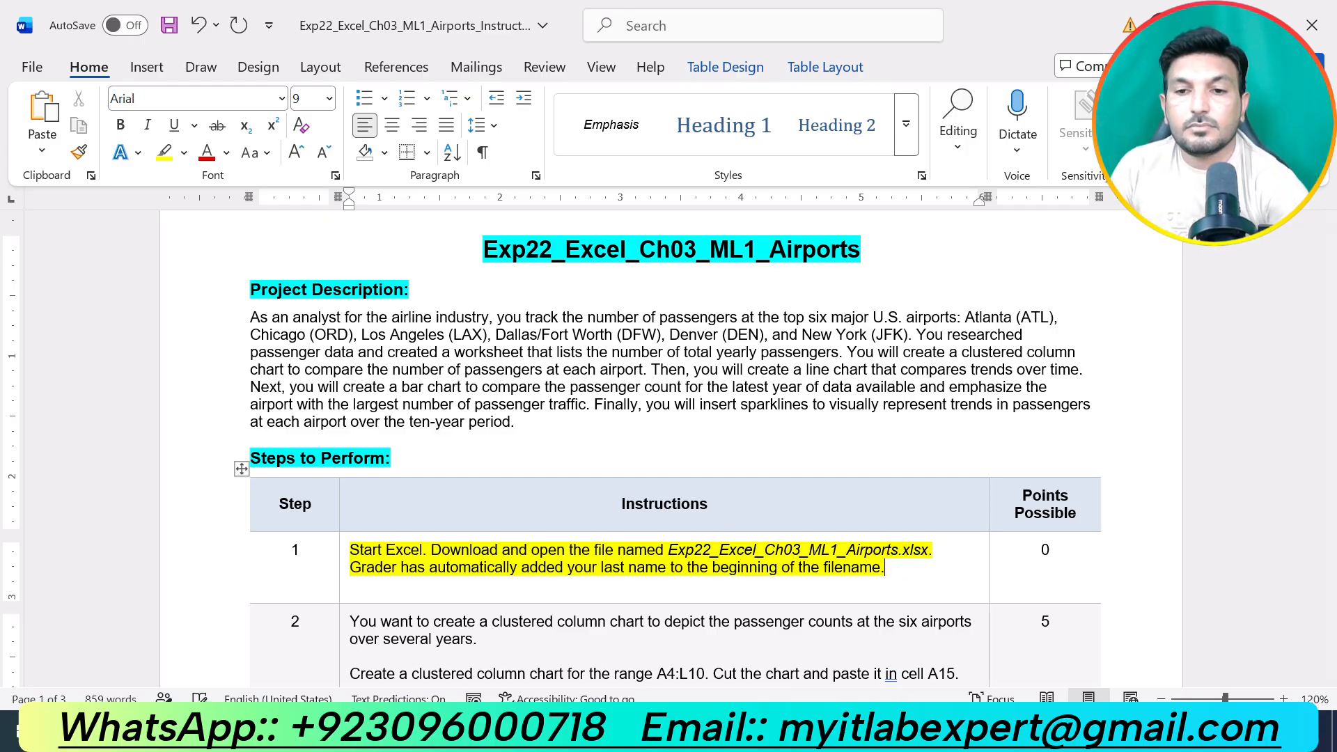
pyautogui.rightClick(904, 557)
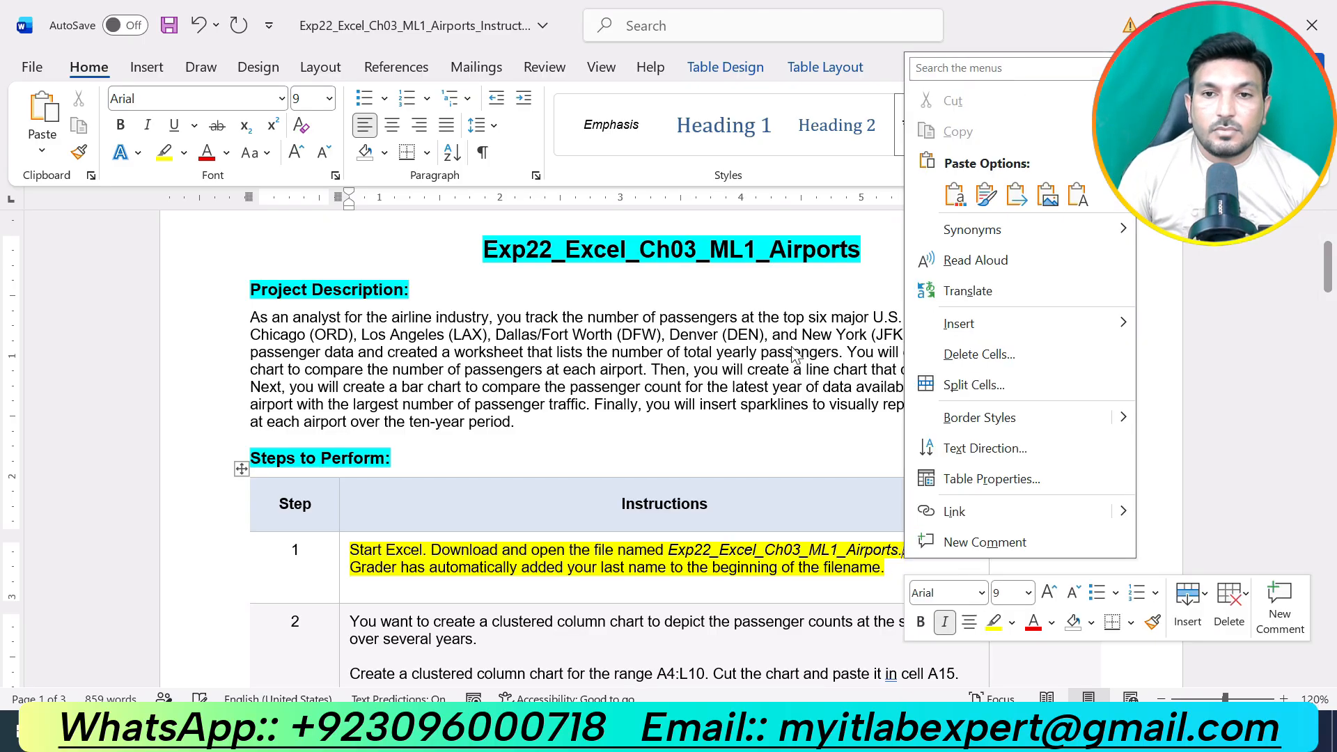
pyautogui.click(660, 365)
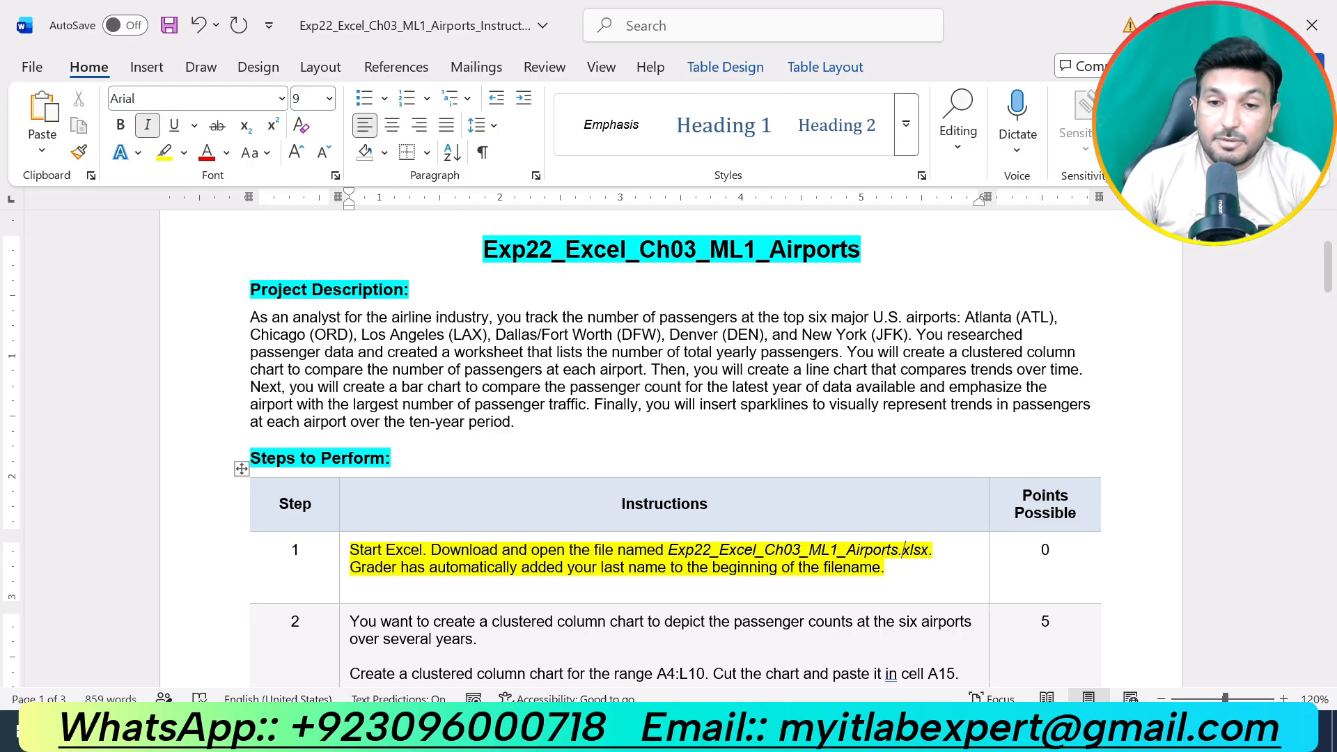
# Look at the Airports workbook in Excel, return to the Word instructions and undo the step 1 highlight.
pyautogui.hotkey('alt', 'Tab')
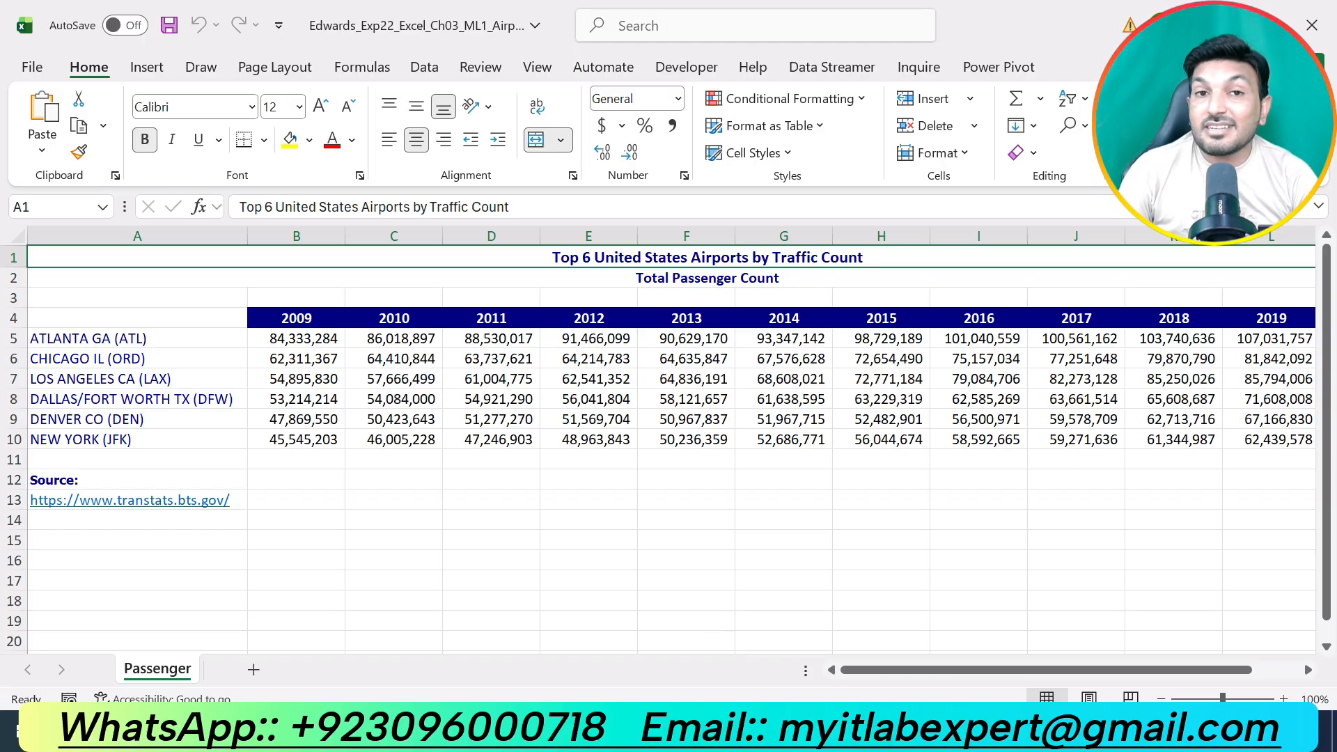
pyautogui.click(745, 731)
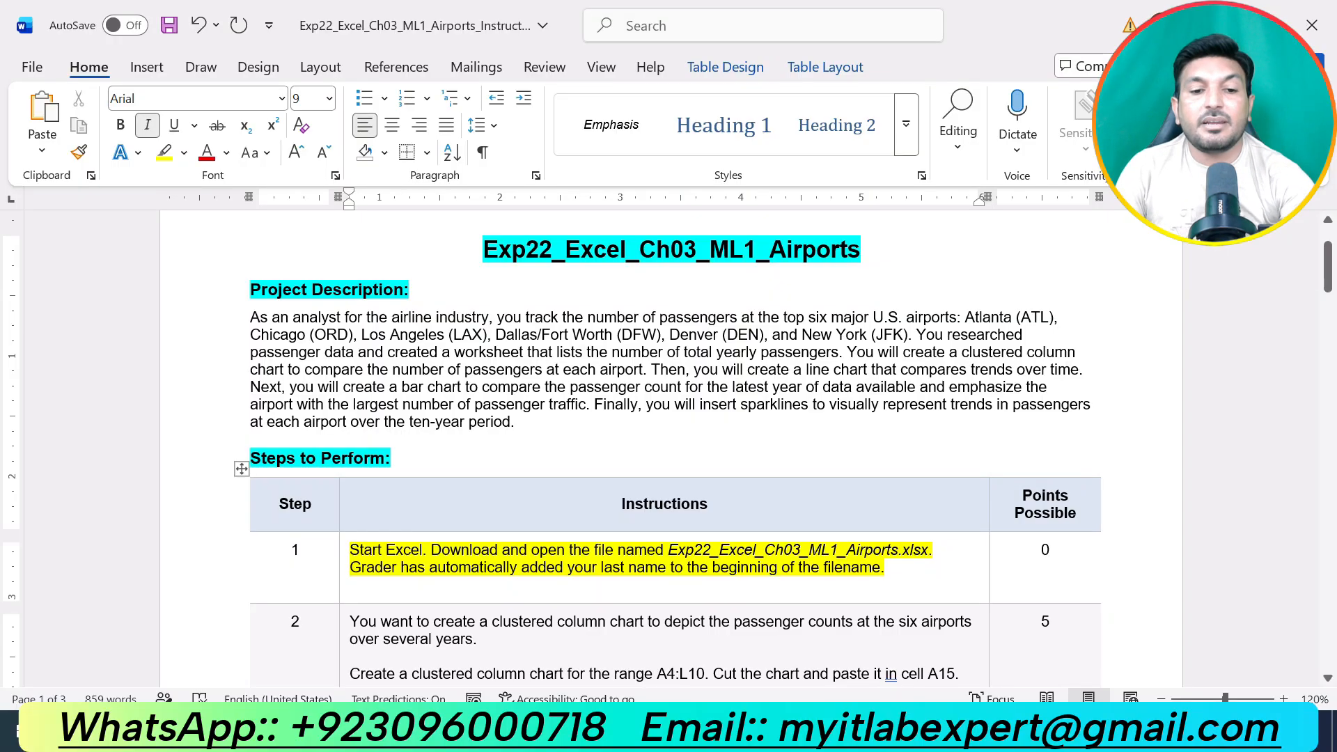
pyautogui.hotkey('ctrl', 'z')
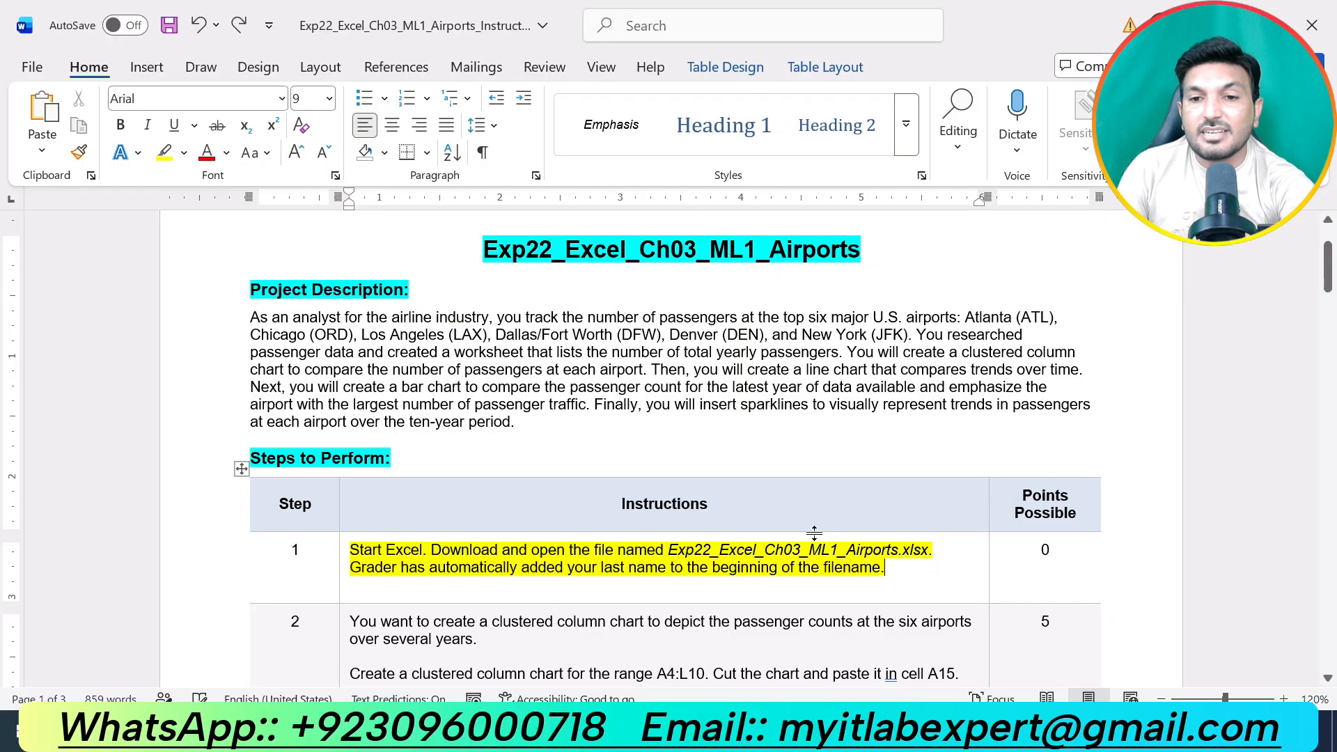
pyautogui.hotkey('ctrl', 'z')
# Highlight the step 2 instructions about the clustered column chart in yellow and select the range reference A4:L10 in them.
pyautogui.scroll(-4, 815, 534)
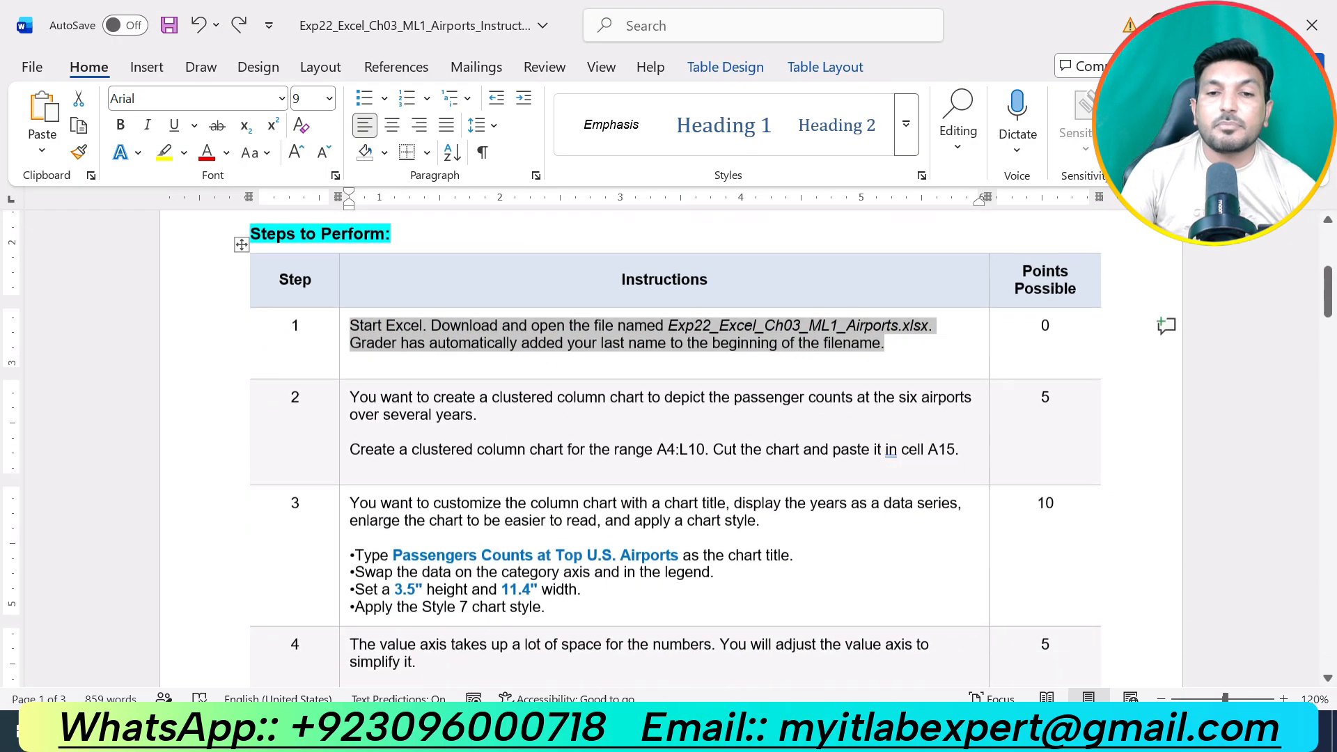
pyautogui.moveTo(961, 382); pyautogui.dragTo(350, 328)
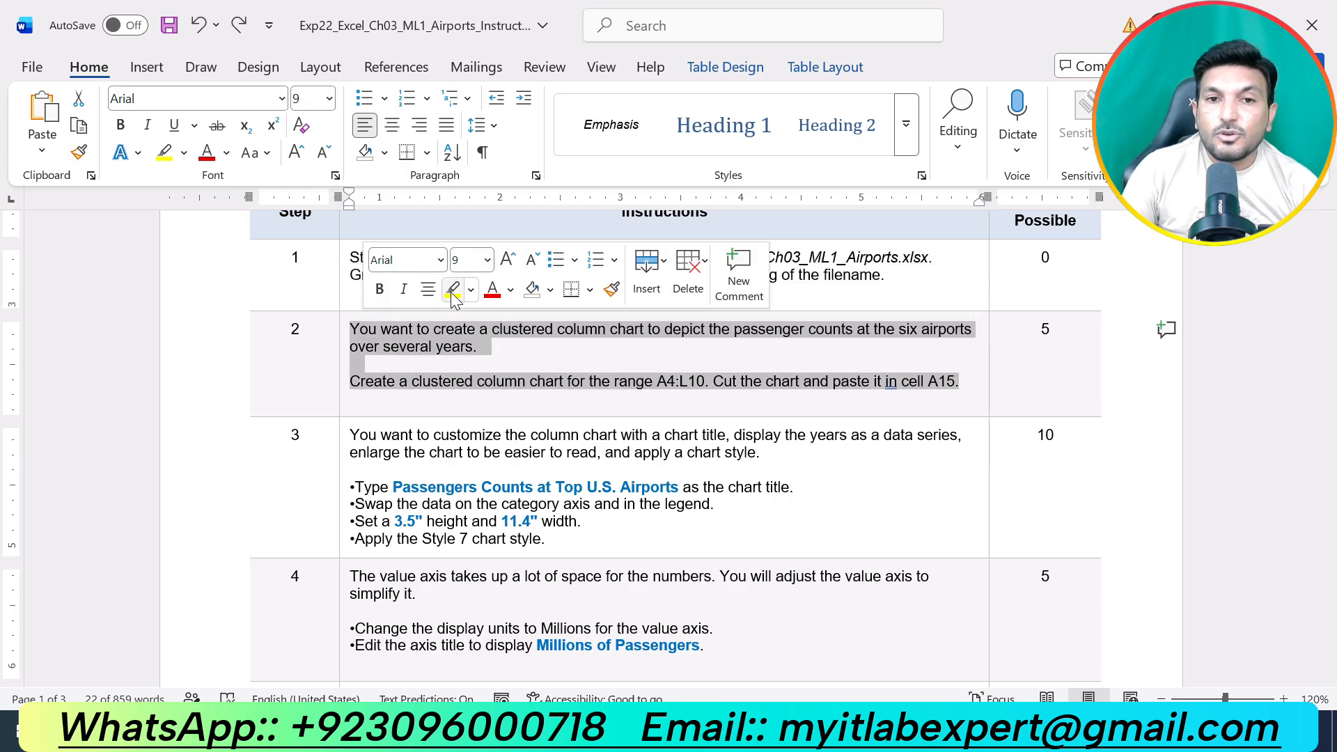
pyautogui.click(449, 294)
pyautogui.click(499, 362)
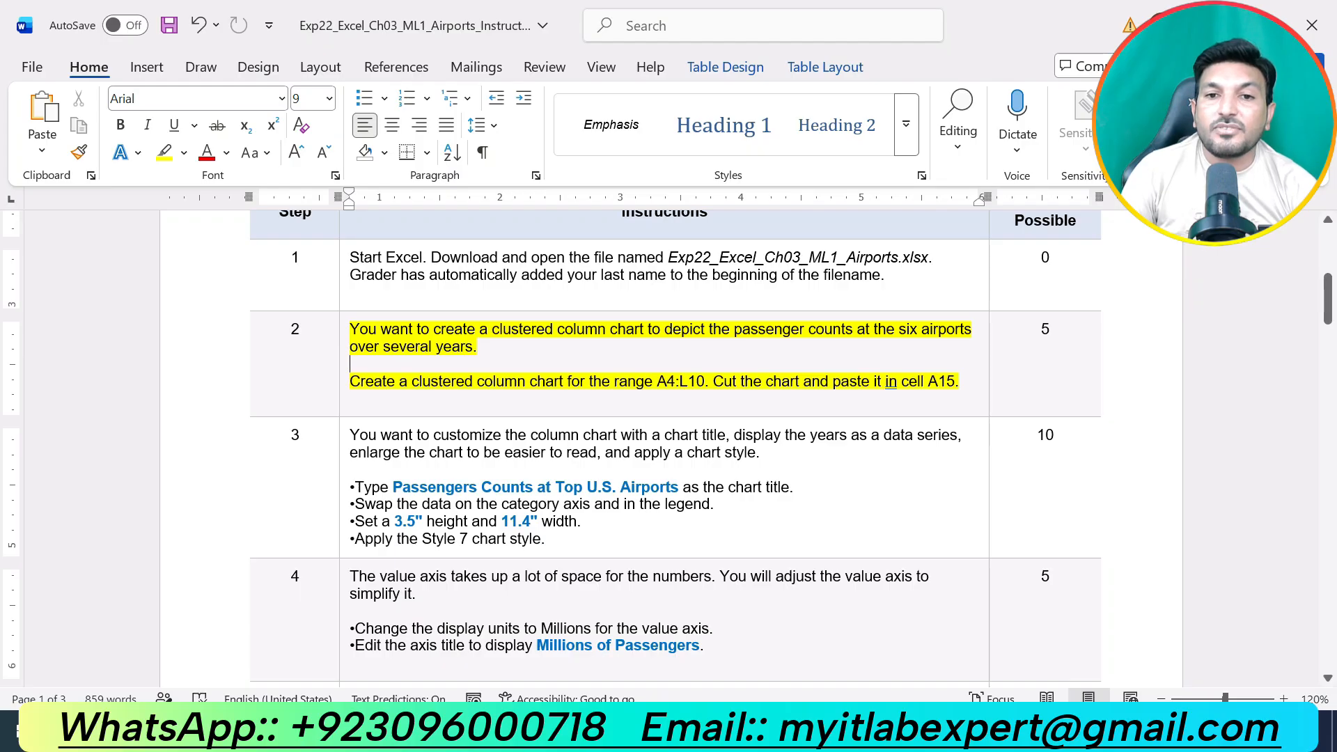
pyautogui.moveTo(657, 381); pyautogui.dragTo(705, 382)
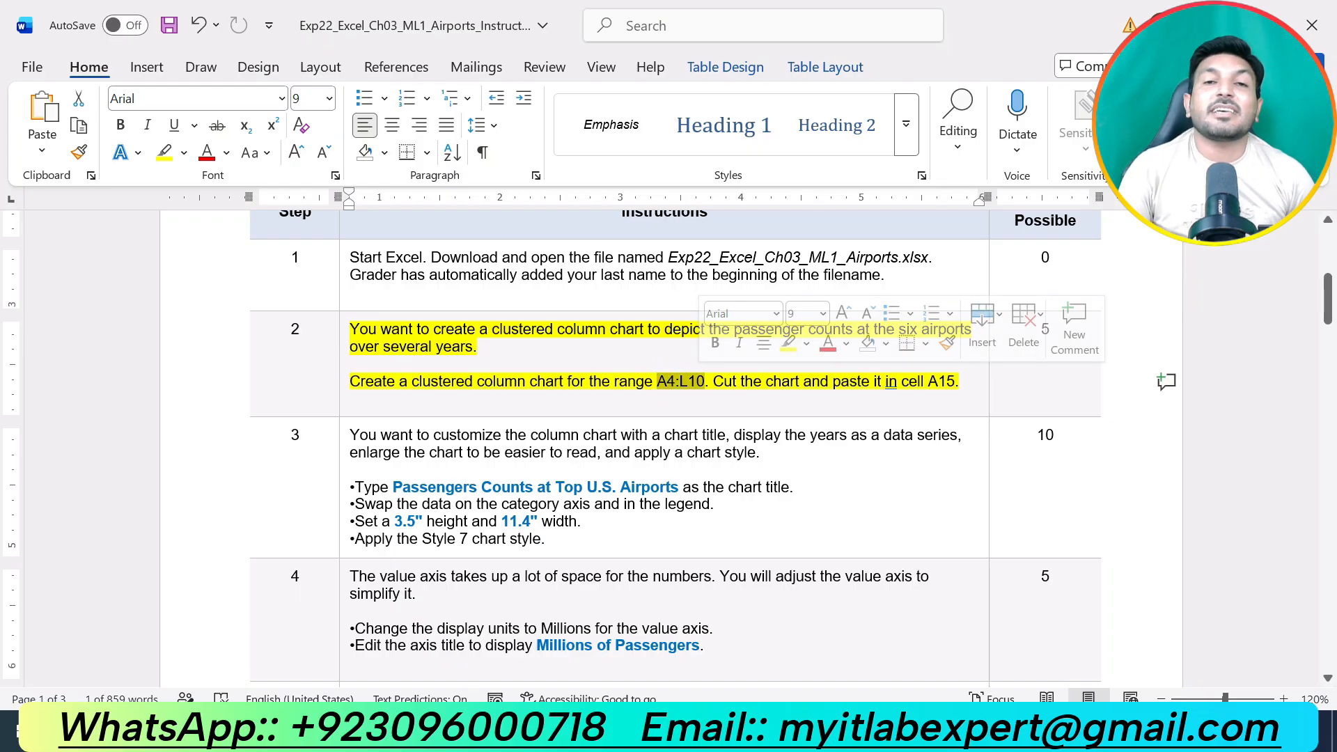
pyautogui.click(537, 342)
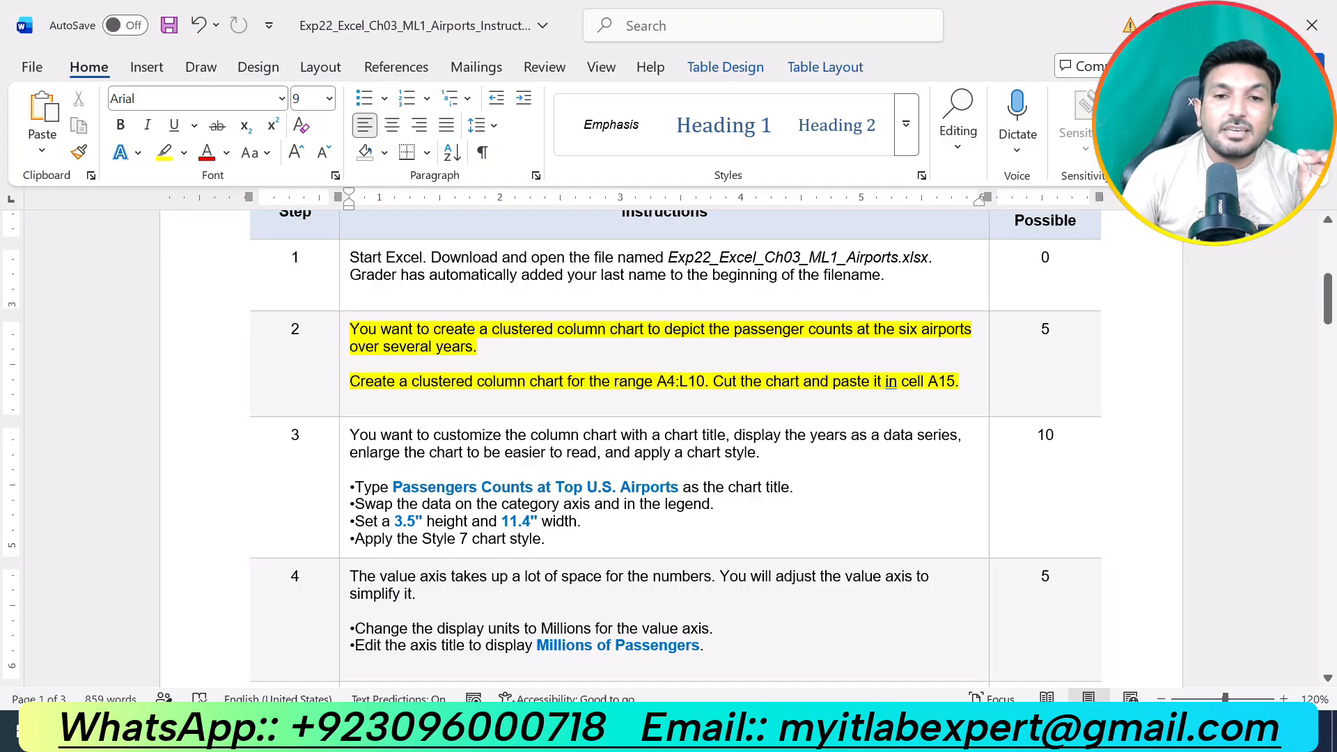
pyautogui.moveTo(657, 381); pyautogui.dragTo(704, 381)
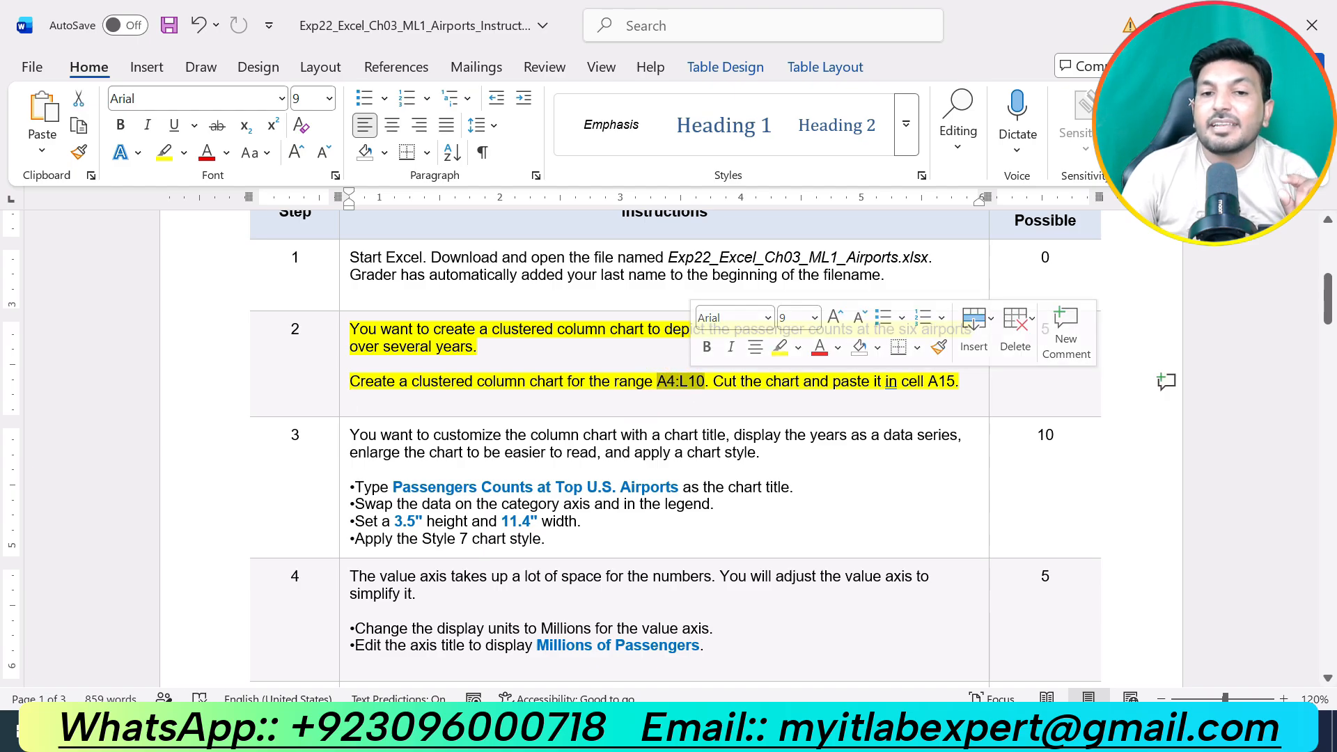
pyautogui.click(634, 452)
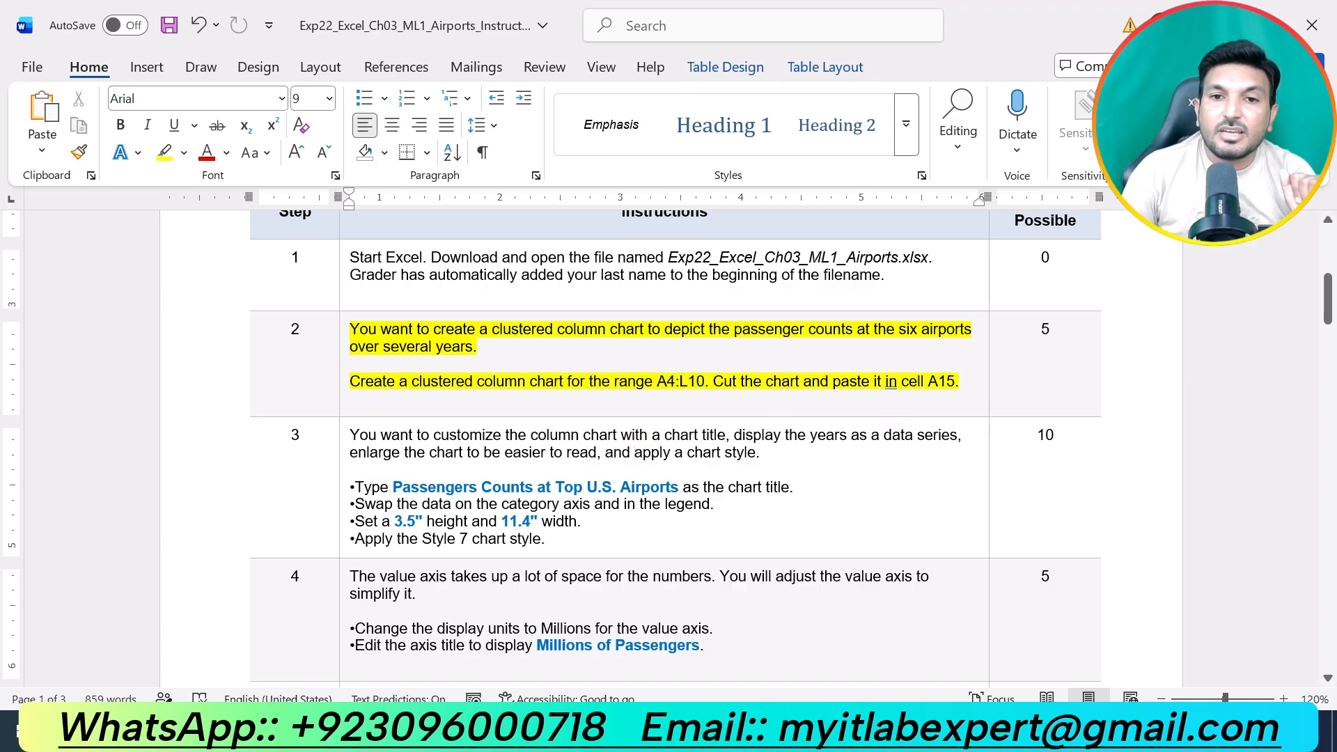
pyautogui.moveTo(657, 382); pyautogui.dragTo(705, 382)
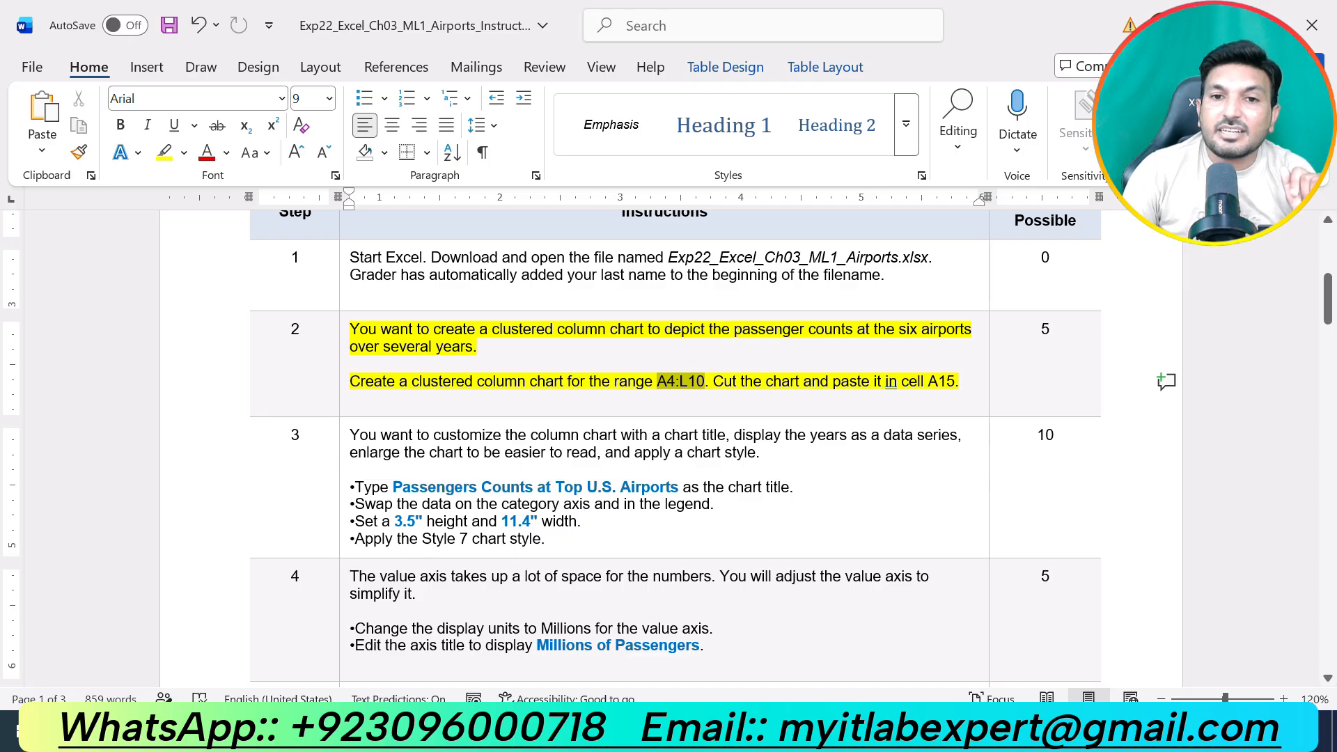
# Switch to the Airports workbook in Excel and insert a 2-D clustered column chart from range A4:L10.
pyautogui.click(599, 731)
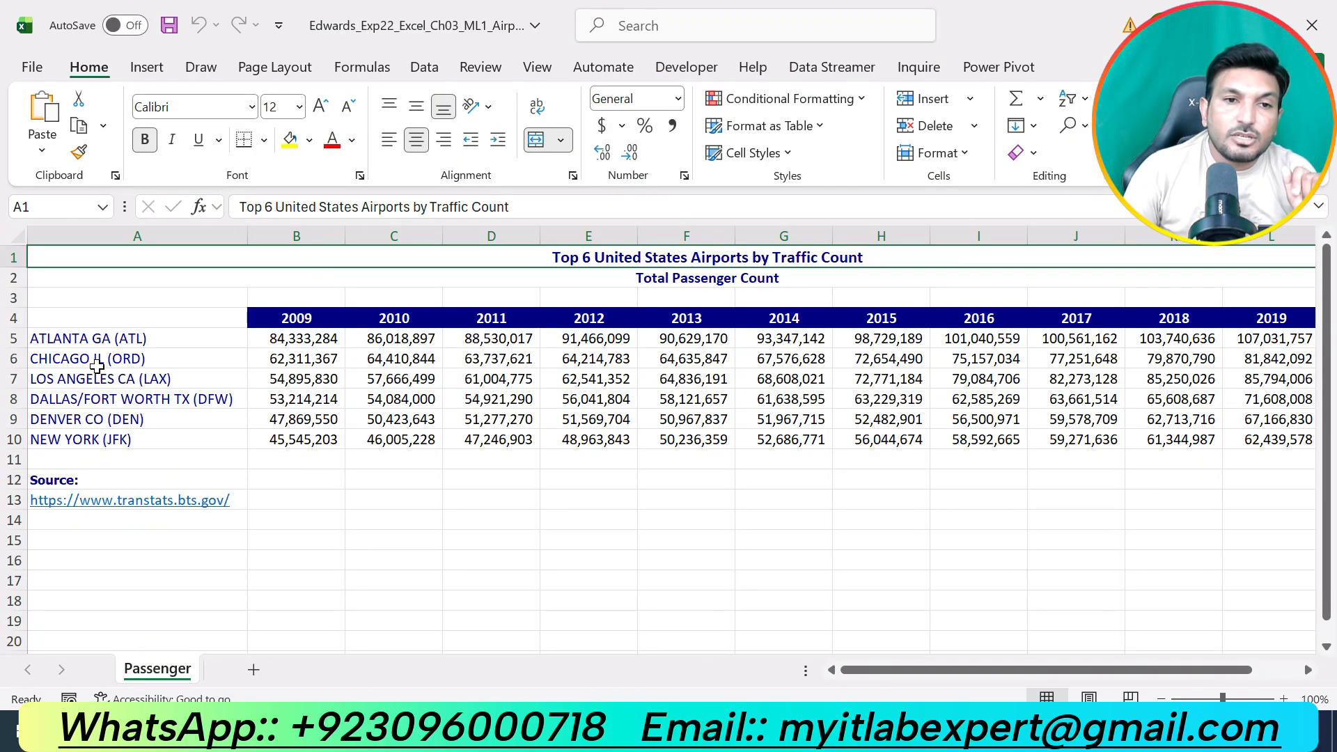
pyautogui.click(68, 316)
pyautogui.moveTo(68, 317); pyautogui.dragTo(1273, 438)
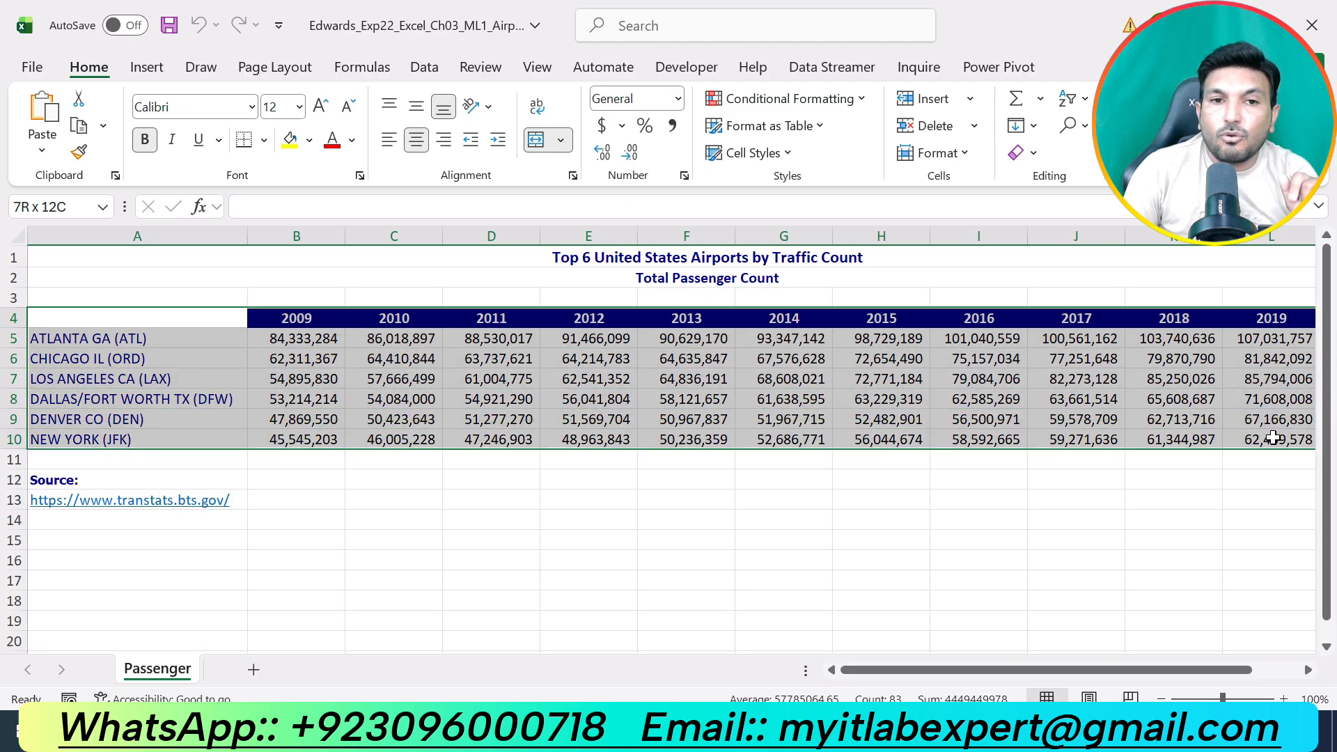
pyautogui.click(161, 60)
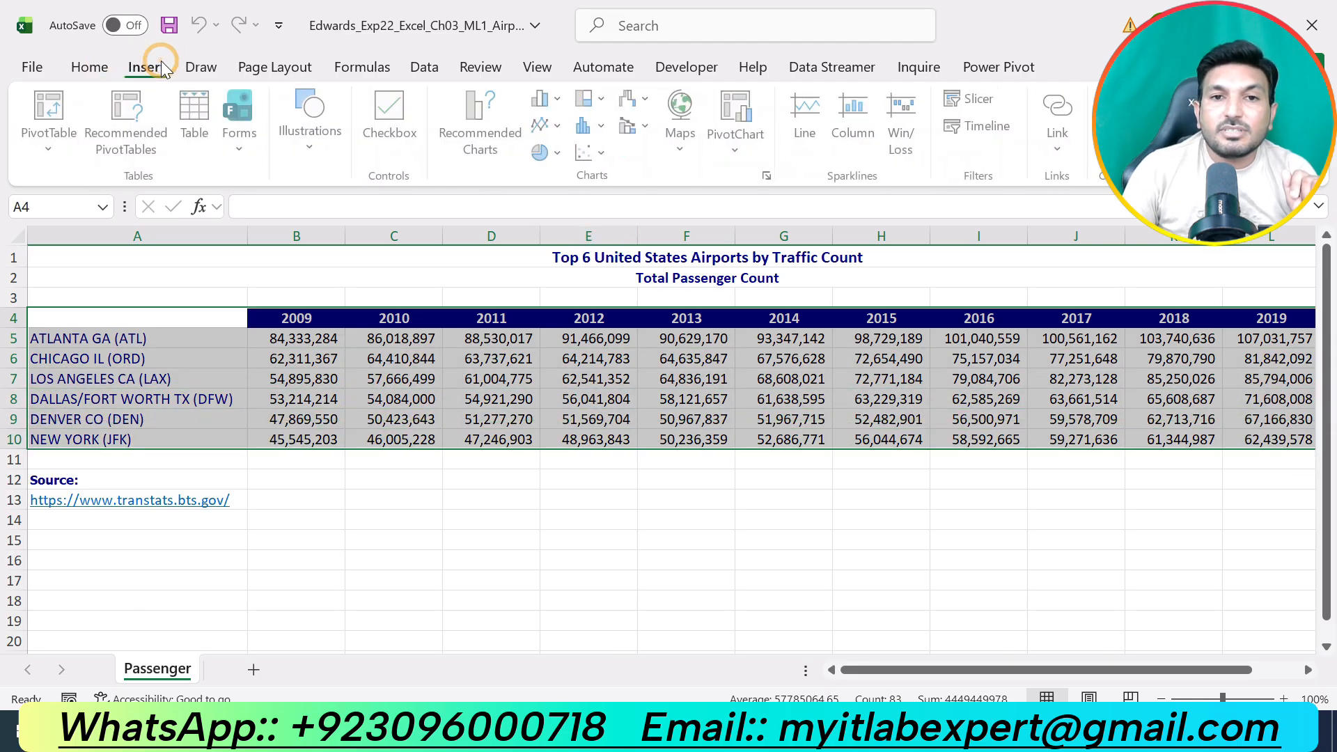
pyautogui.click(550, 98)
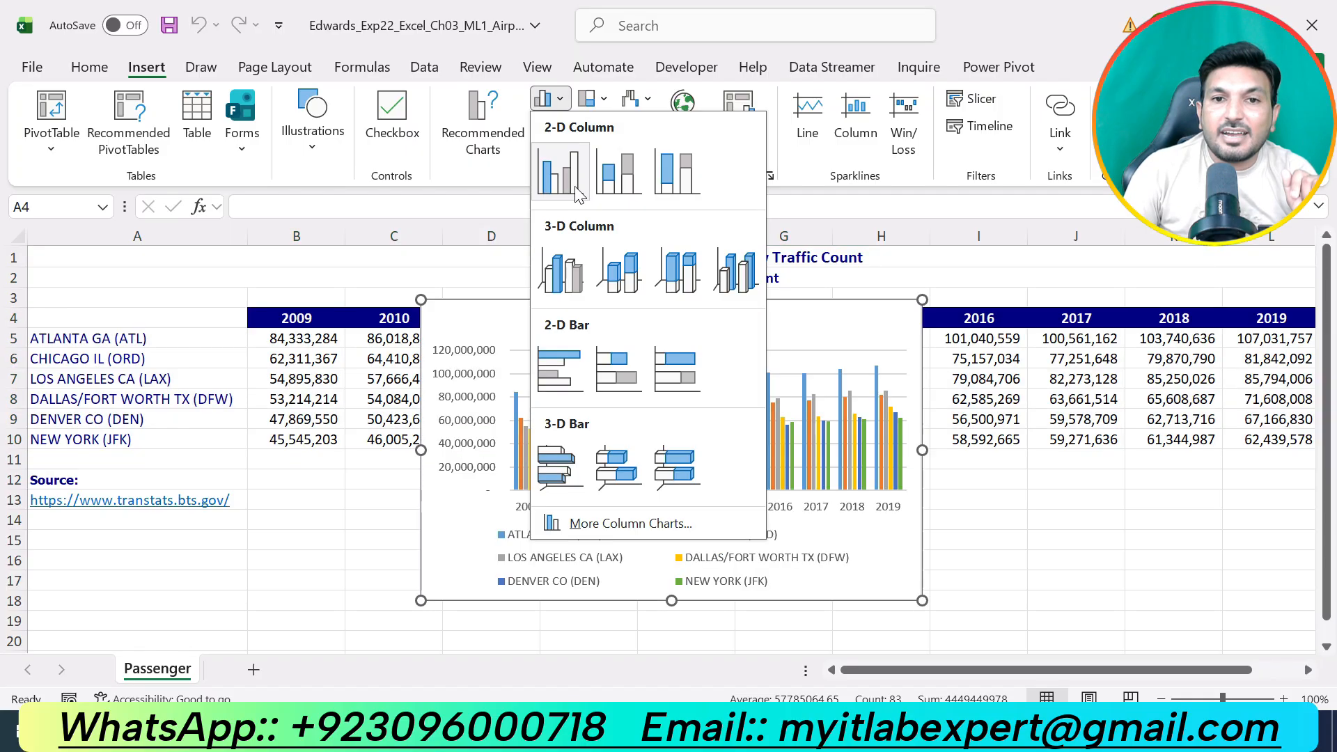
pyautogui.click(575, 188)
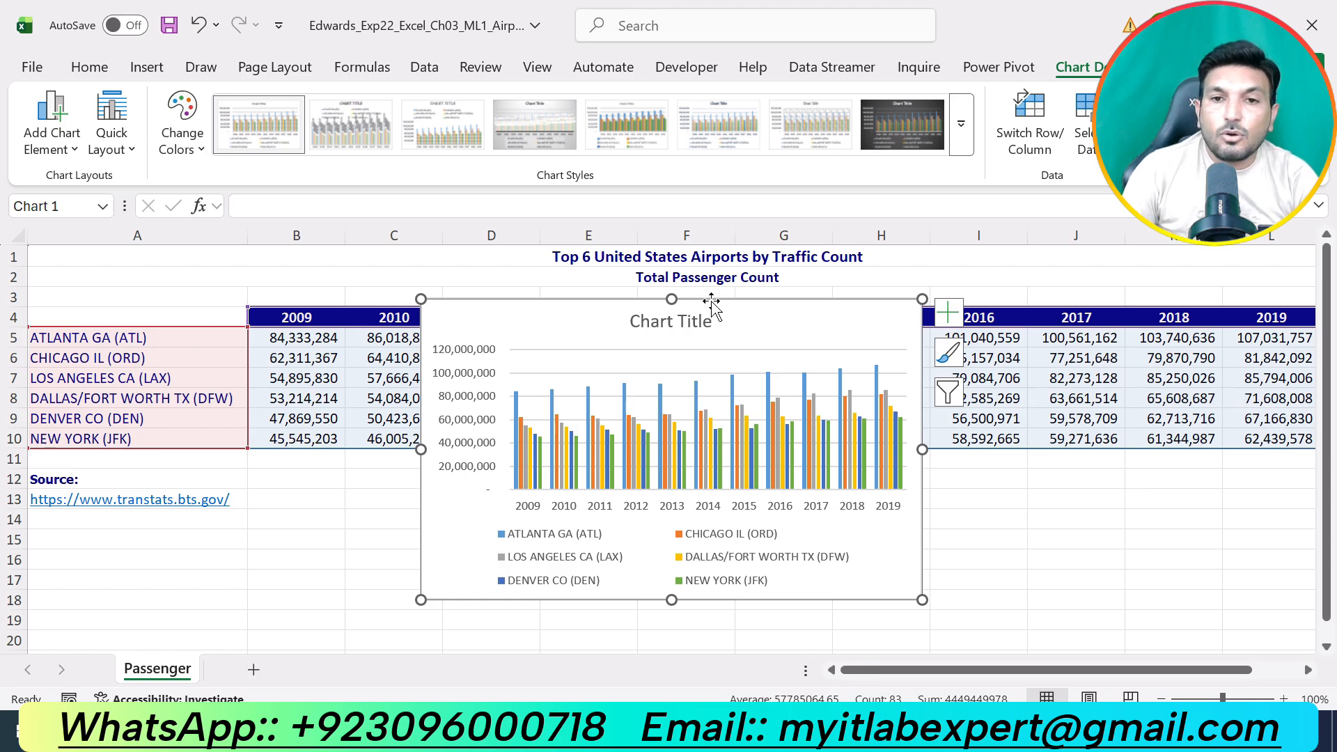
# Cut the clustered column chart and paste it in cell A15 of the Passenger worksheet.
pyautogui.rightClick(742, 313)
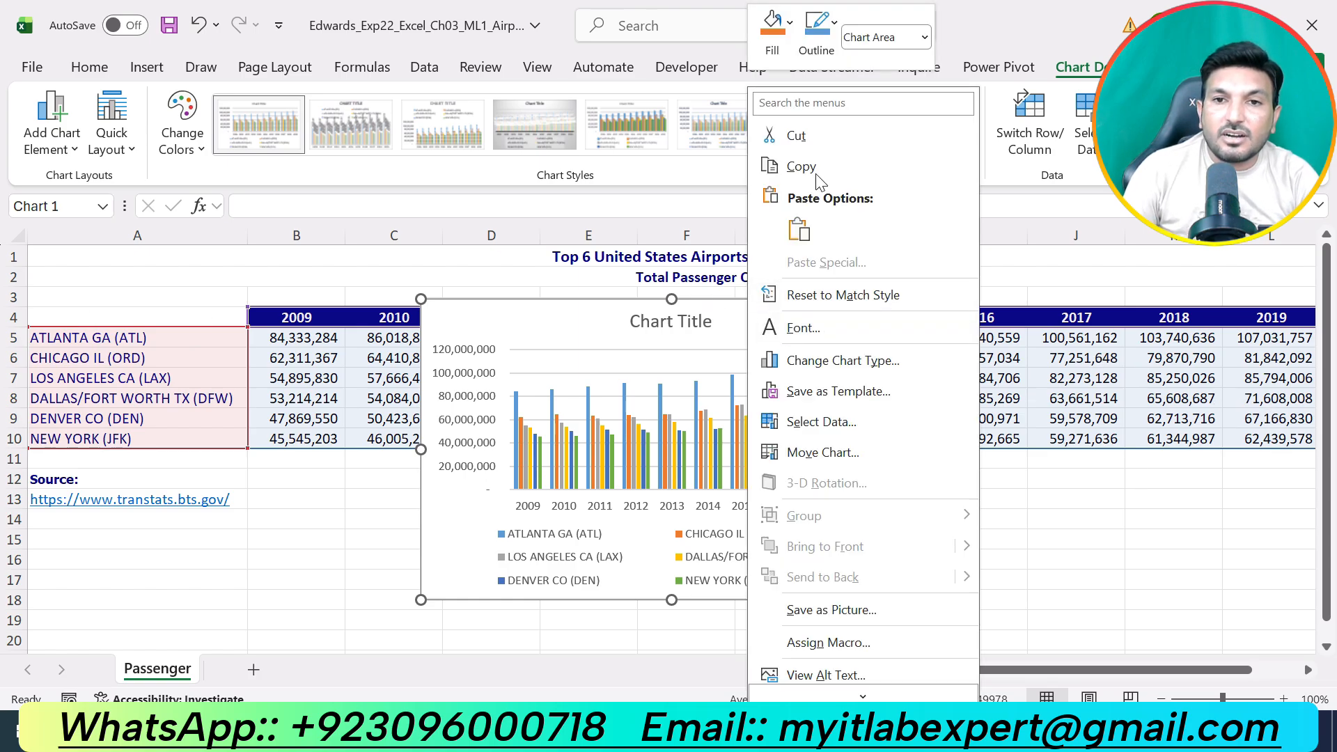
pyautogui.click(790, 134)
pyautogui.click(81, 533)
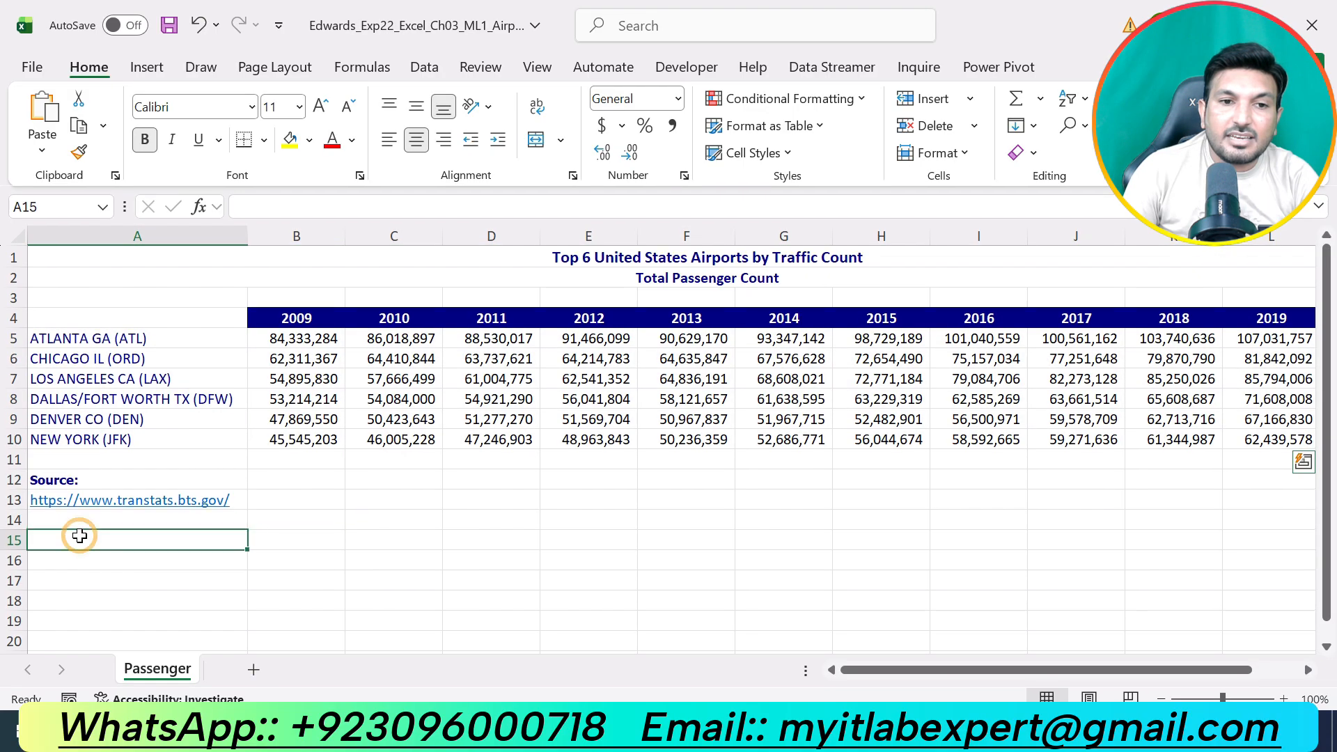
pyautogui.click(53, 120)
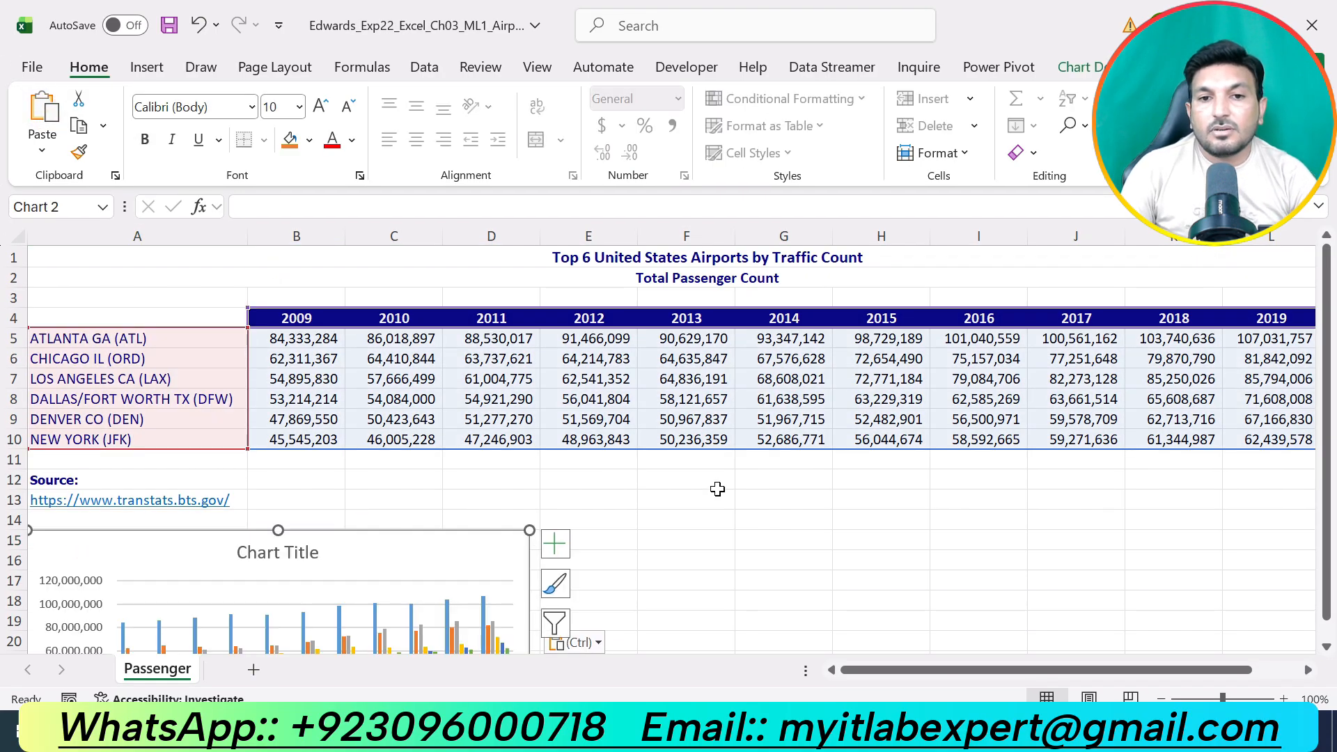
# Return to the Word instructions, undo the step 2 highlight and highlight the step 3 instructions in yellow.
pyautogui.scroll(-4, 731, 480)
pyautogui.hotkey('alt', 'Tab')
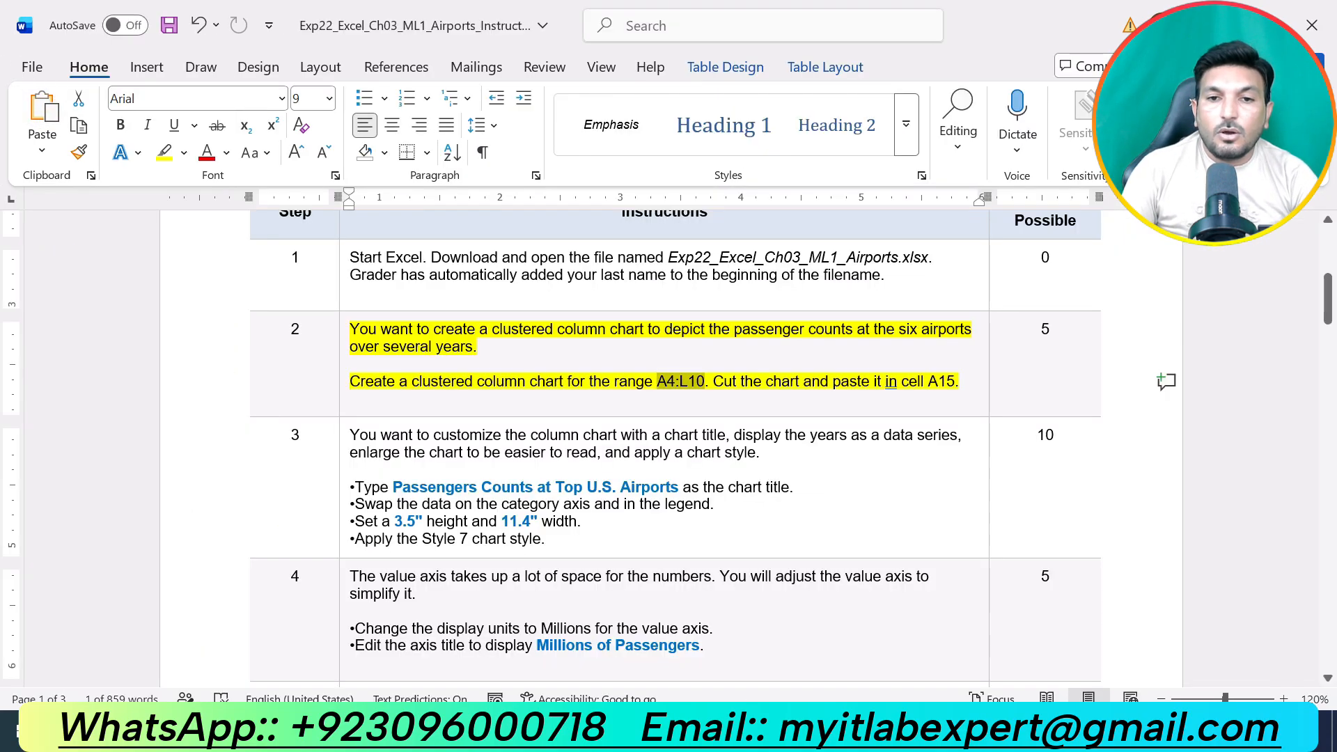
pyautogui.hotkey('ctrl', 'z')
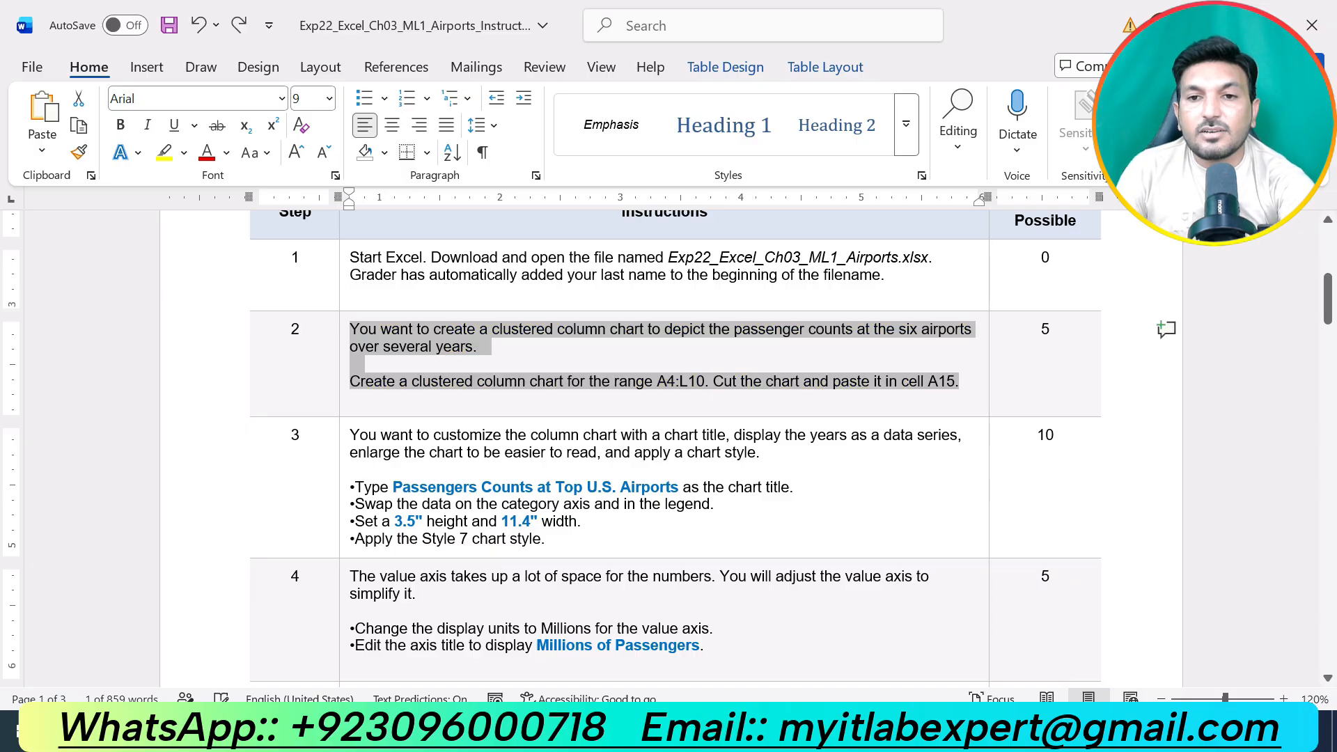
pyautogui.moveTo(549, 539); pyautogui.dragTo(439, 418)
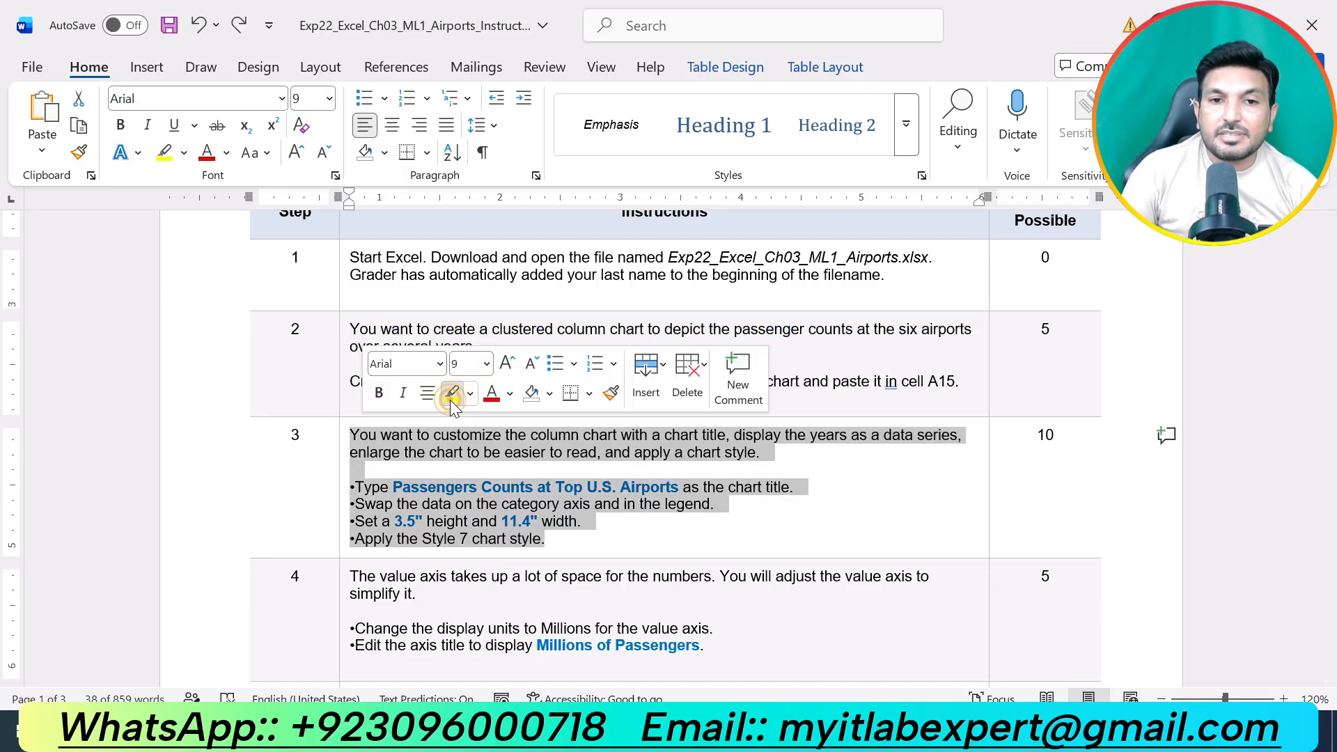
pyautogui.click(452, 393)
pyautogui.click(571, 503)
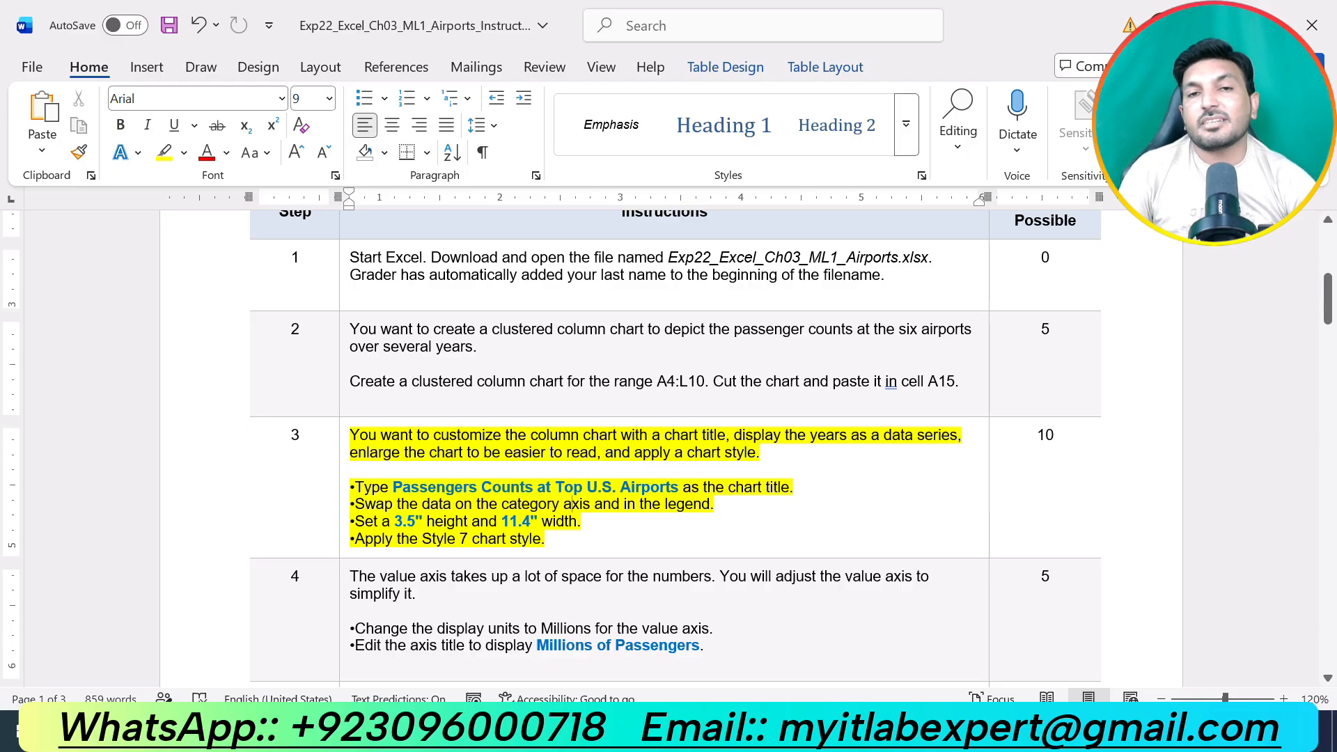
# Cut the text "Passengers Counts at Top U.S. Airports" from step 3 to the clipboard and restore it in the instructions.
pyautogui.moveTo(394, 488); pyautogui.dragTo(681, 487)
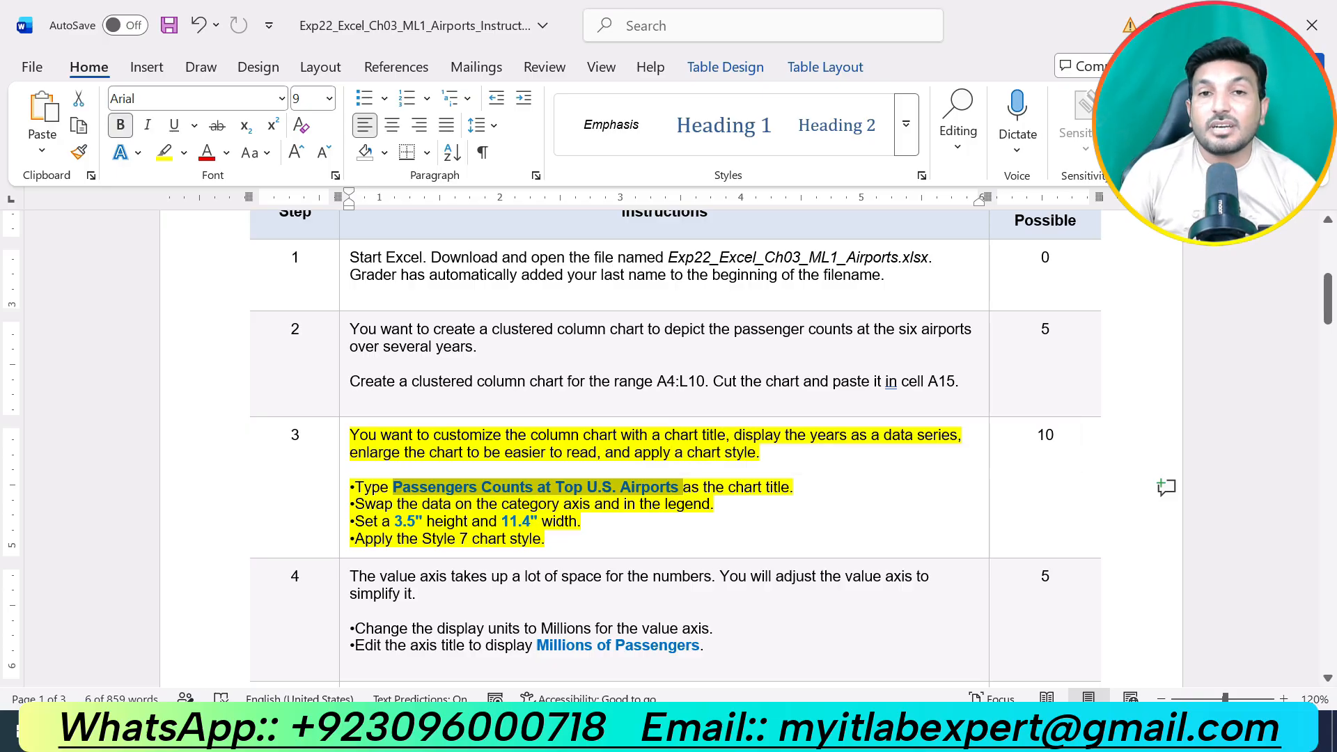
pyautogui.hotkey('ctrl', 'x')
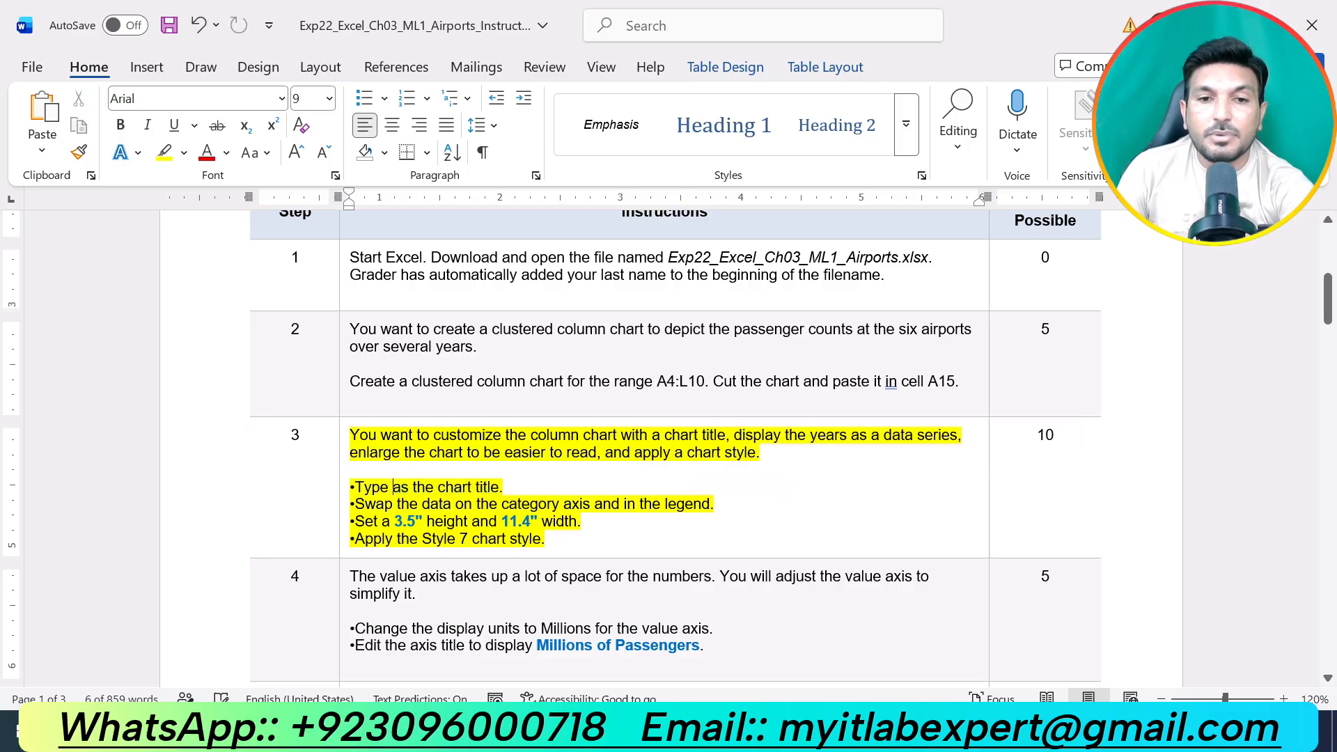
pyautogui.hotkey('ctrl', 'z')
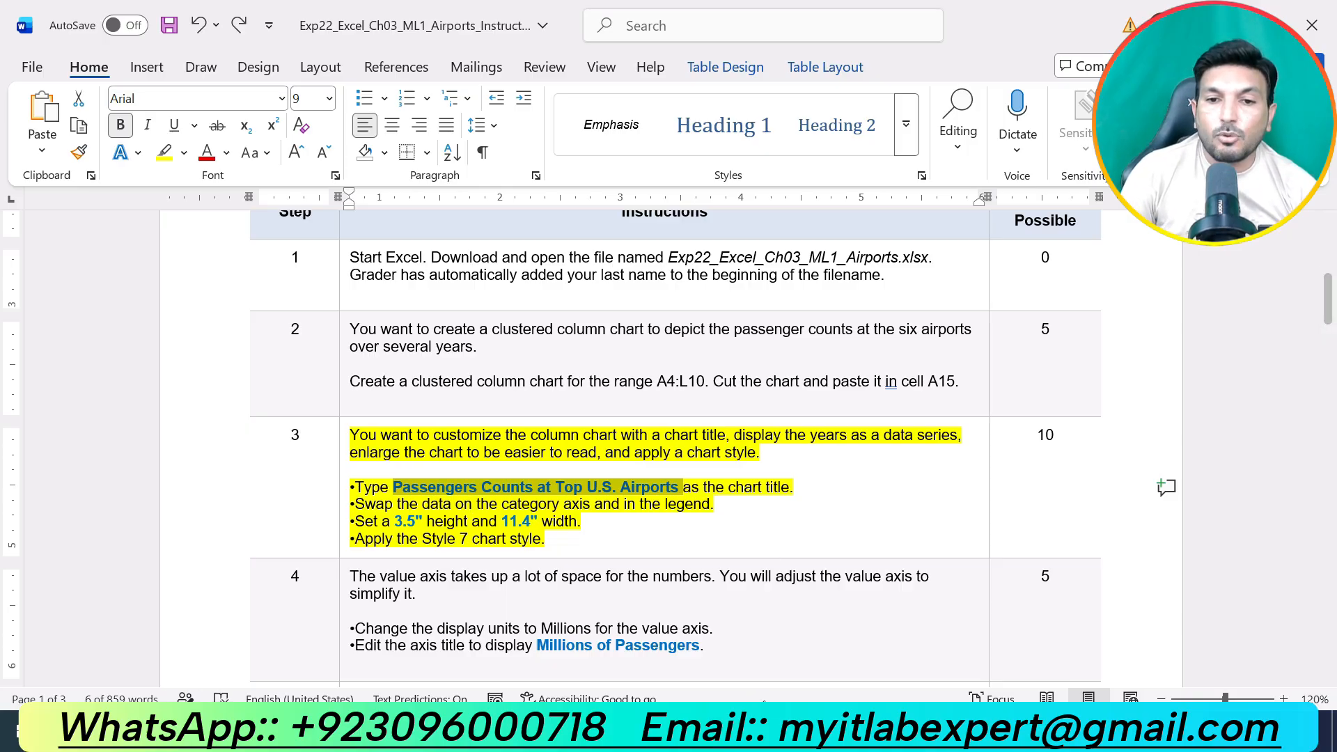
# Switch to the Airports workbook in Excel and set the column chart's title to "Passengers Counts at Top U.S. Airports".
pyautogui.hotkey('alt', 'Tab')
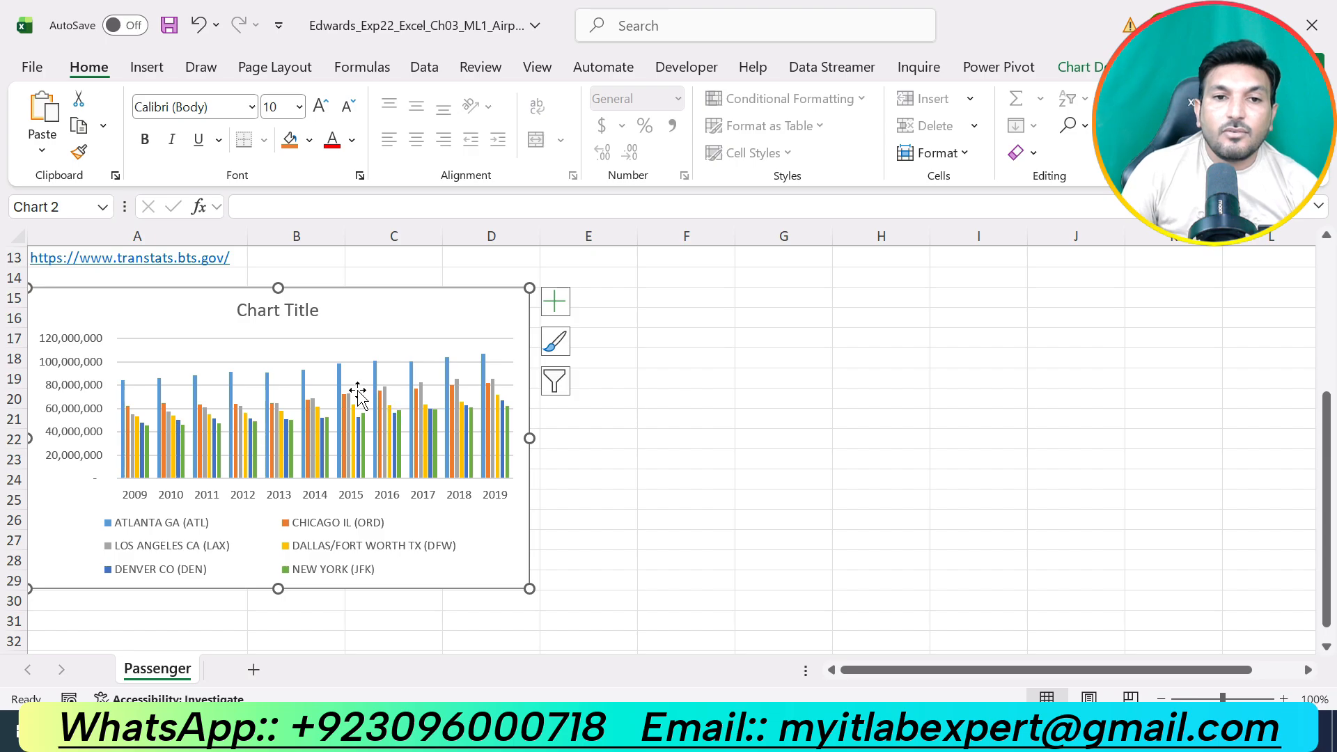
pyautogui.click(298, 310)
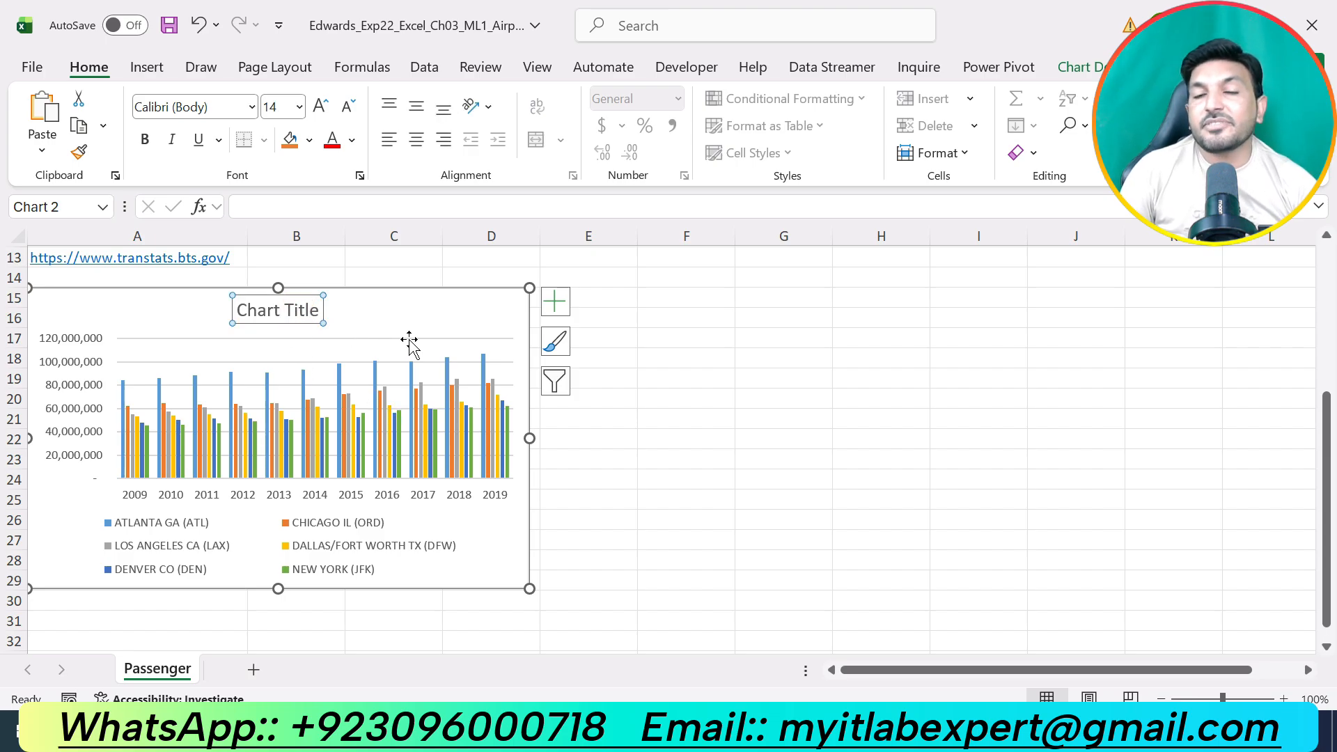
pyautogui.click(357, 207)
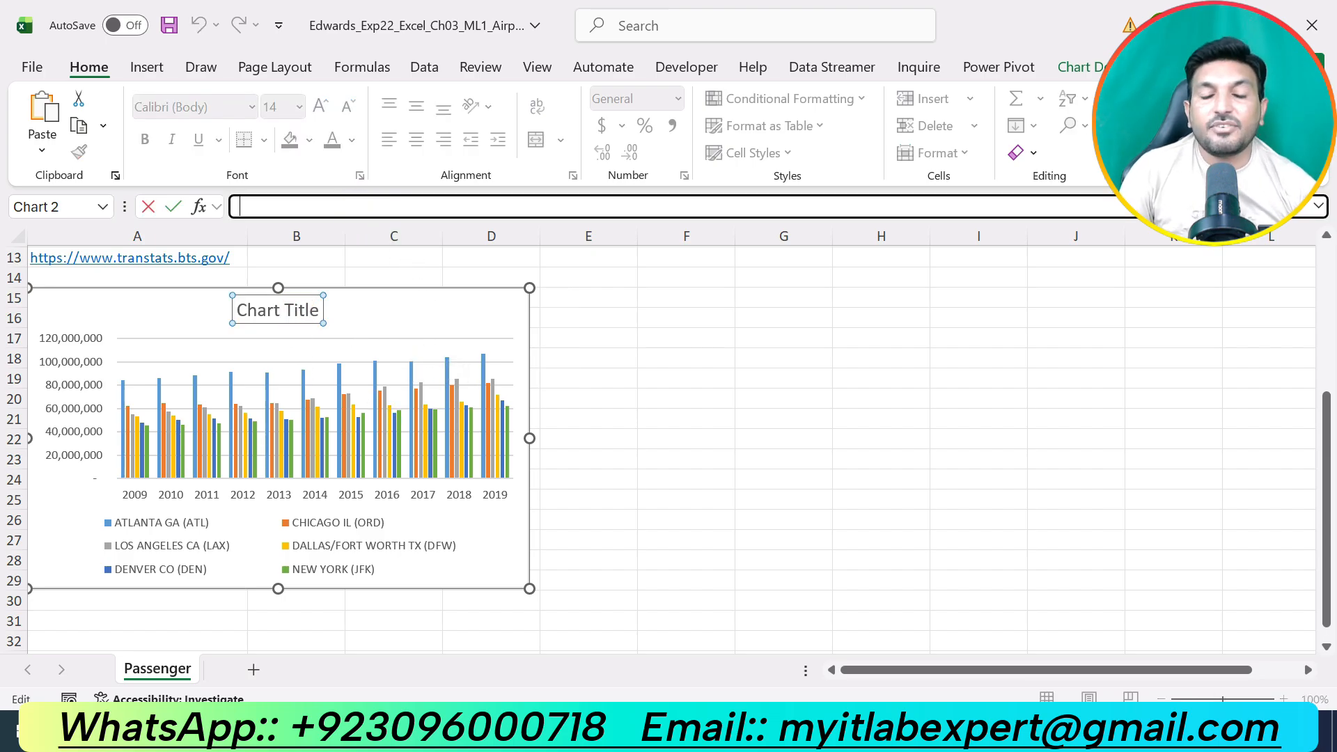
pyautogui.hotkey('ctrl', 'v')
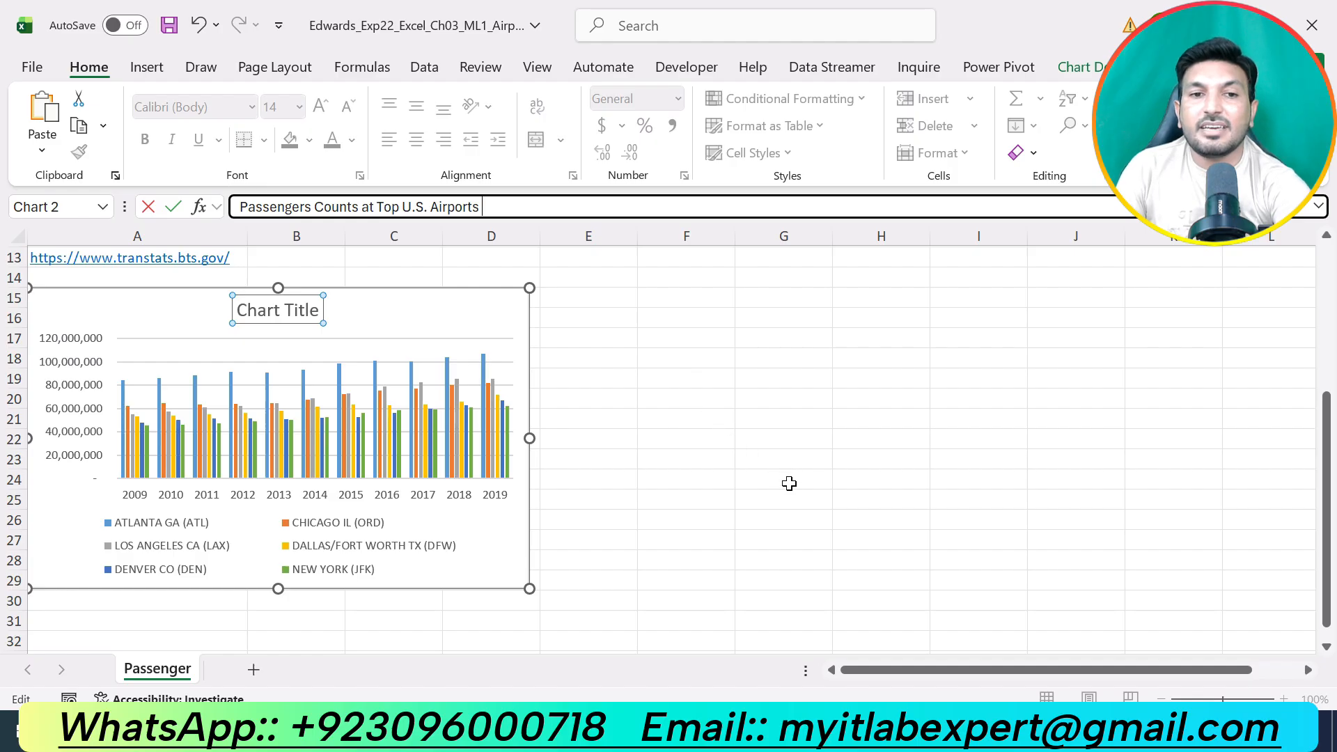
pyautogui.press('Return')
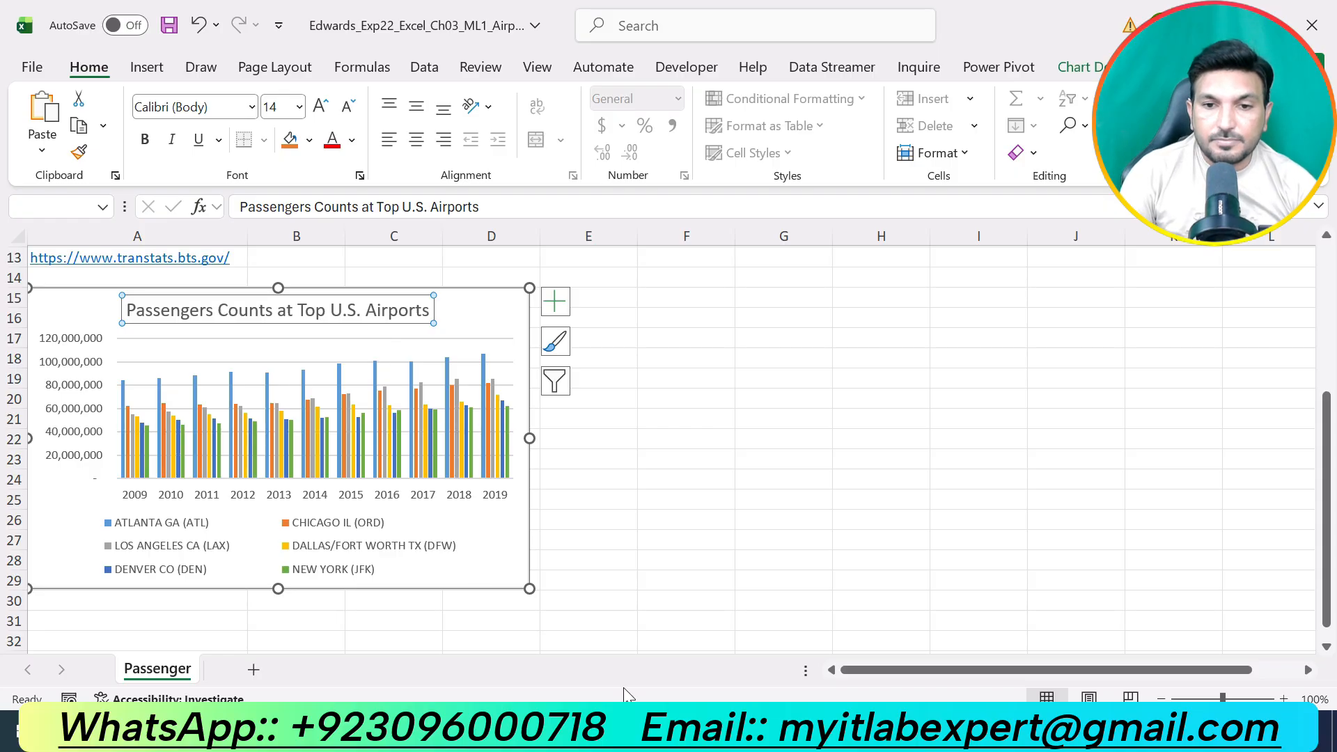
# Check step 3 in the Word instructions, return to Excel and swap the column chart's rows and columns in its data source.
pyautogui.click(651, 731)
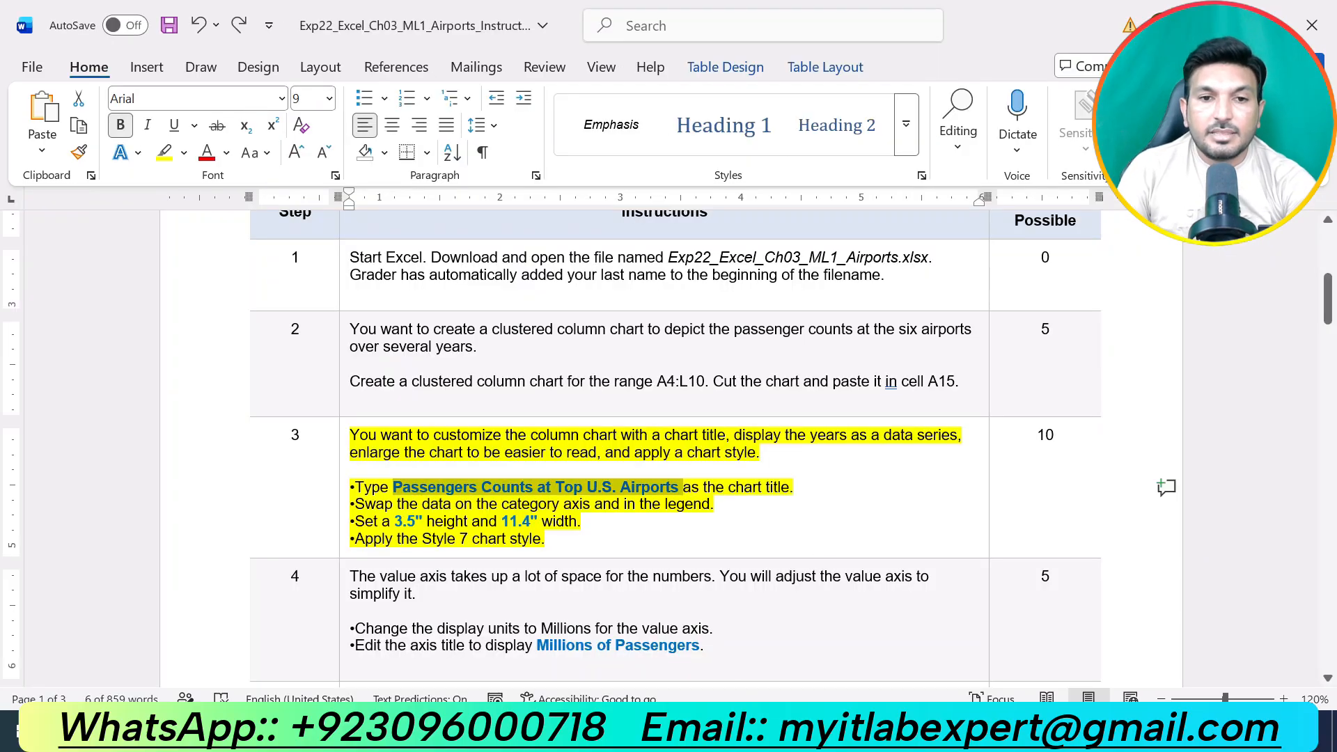
pyautogui.click(394, 521)
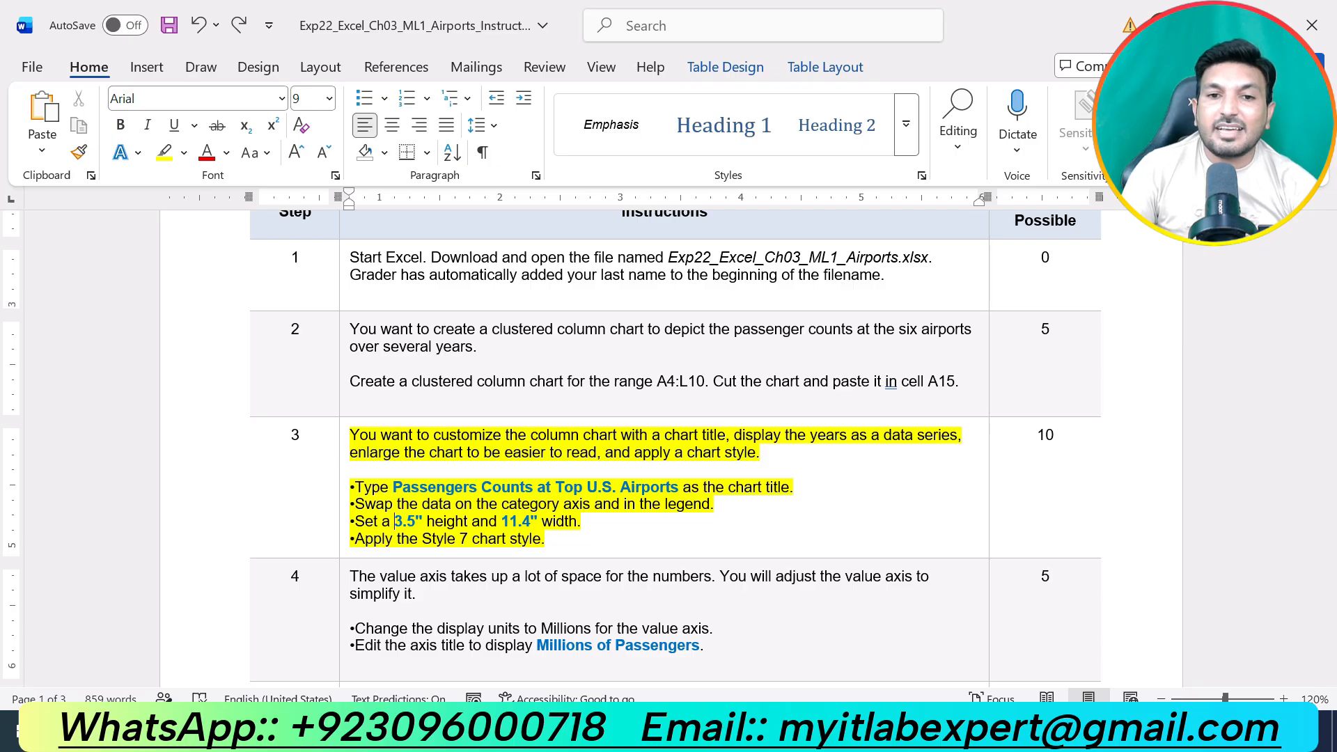
pyautogui.click(621, 731)
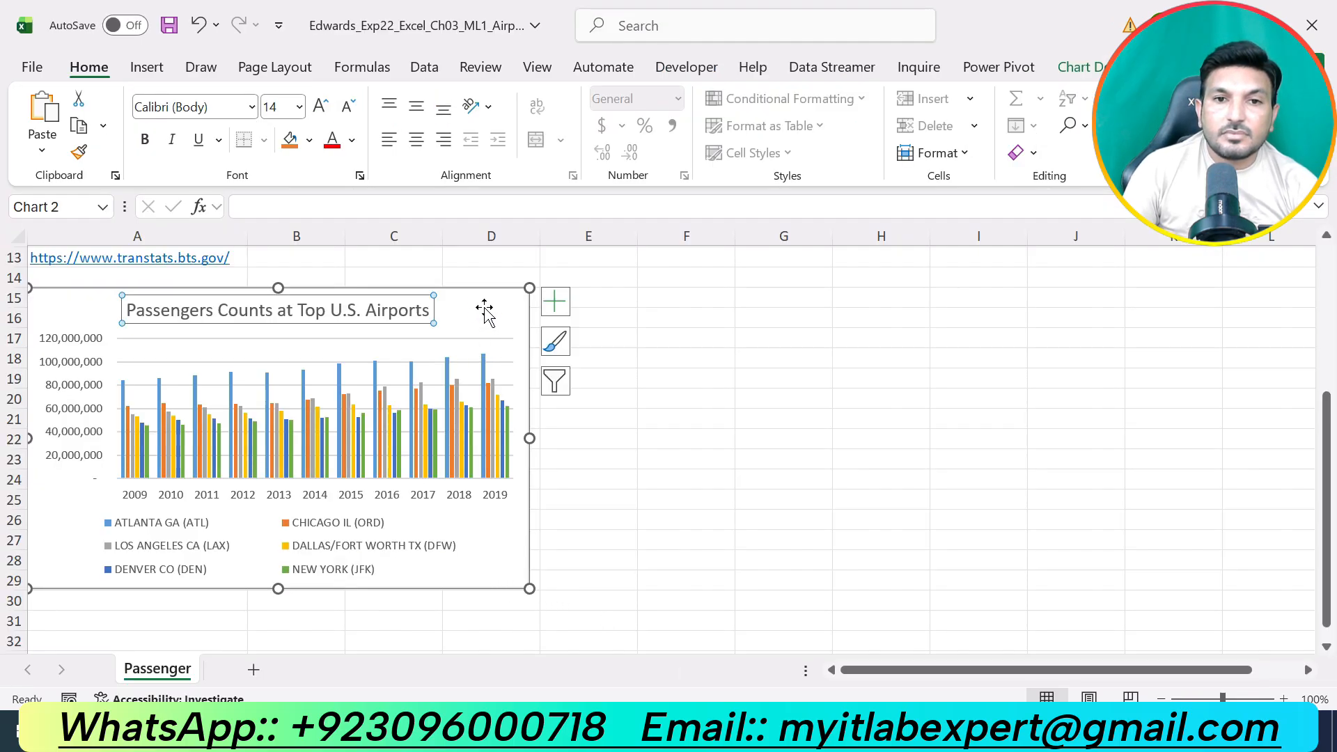
pyautogui.click(489, 309)
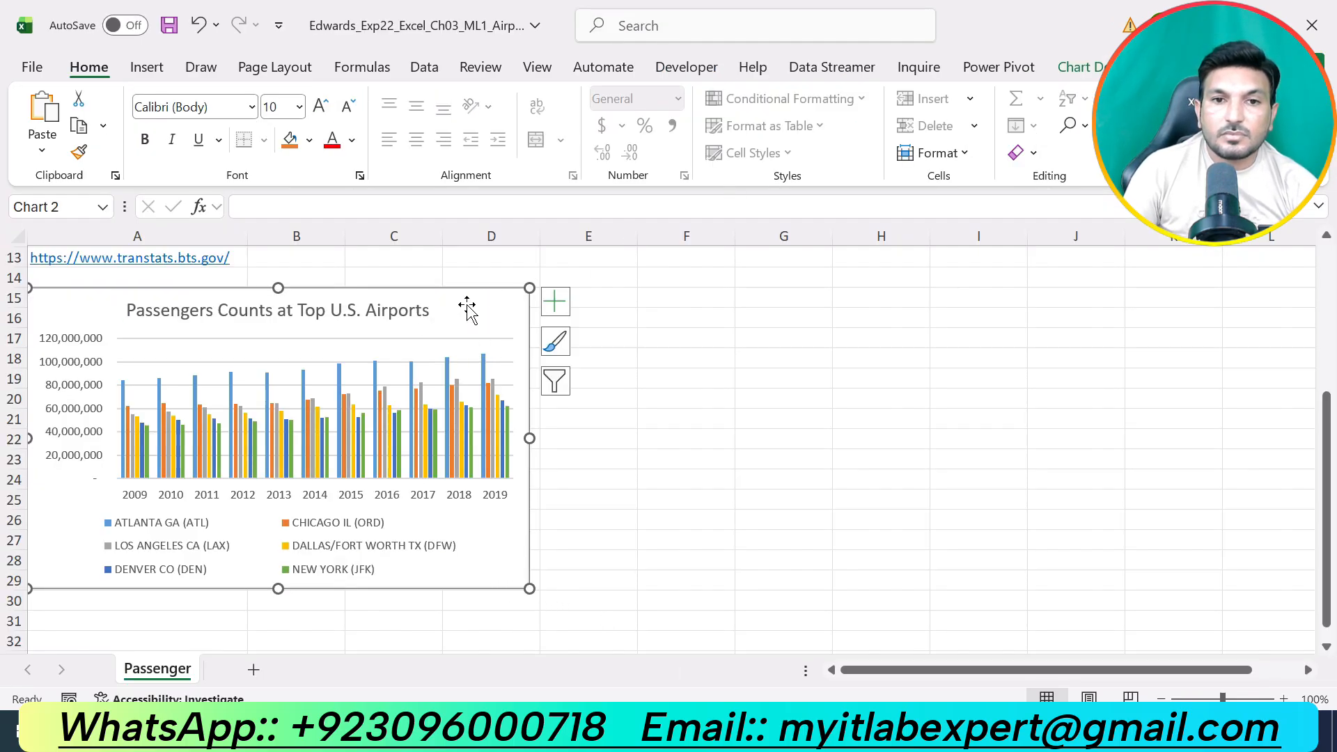
pyautogui.click(1092, 72)
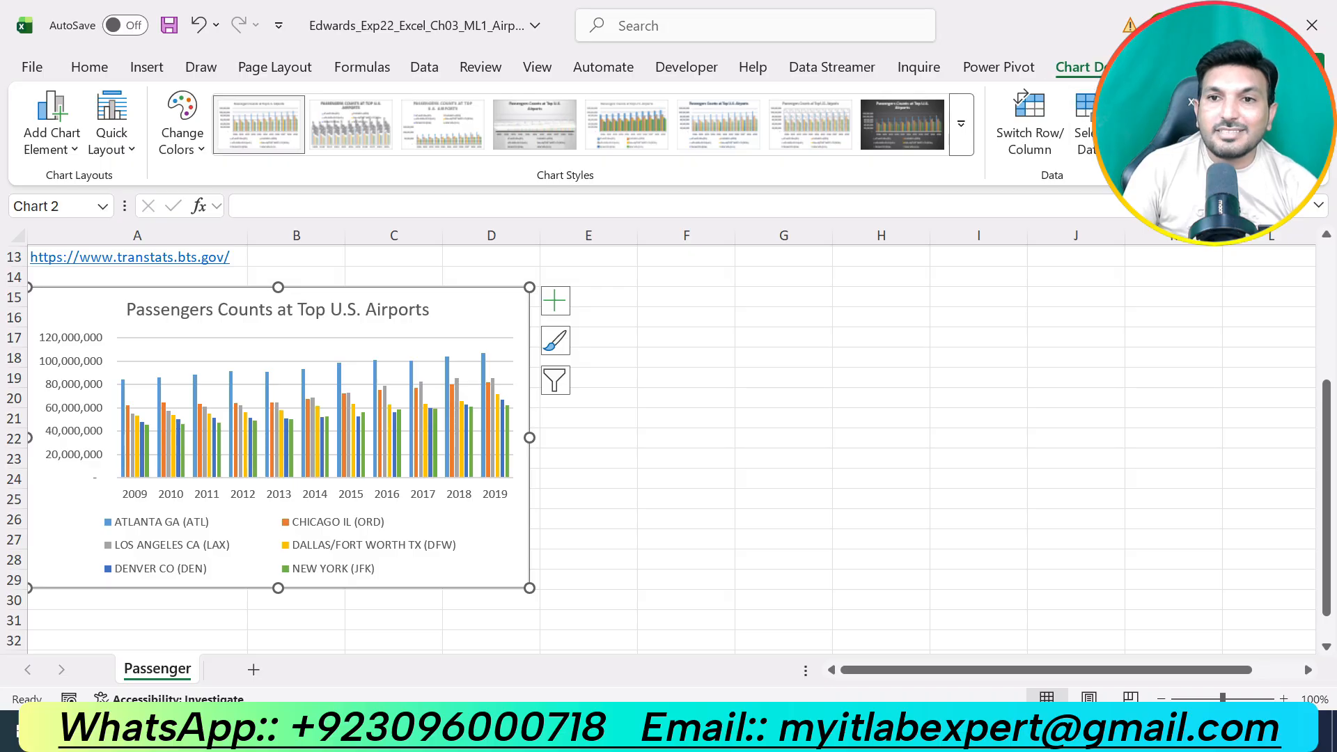
pyautogui.click(1098, 131)
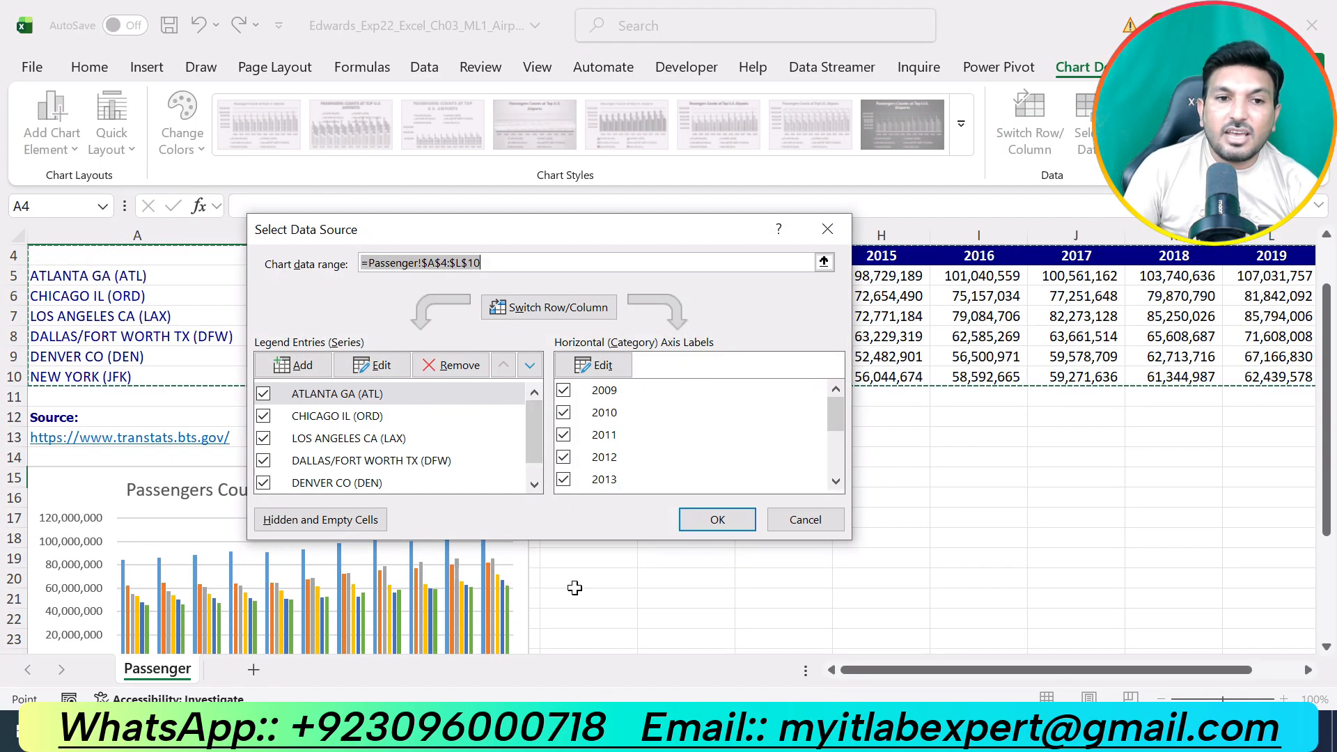
pyautogui.scroll(-2, 569, 591)
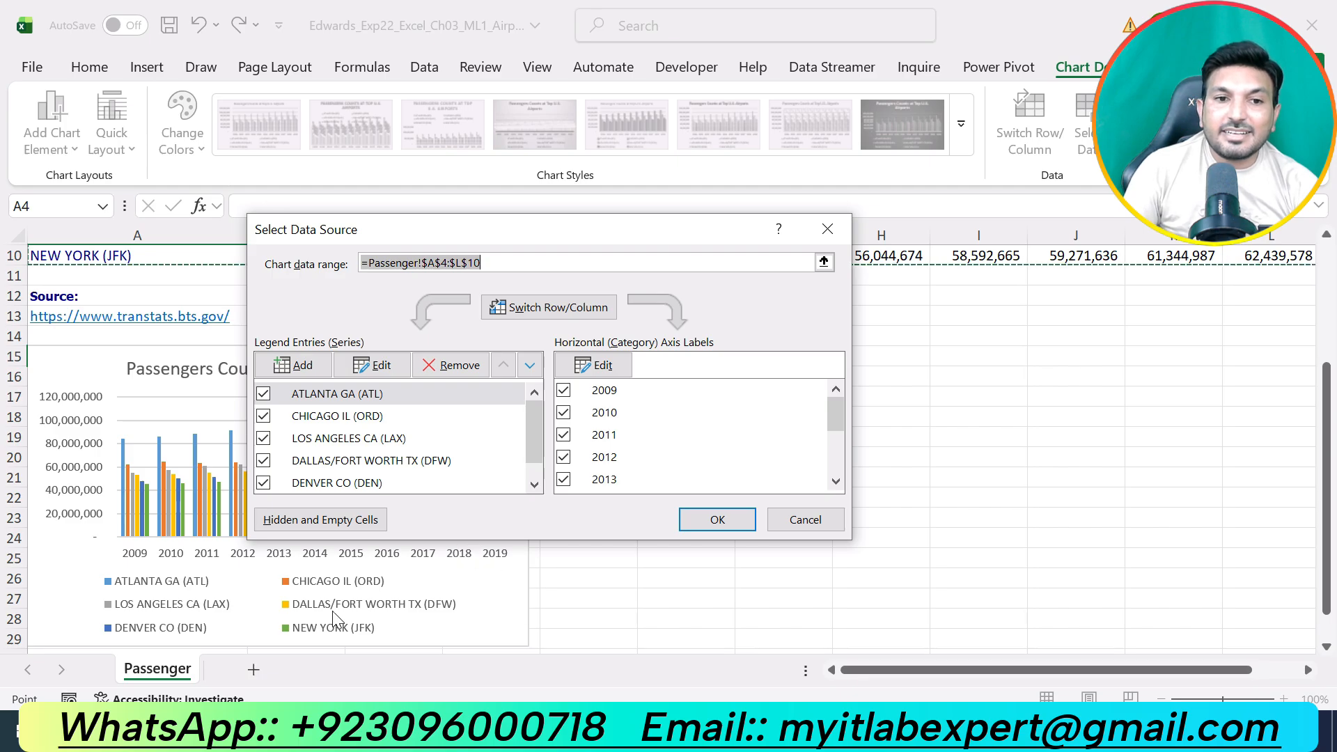
pyautogui.click(600, 308)
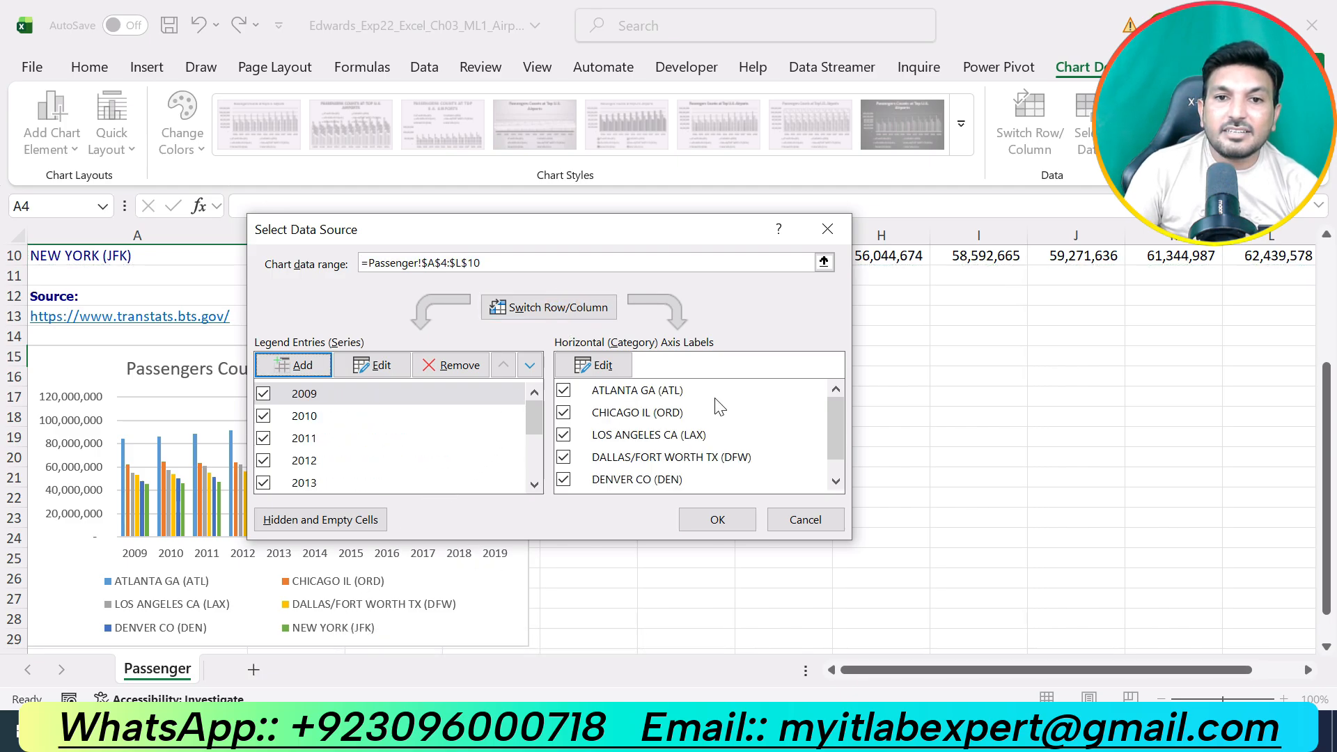
pyautogui.click(717, 519)
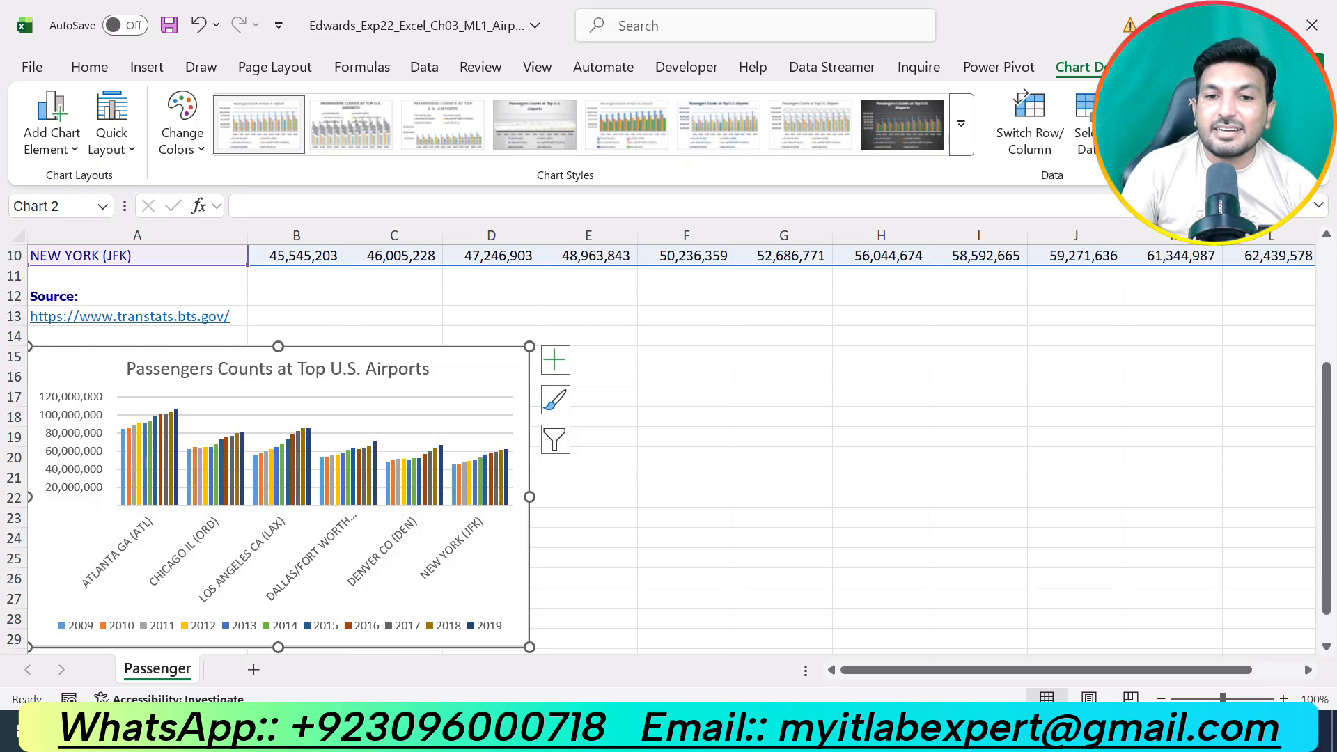
# Check the chart size in the Word instructions and set the column chart in Excel to 3.5" height and 11.4" width.
pyautogui.click(746, 730)
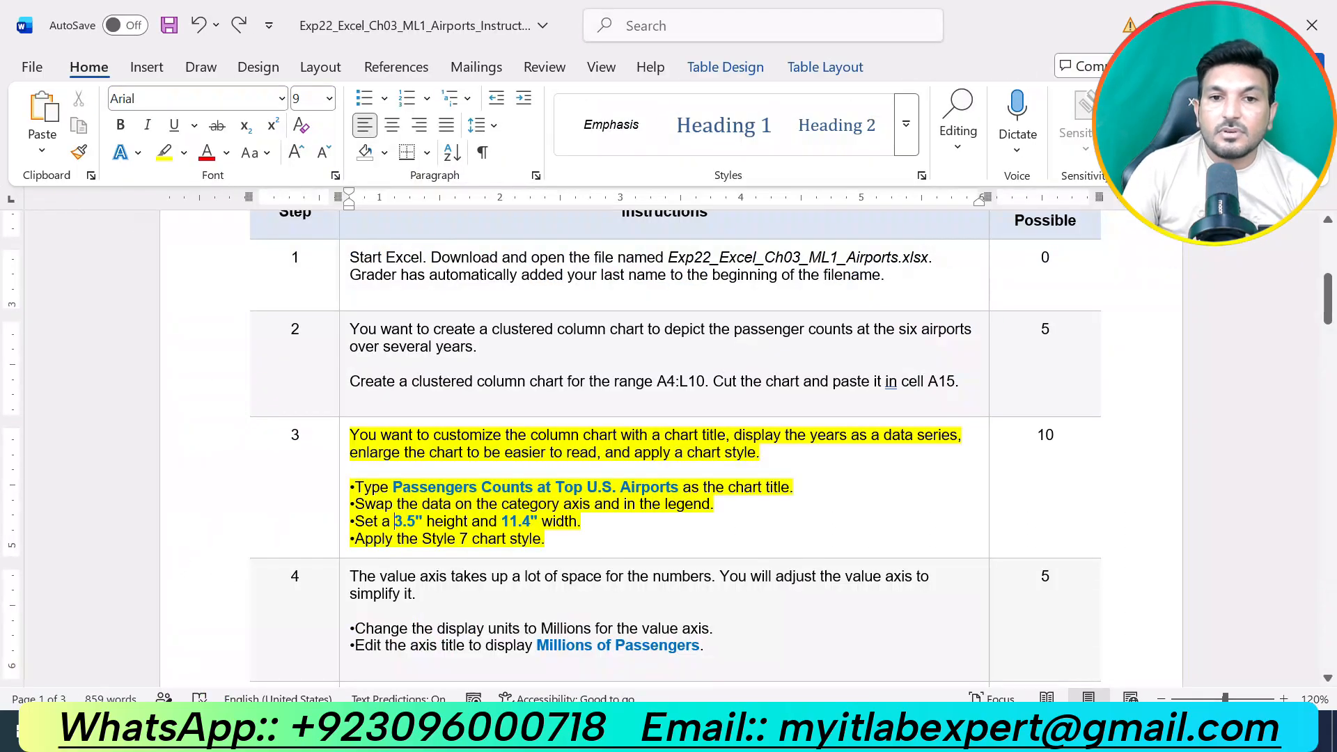
pyautogui.scroll(-1, 444, 501)
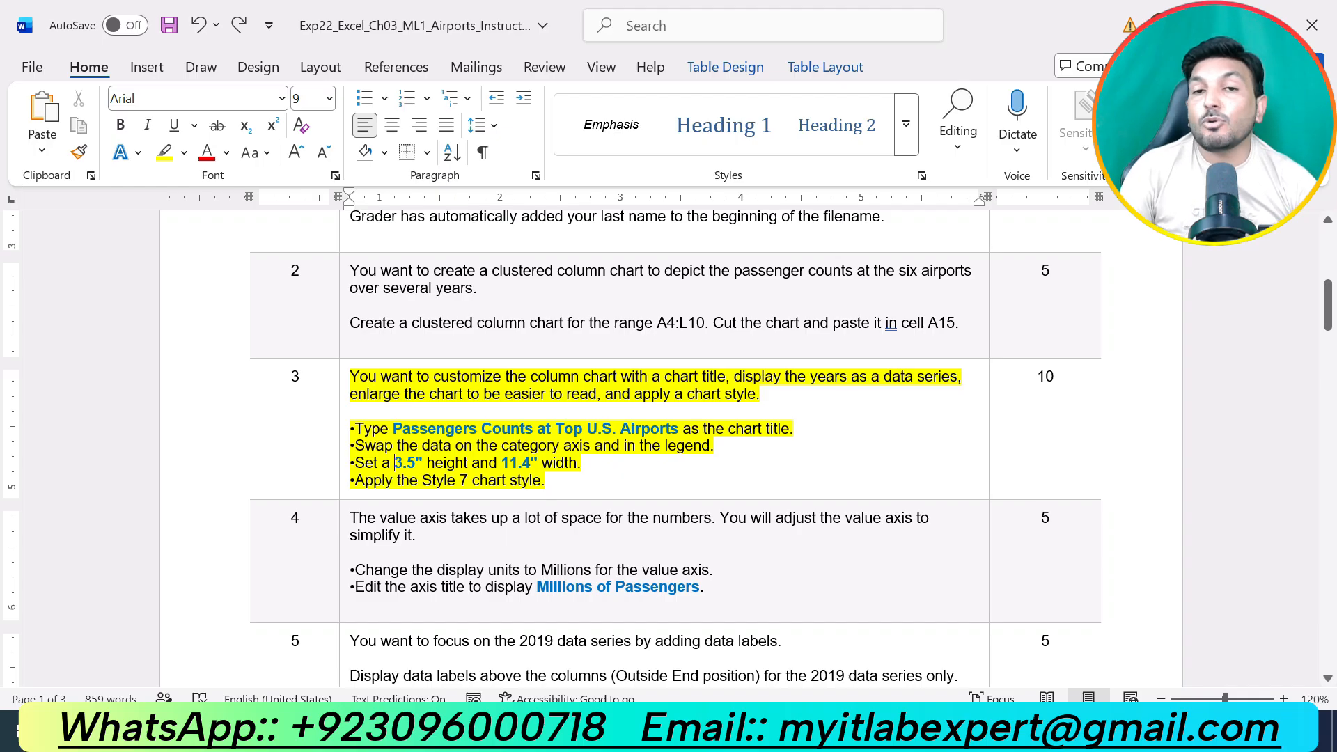
pyautogui.click(703, 730)
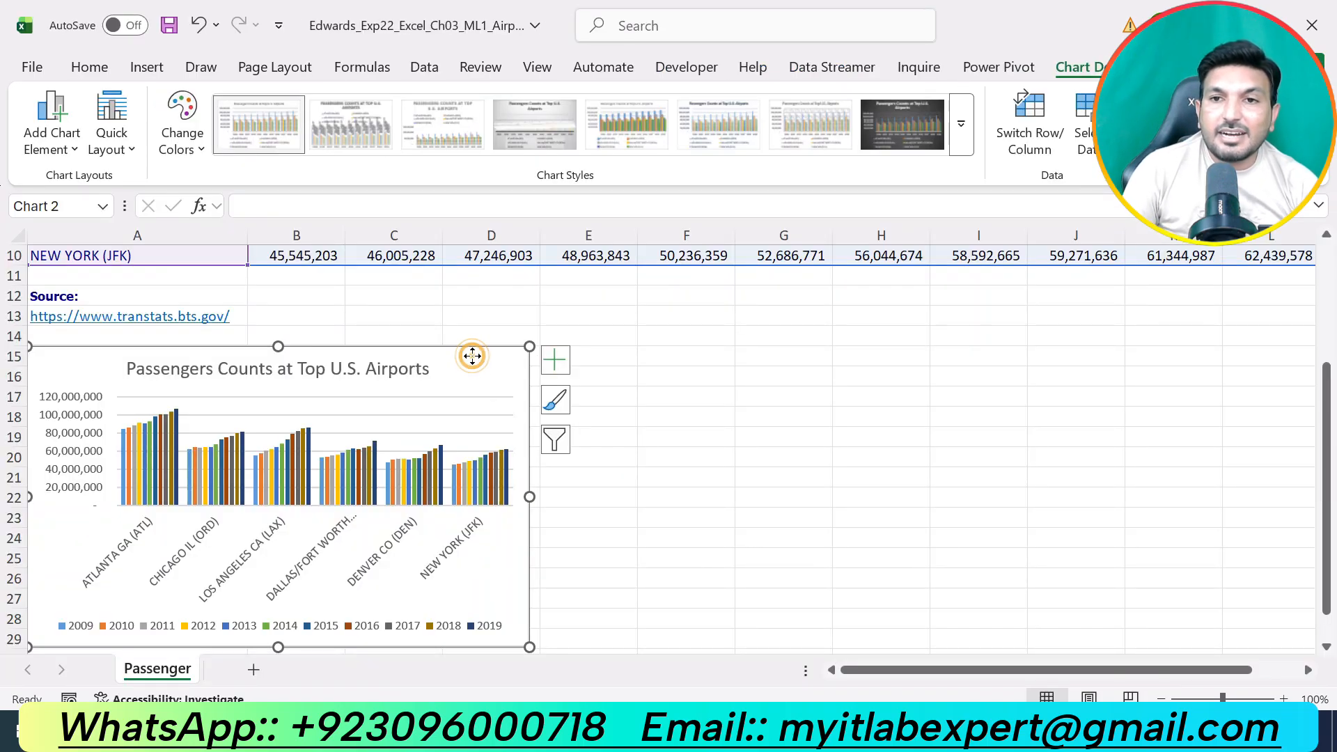
pyautogui.click(1188, 67)
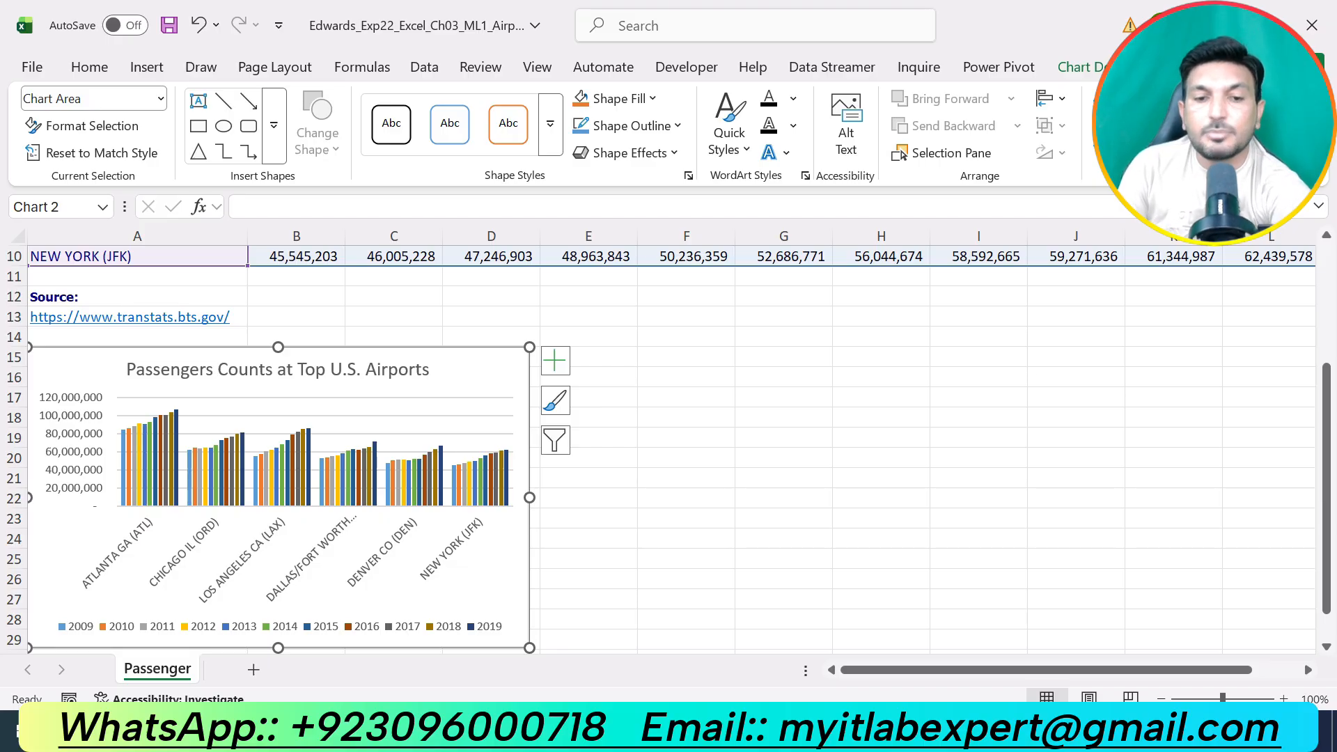
pyautogui.press('Return')
pyautogui.click(717, 730)
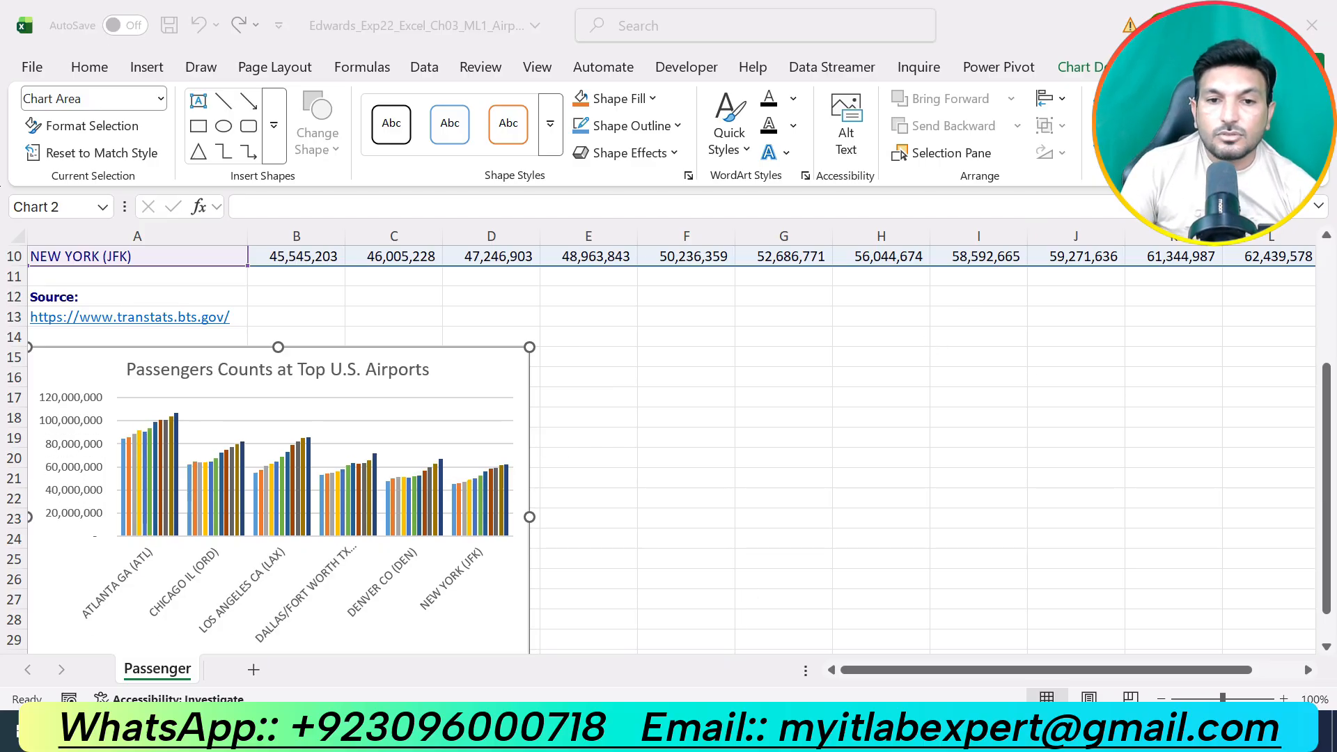
pyautogui.hotkey('alt', 'Tab')
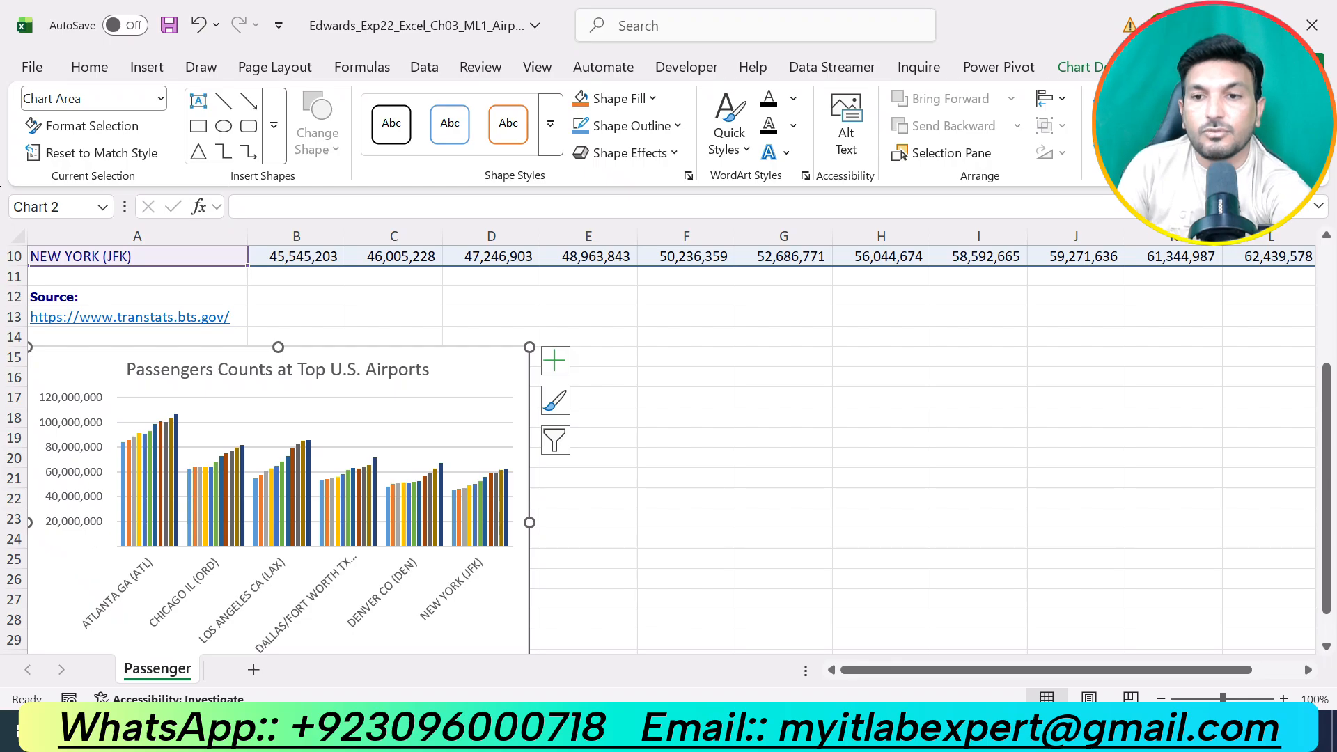
pyautogui.press('Return')
pyautogui.scroll(-3, 854, 423)
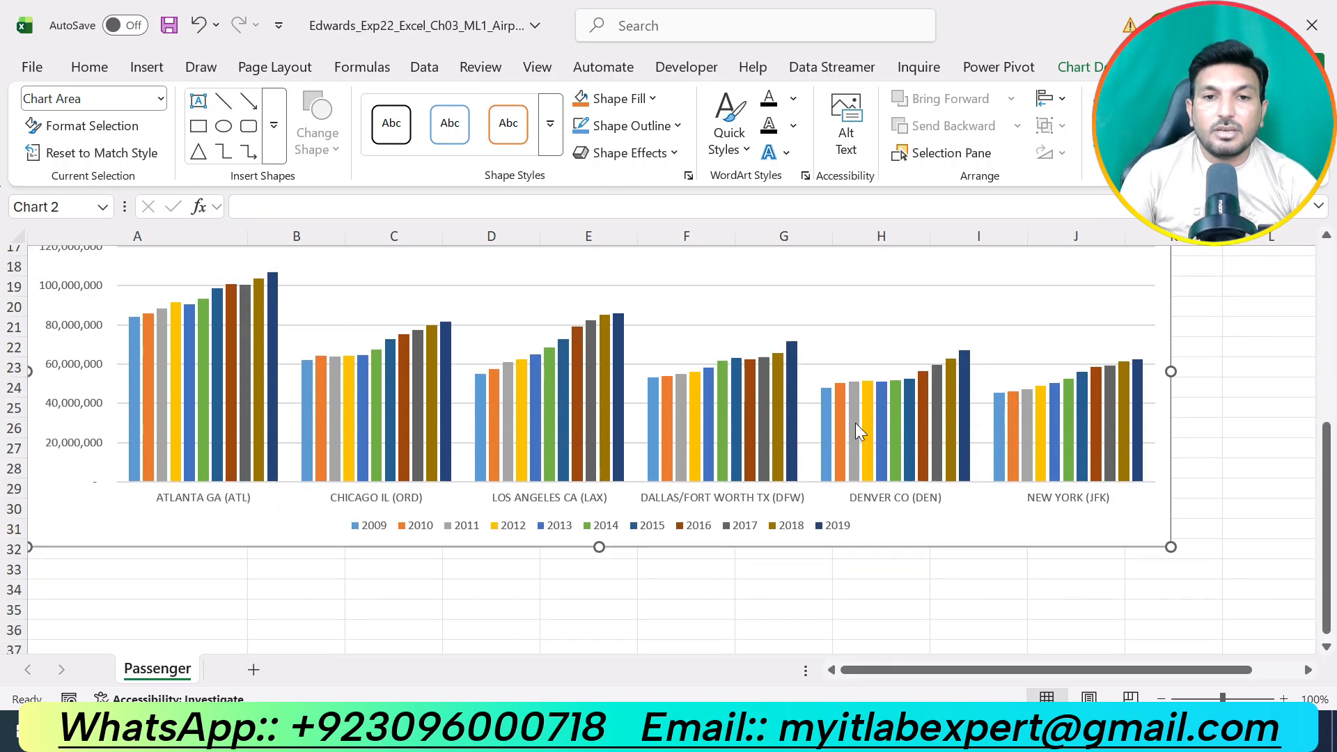
pyautogui.scroll(2, 854, 424)
# Check the required chart style in the Word instructions and apply Style 7 to the column chart in Excel.
pyautogui.hotkey('alt', 'Tab')
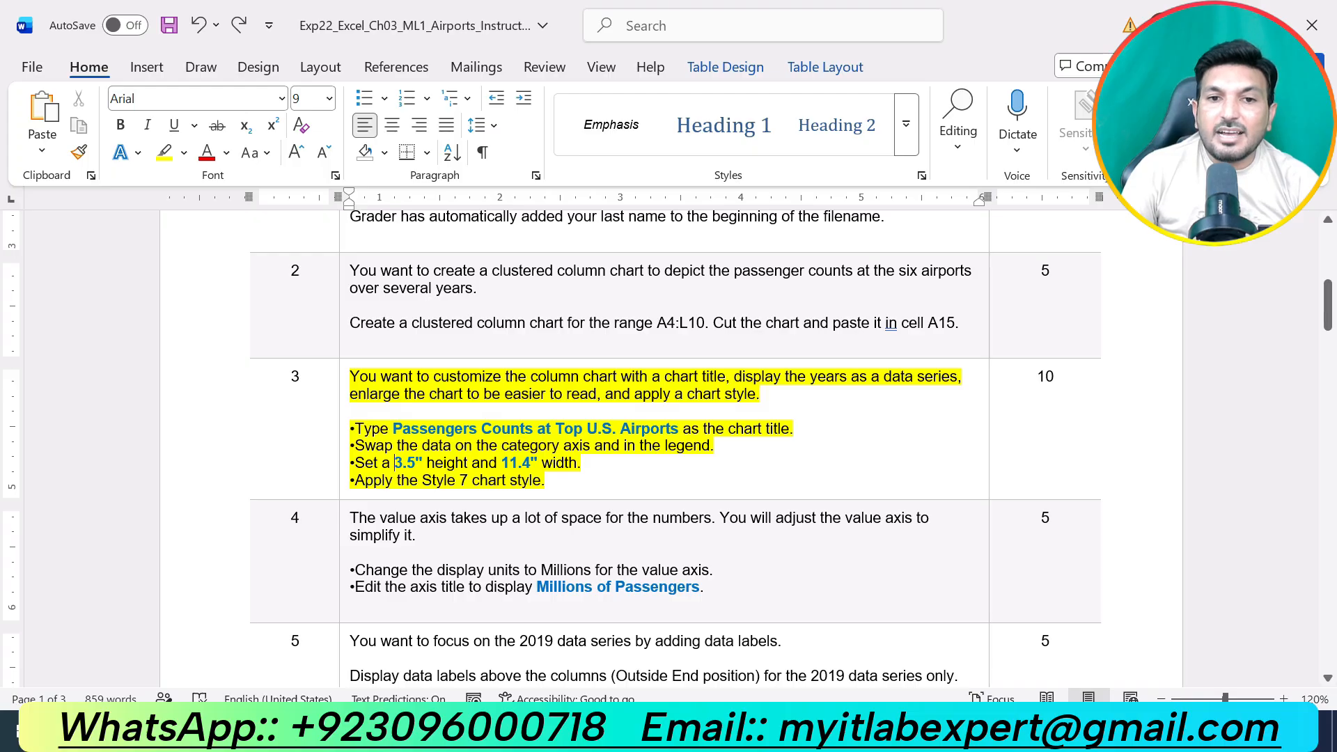
pyautogui.hotkey('alt', 'Tab')
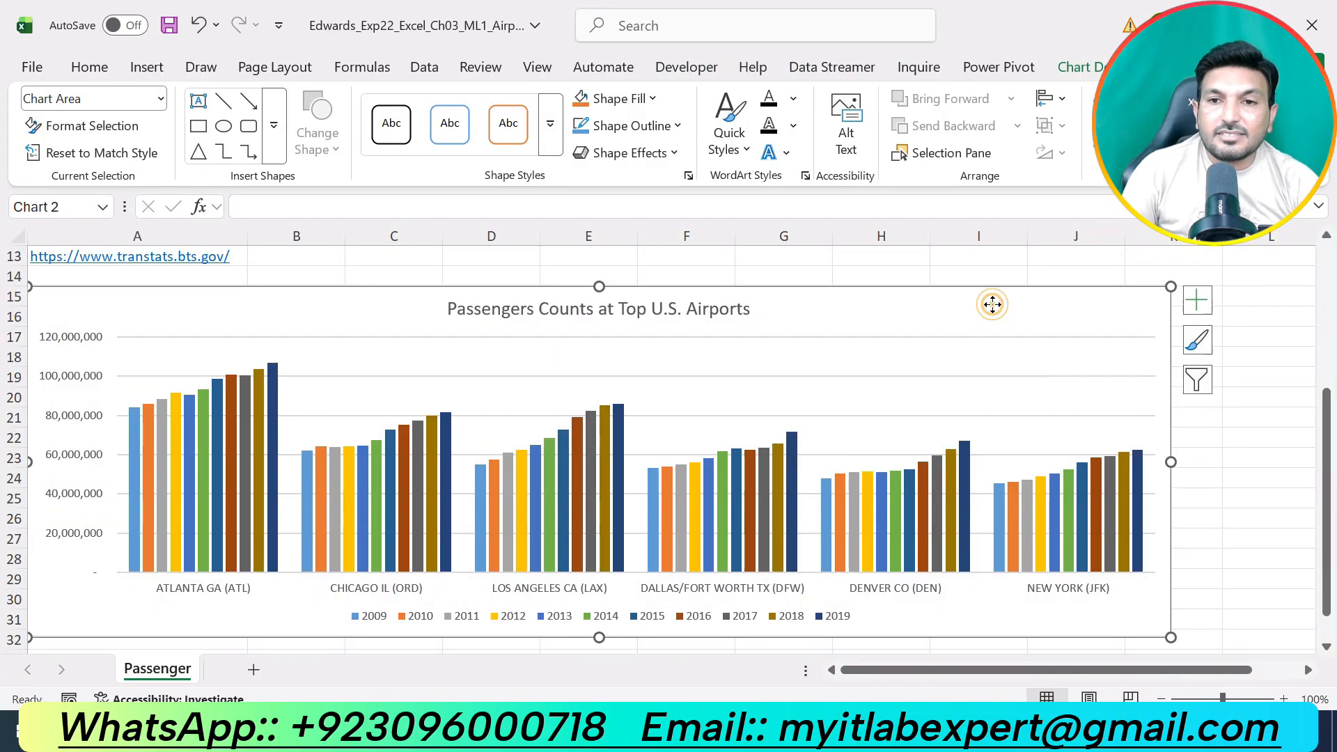
pyautogui.click(1072, 67)
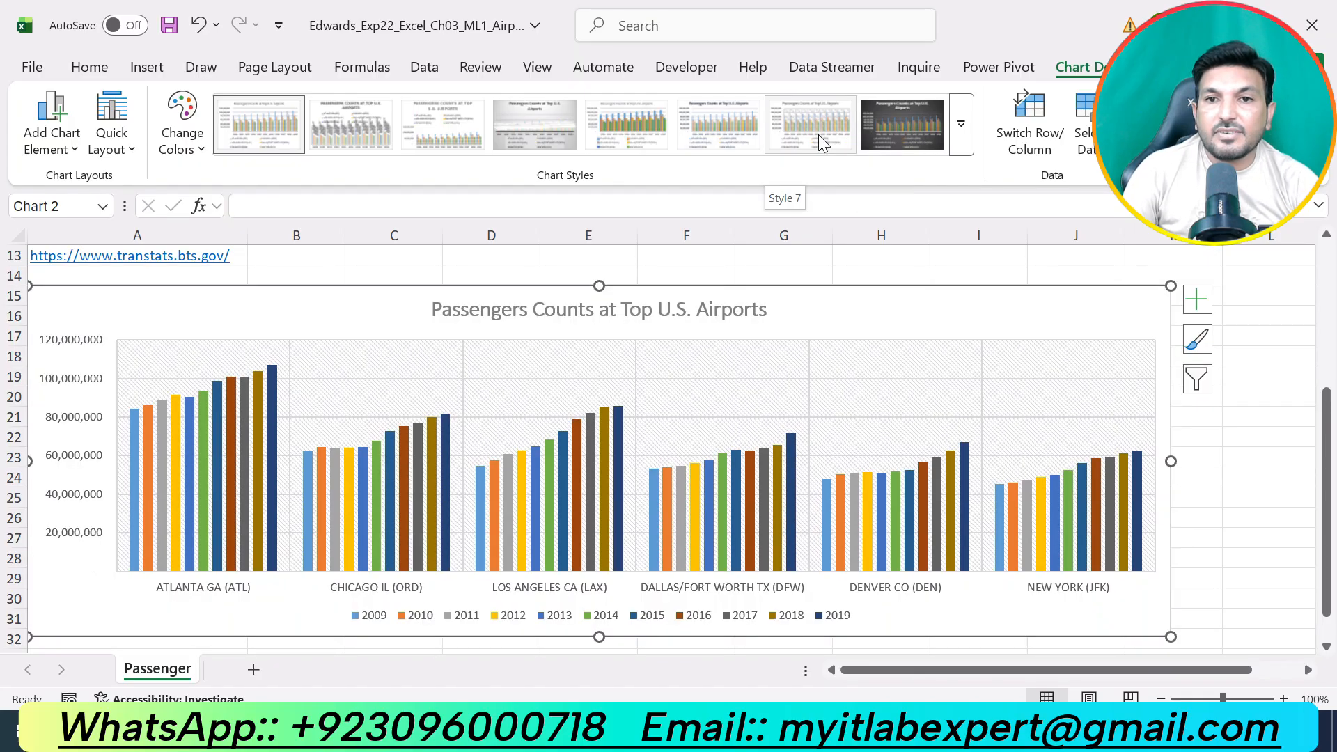
pyautogui.click(817, 136)
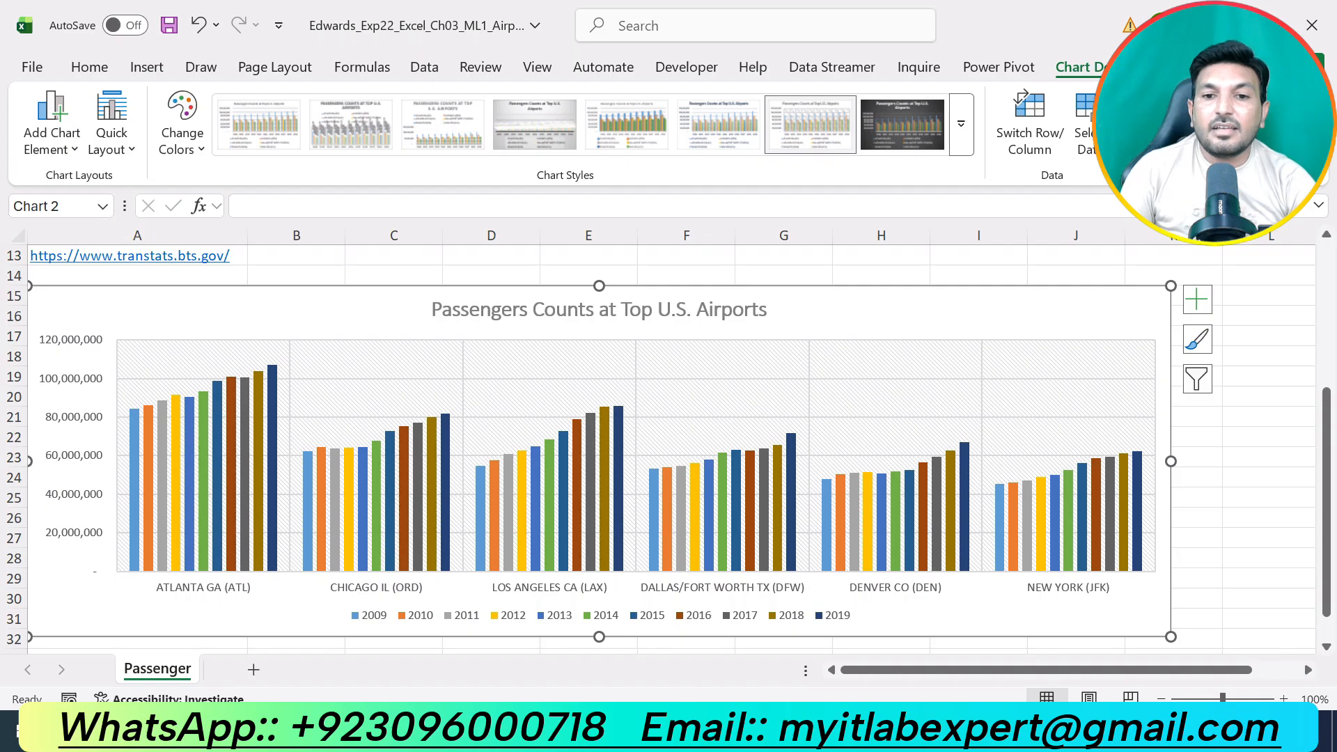
# Switch to the Word instructions, undo the yellow highlight on step 3 and highlight the text of step 4 in yellow.
pyautogui.click(743, 731)
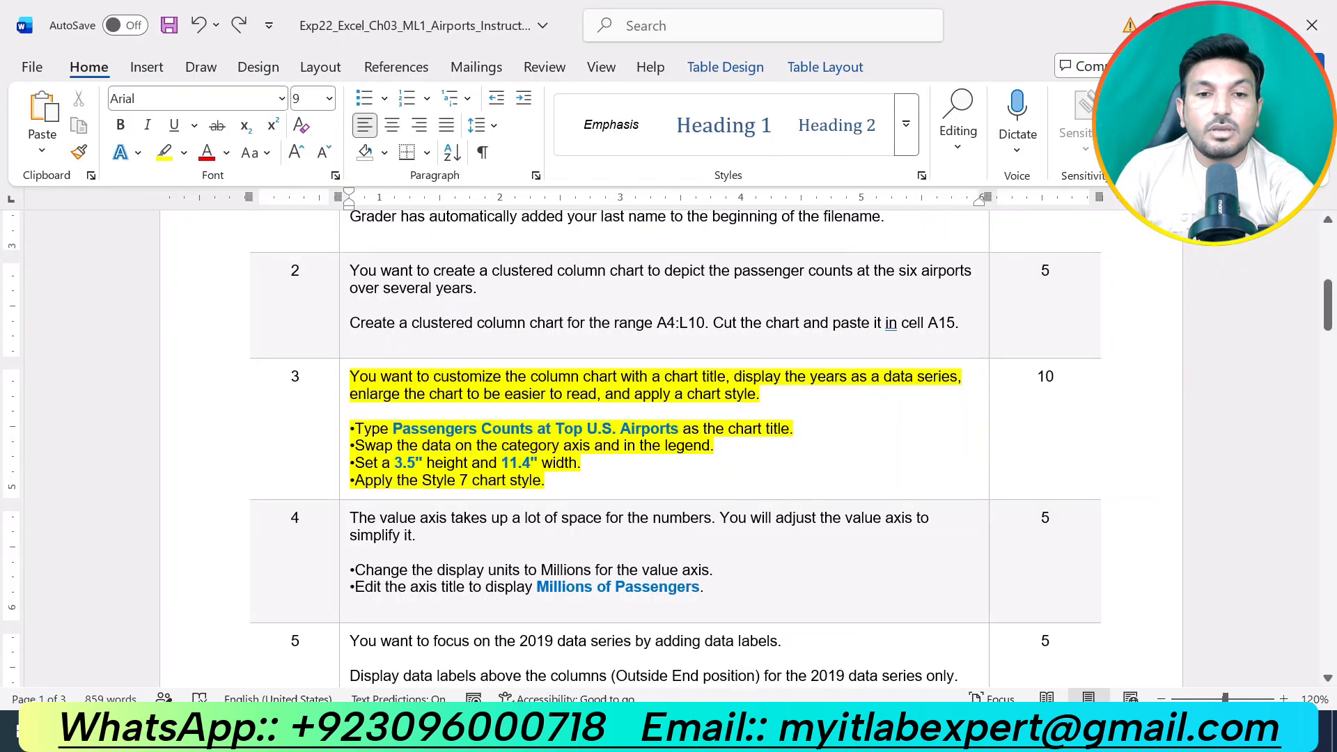
pyautogui.hotkey('ctrl', 'z')
pyautogui.scroll(-5, 731, 466)
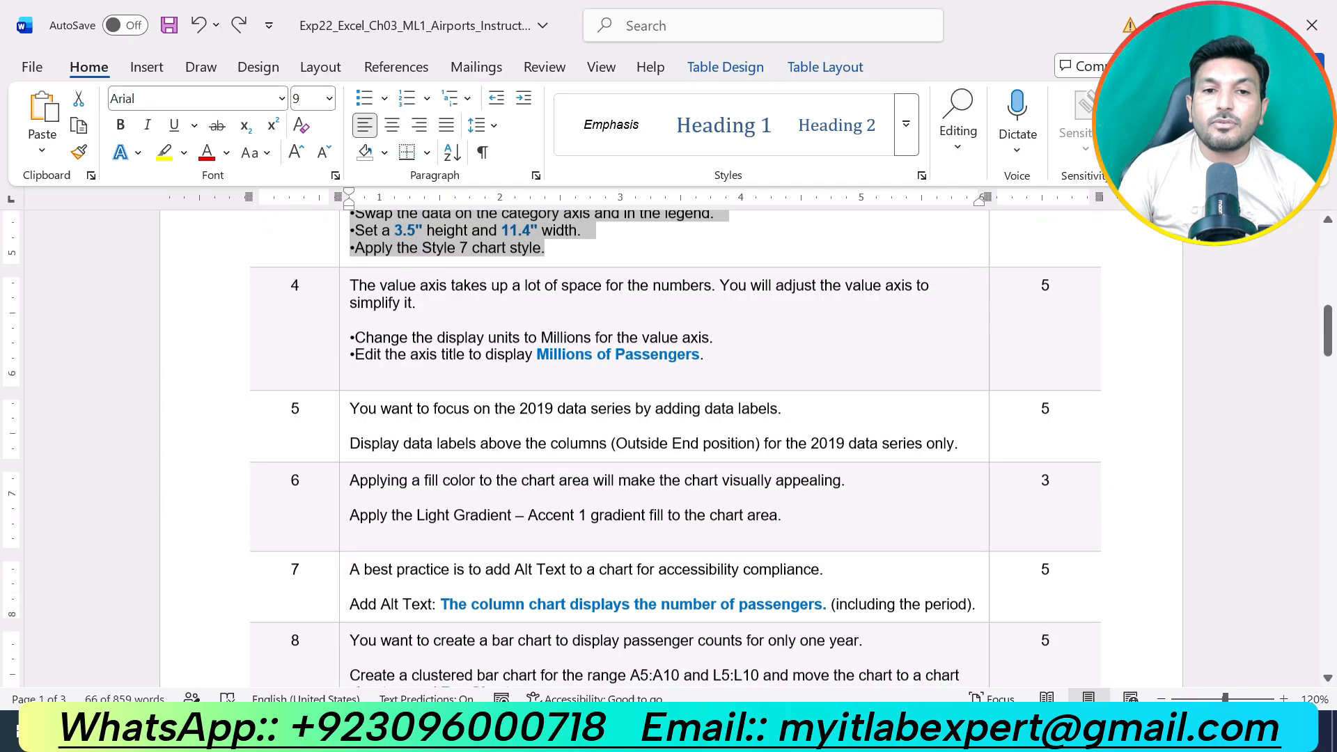
pyautogui.moveTo(727, 366); pyautogui.dragTo(351, 286)
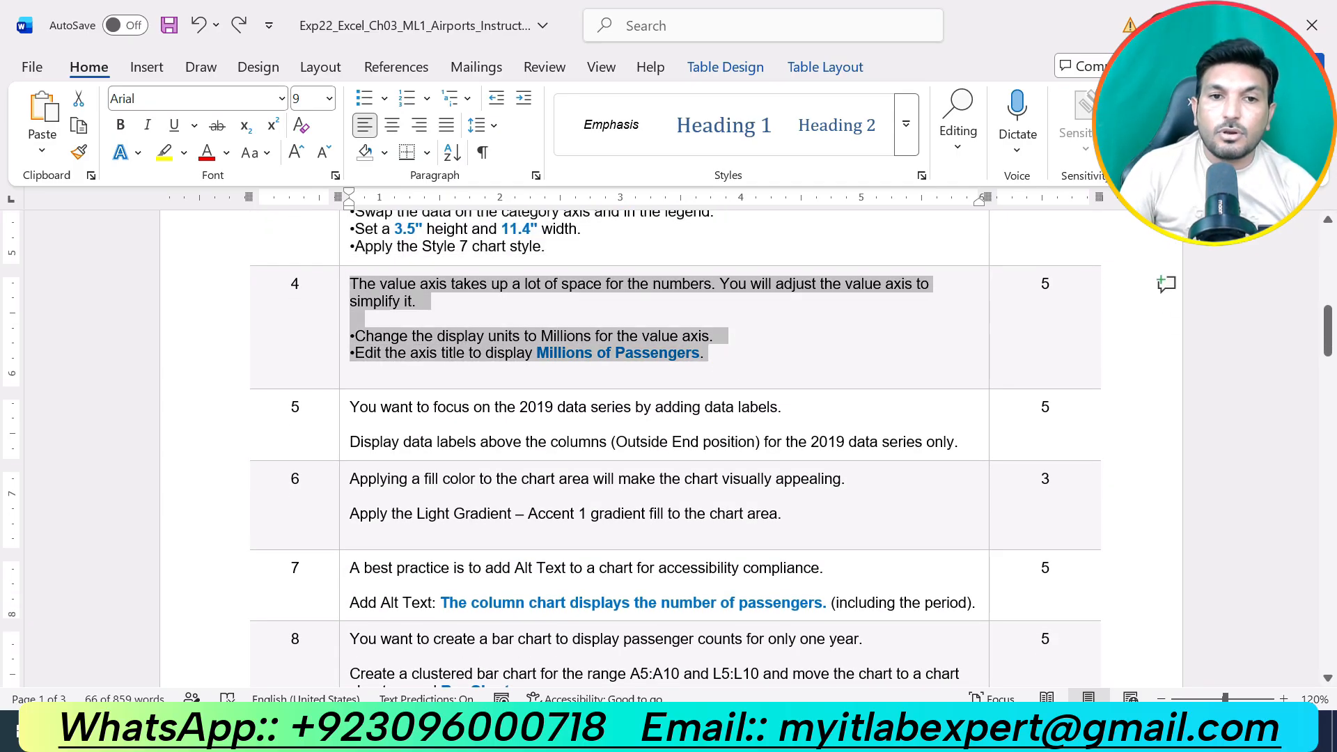
pyautogui.click(441, 239)
pyautogui.click(523, 327)
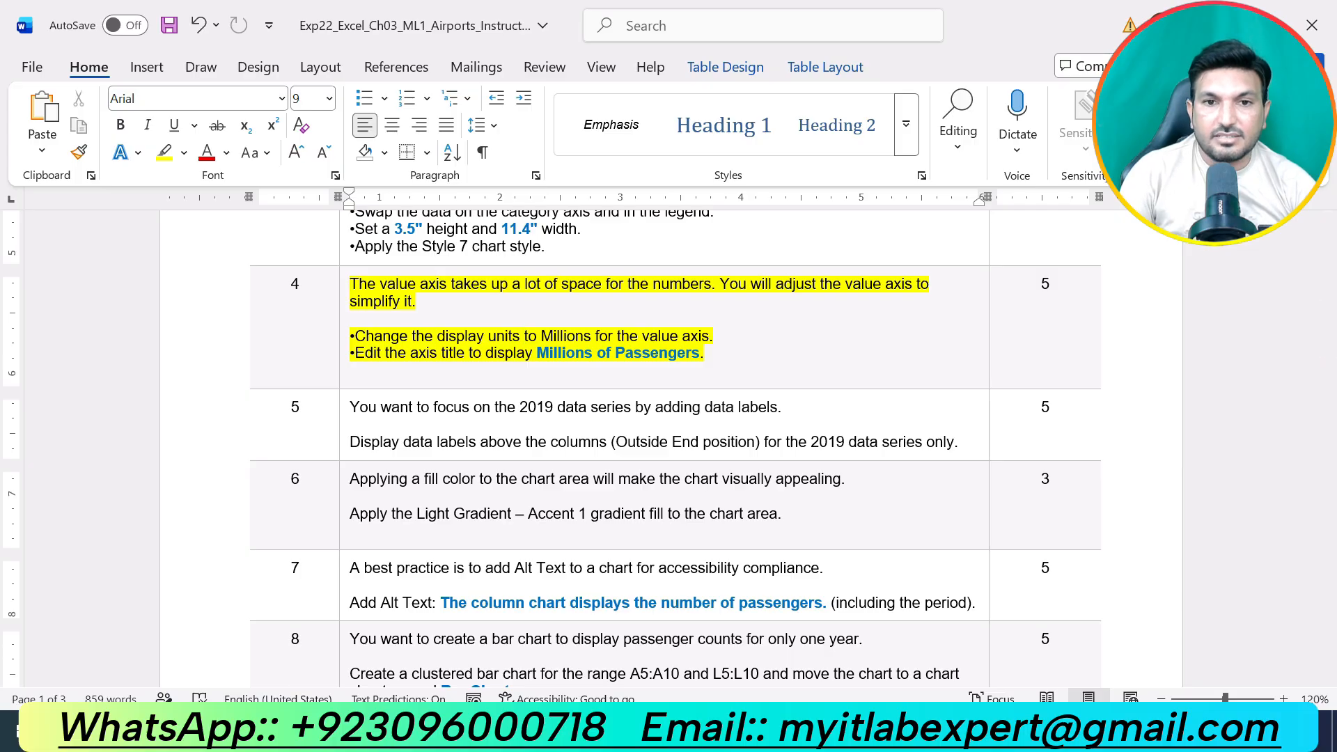
pyautogui.click(711, 353)
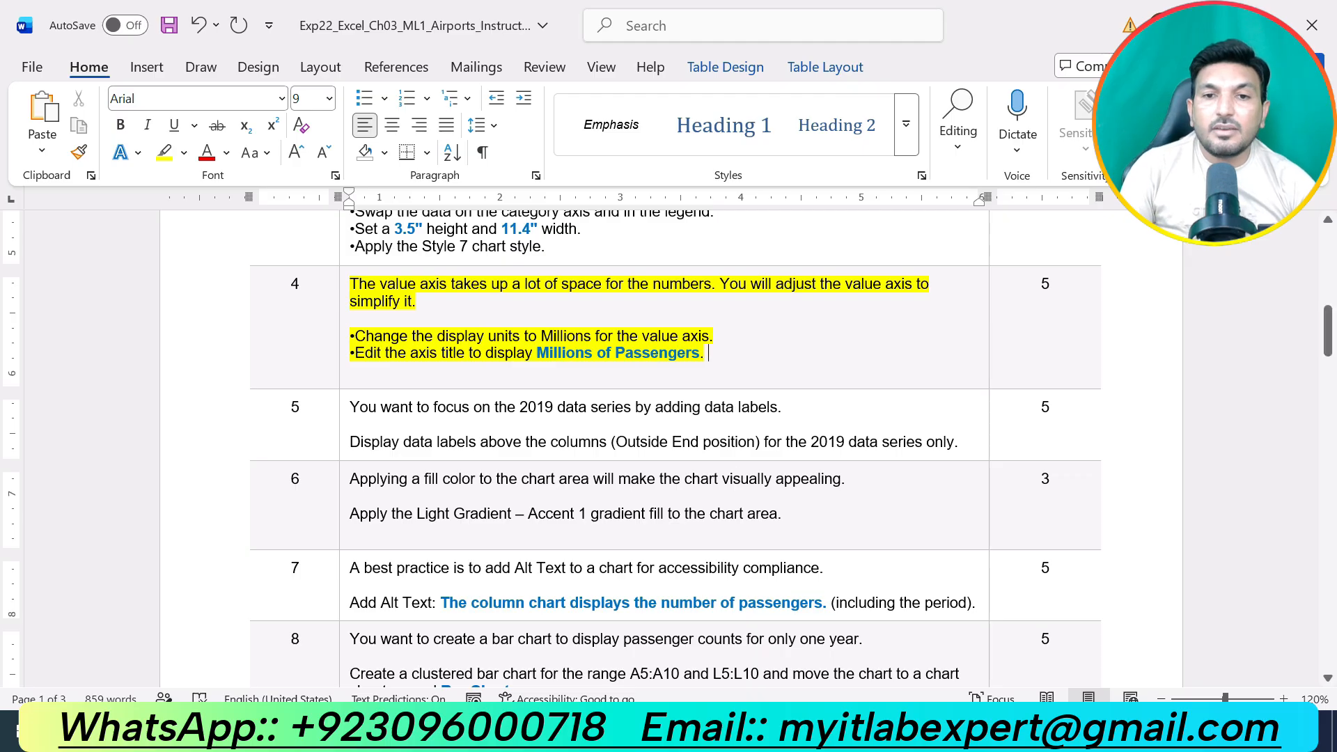
# Return to the Airports workbook in Excel and set the column chart's value axis display units to Millions.
pyautogui.hotkey('alt', 'Tab')
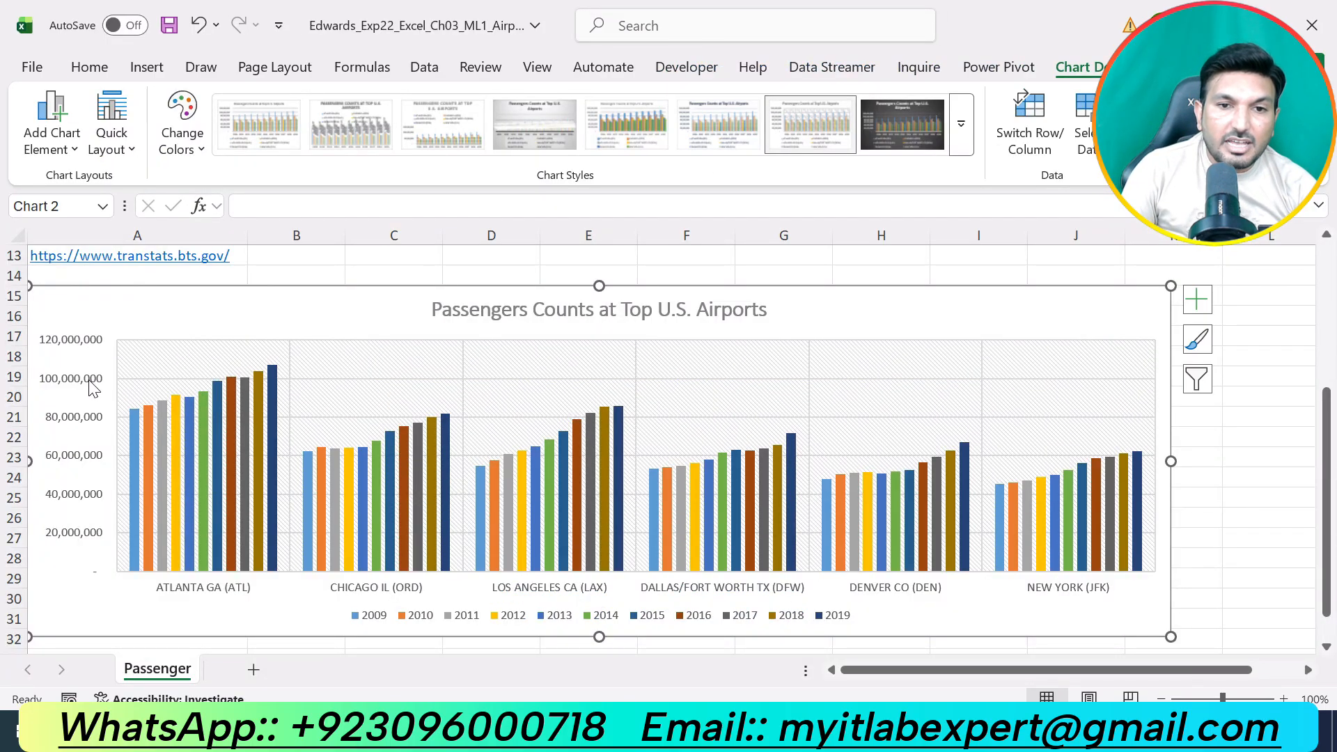
pyautogui.click(91, 387)
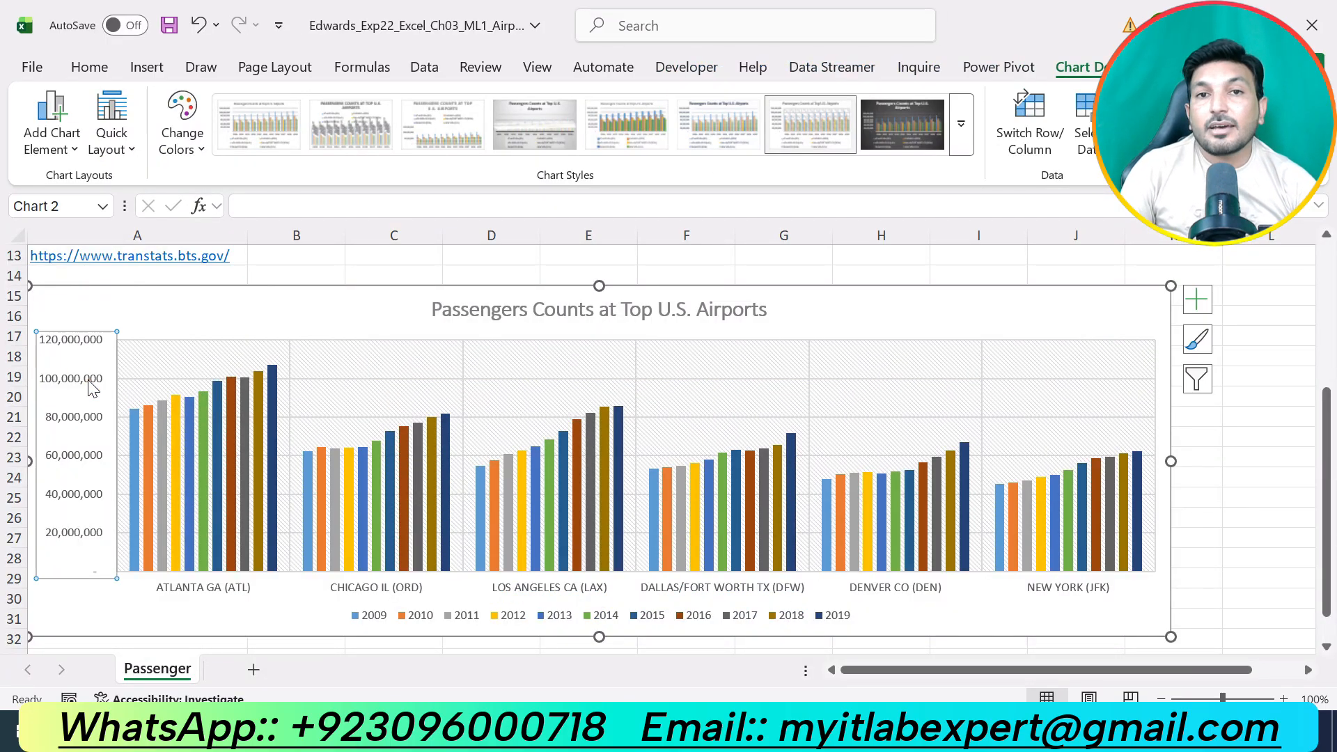
pyautogui.rightClick(91, 388)
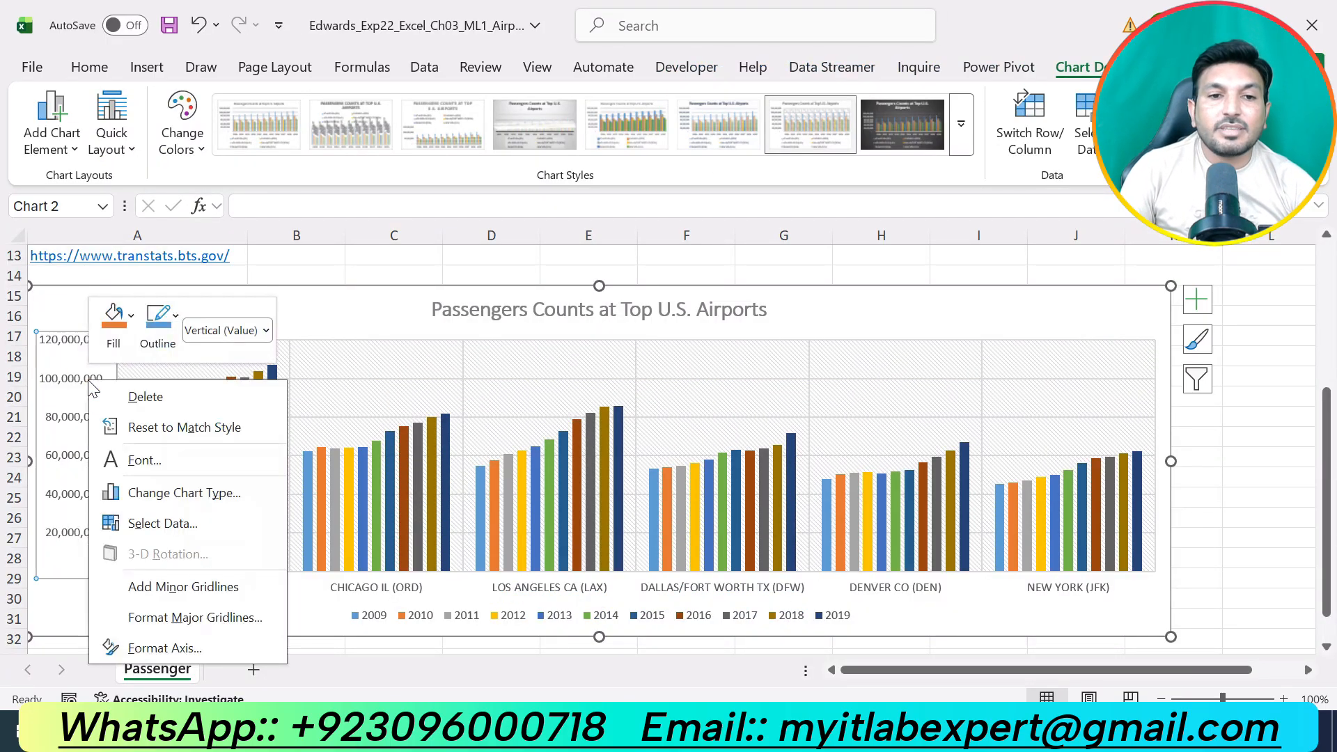
pyautogui.click(167, 644)
pyautogui.scroll(-3, 1198, 492)
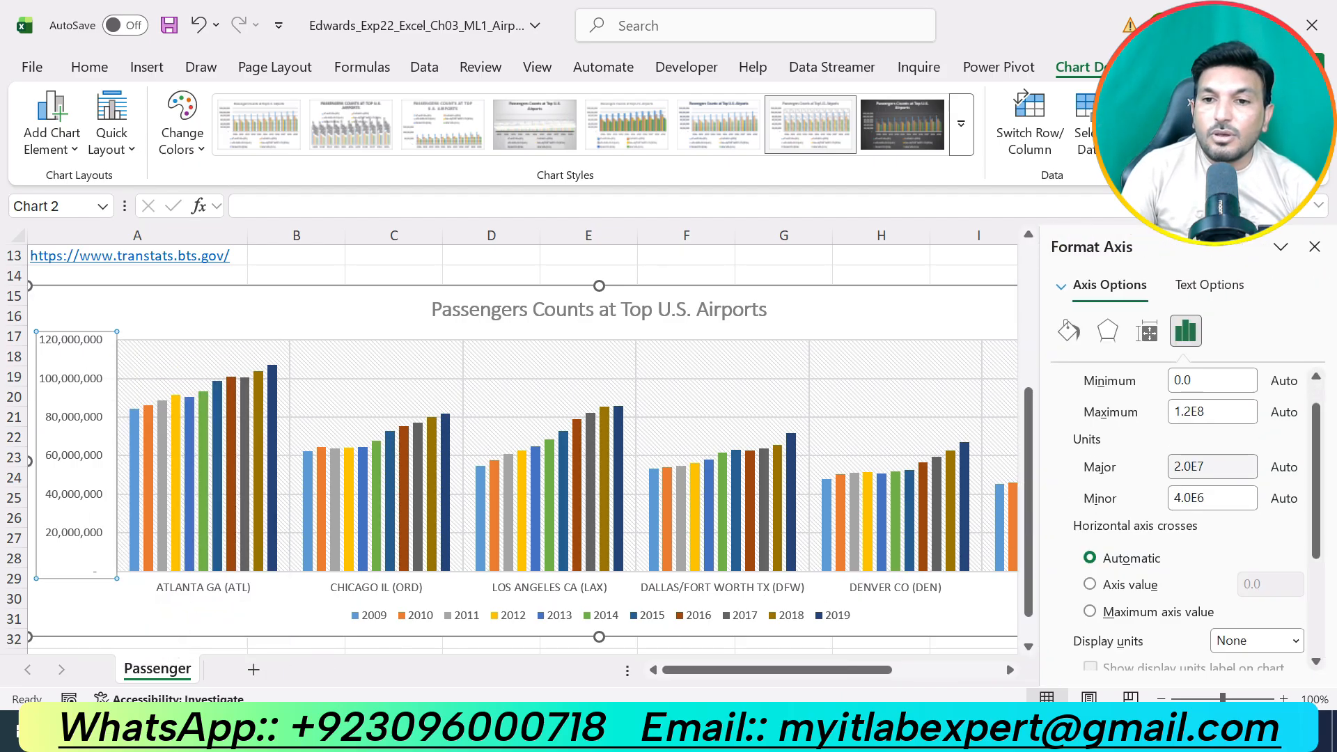
pyautogui.scroll(-1, 1199, 493)
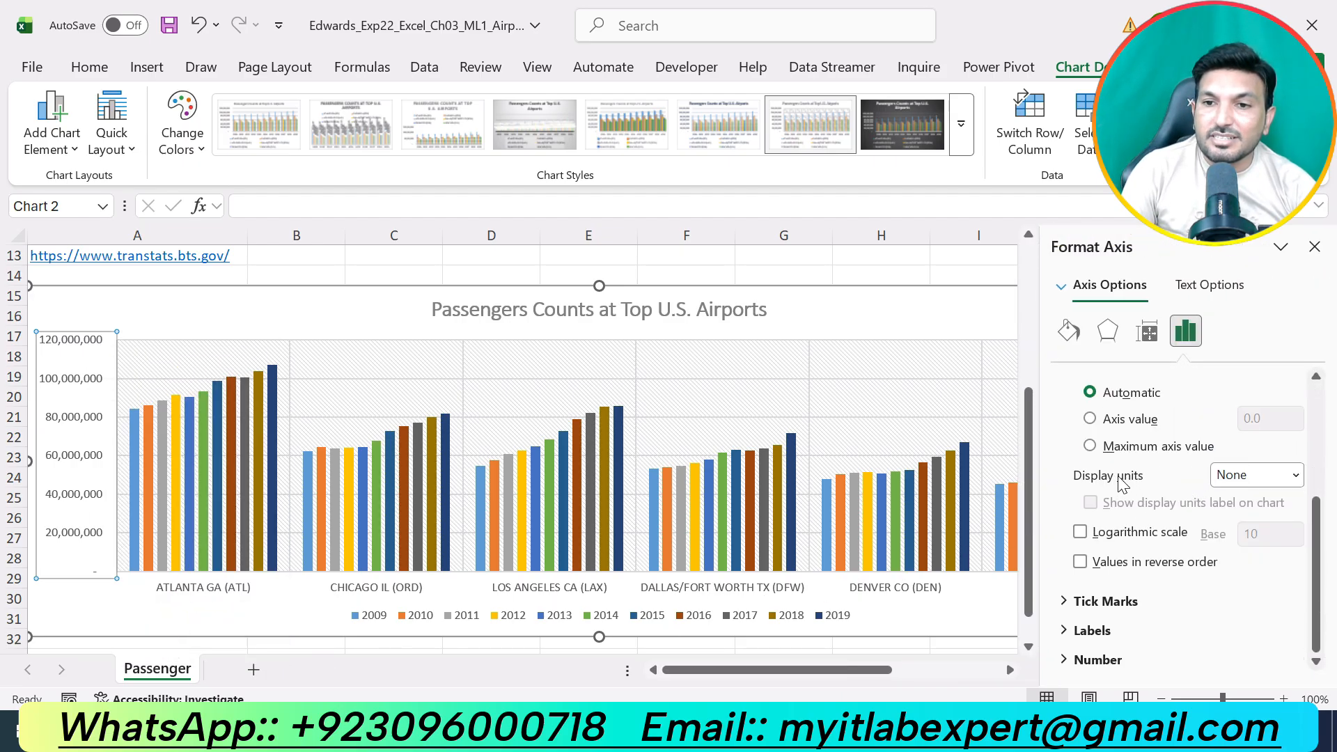
pyautogui.click(1297, 475)
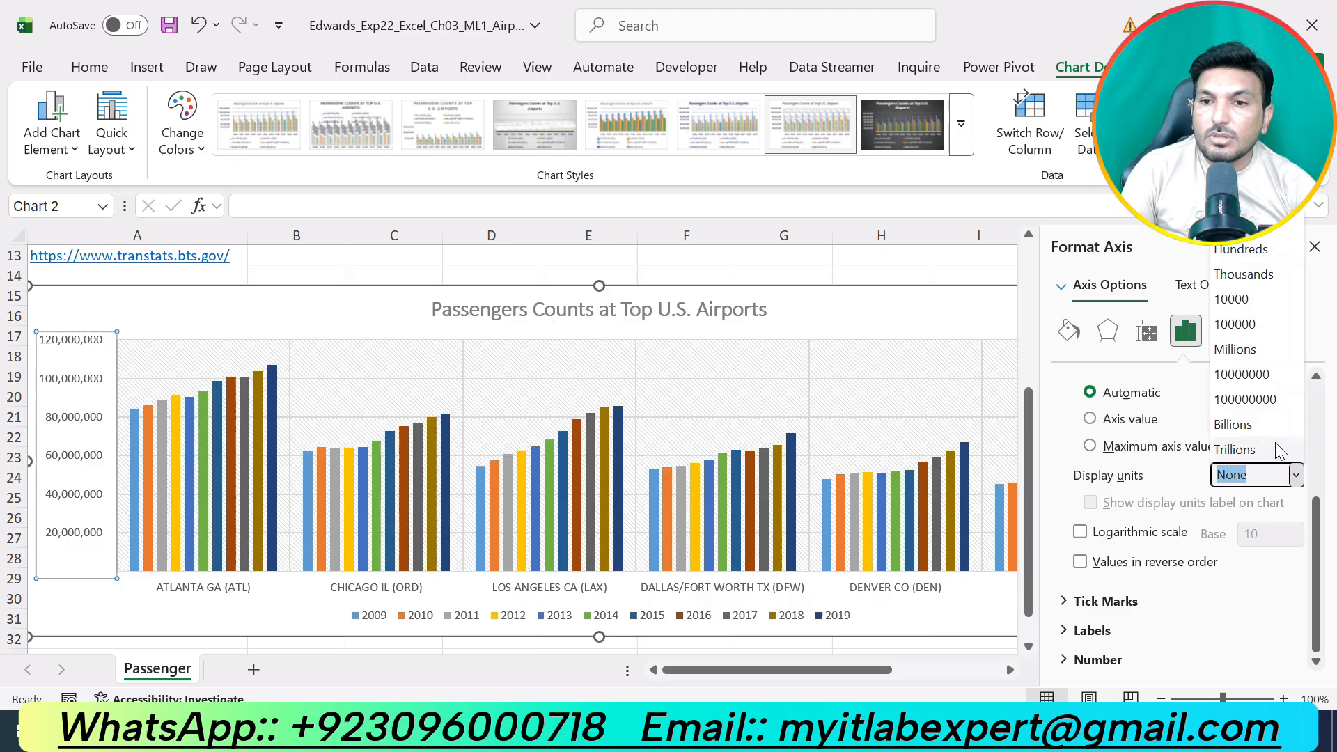
pyautogui.click(1243, 353)
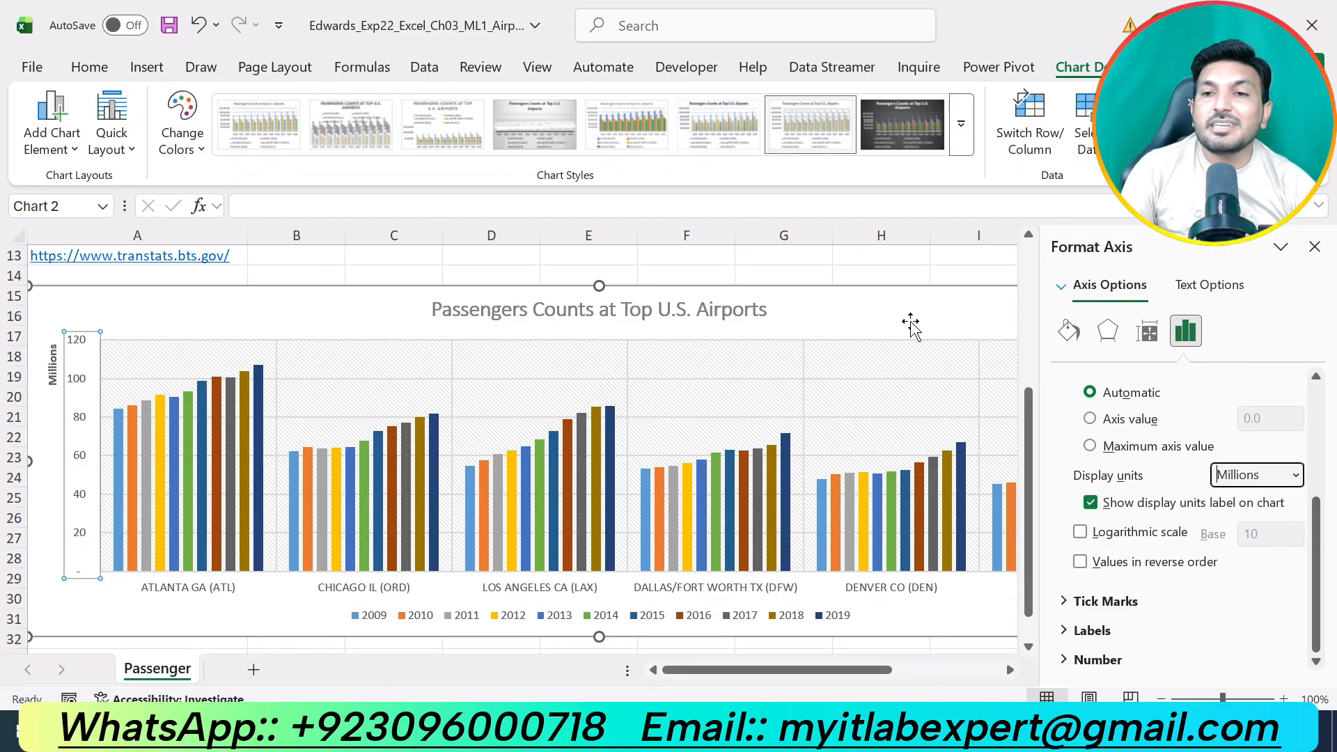
pyautogui.hotkey('alt', 'Tab')
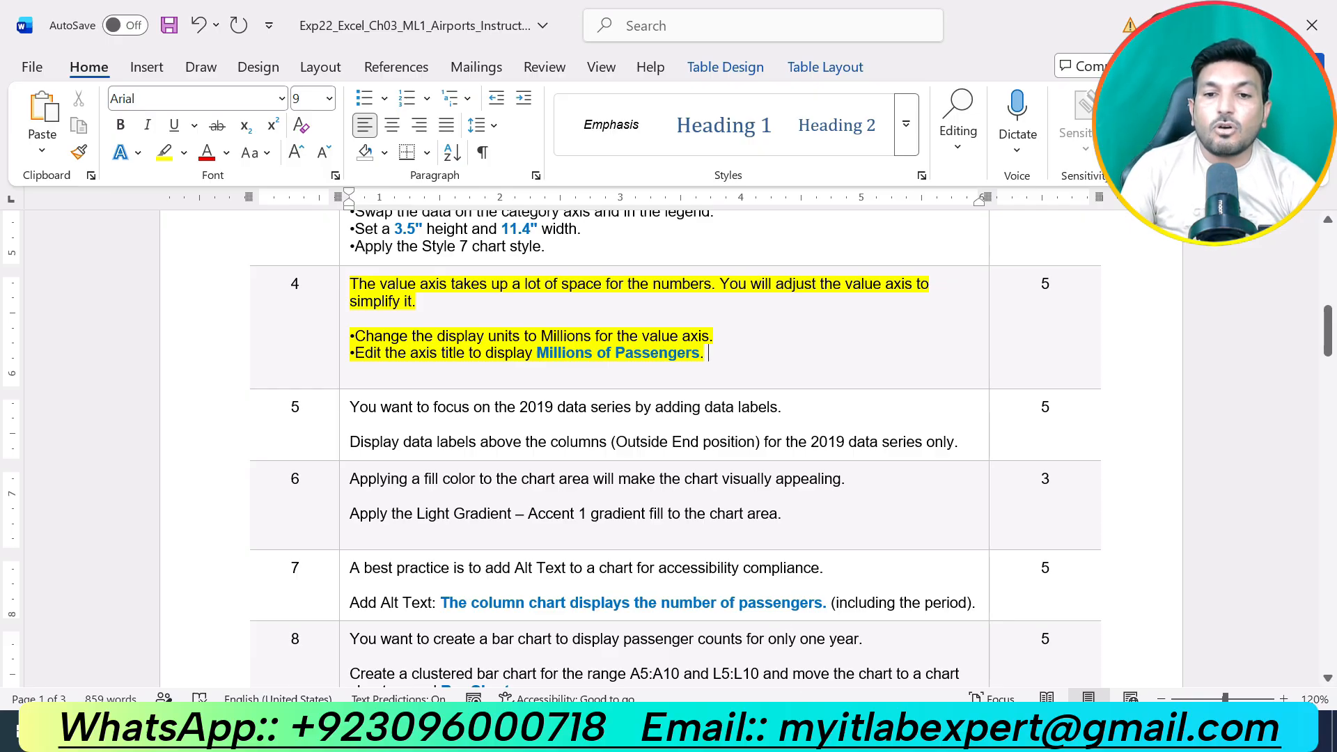
pyautogui.hotkey('alt', 'Tab')
pyautogui.click(1306, 274)
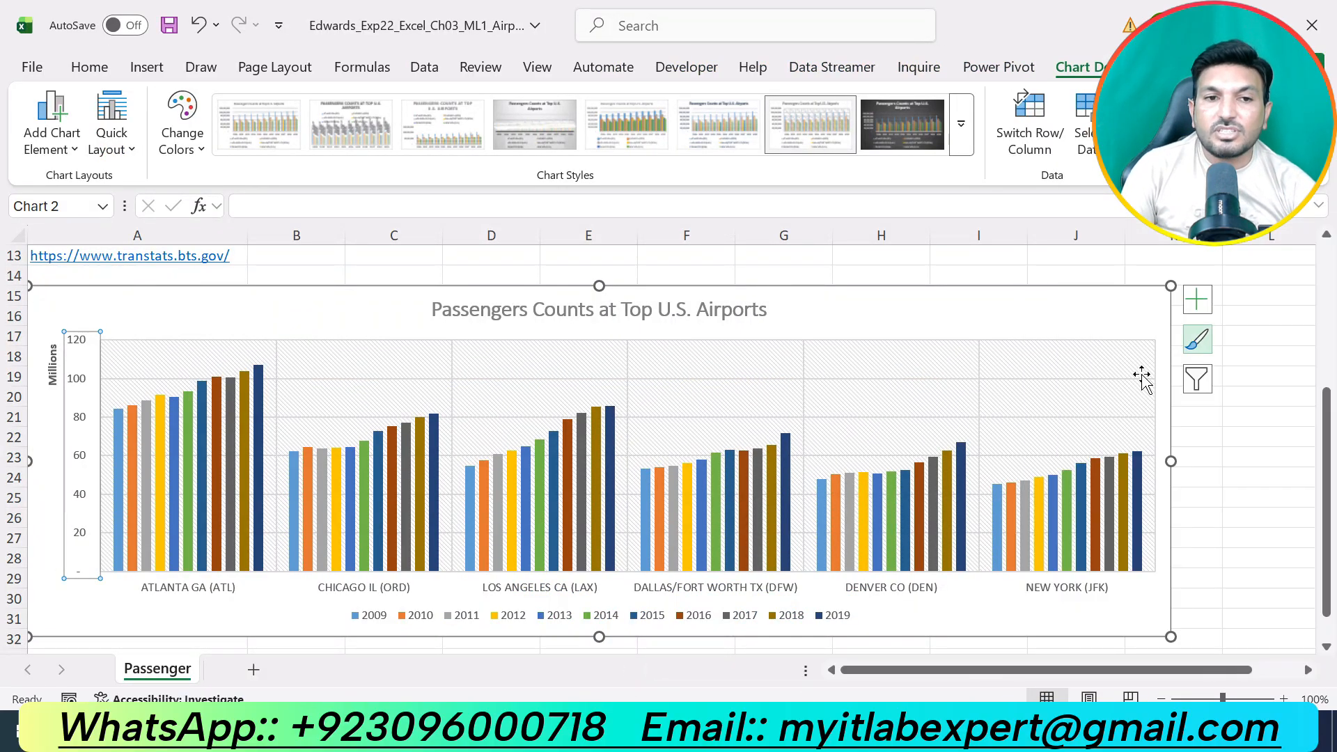
# Copy "Millions of Passengers" from step 4 of the Word instructions and use it as the value axis title in the Excel chart.
pyautogui.click(52, 364)
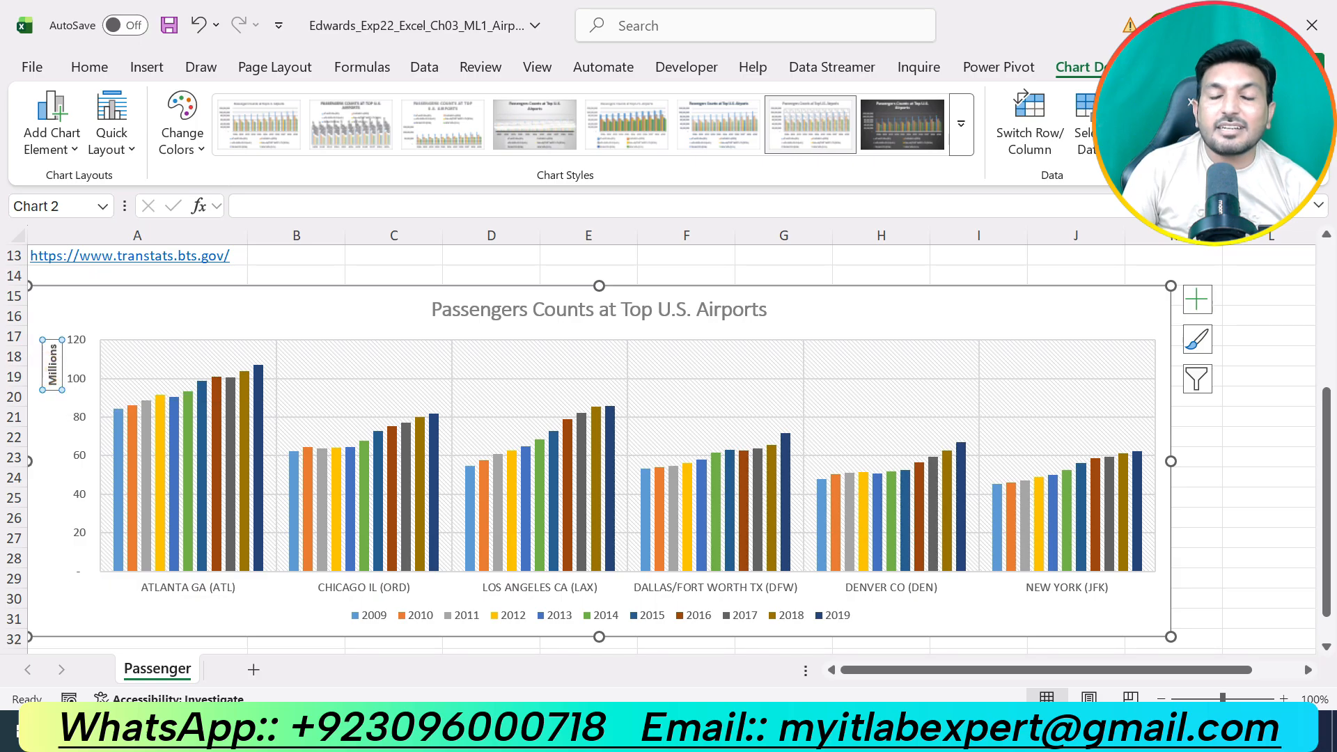
pyautogui.hotkey('alt', 'Tab')
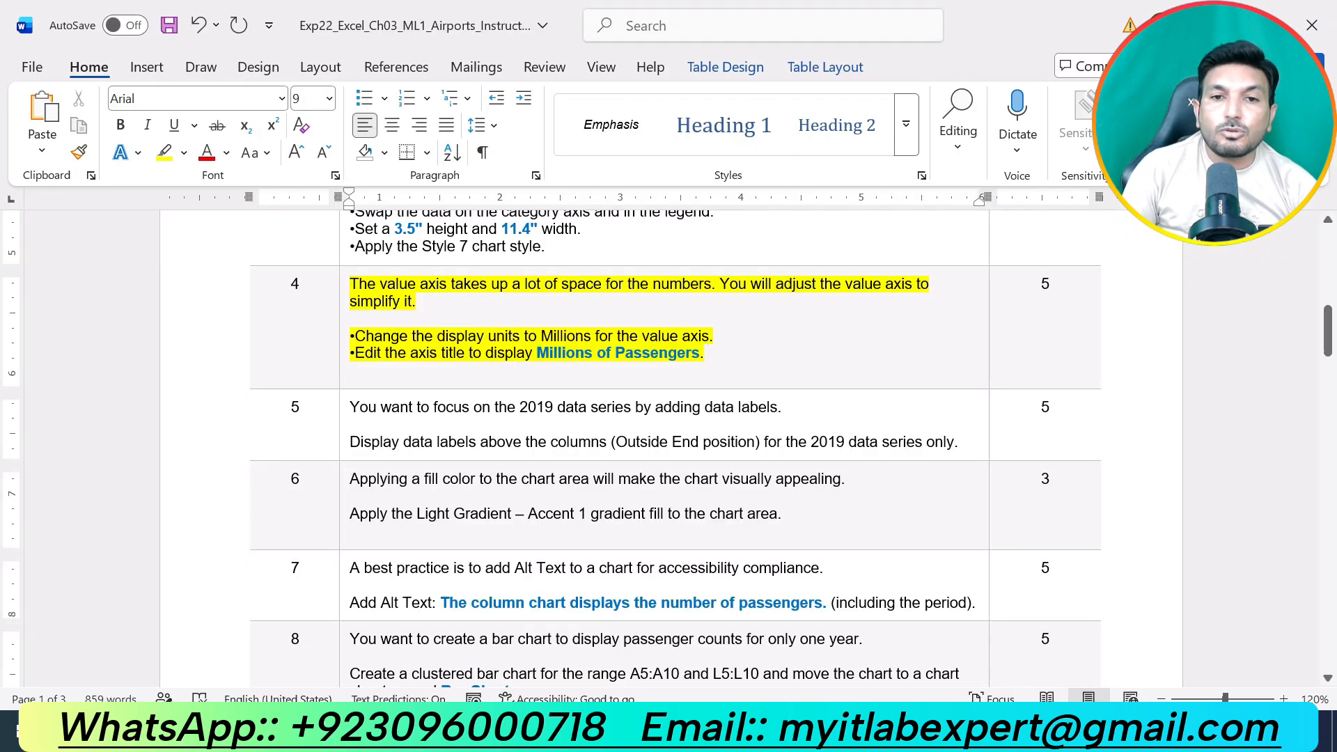
pyautogui.moveTo(537, 353); pyautogui.dragTo(700, 353)
pyautogui.hotkey('ctrl', 'c')
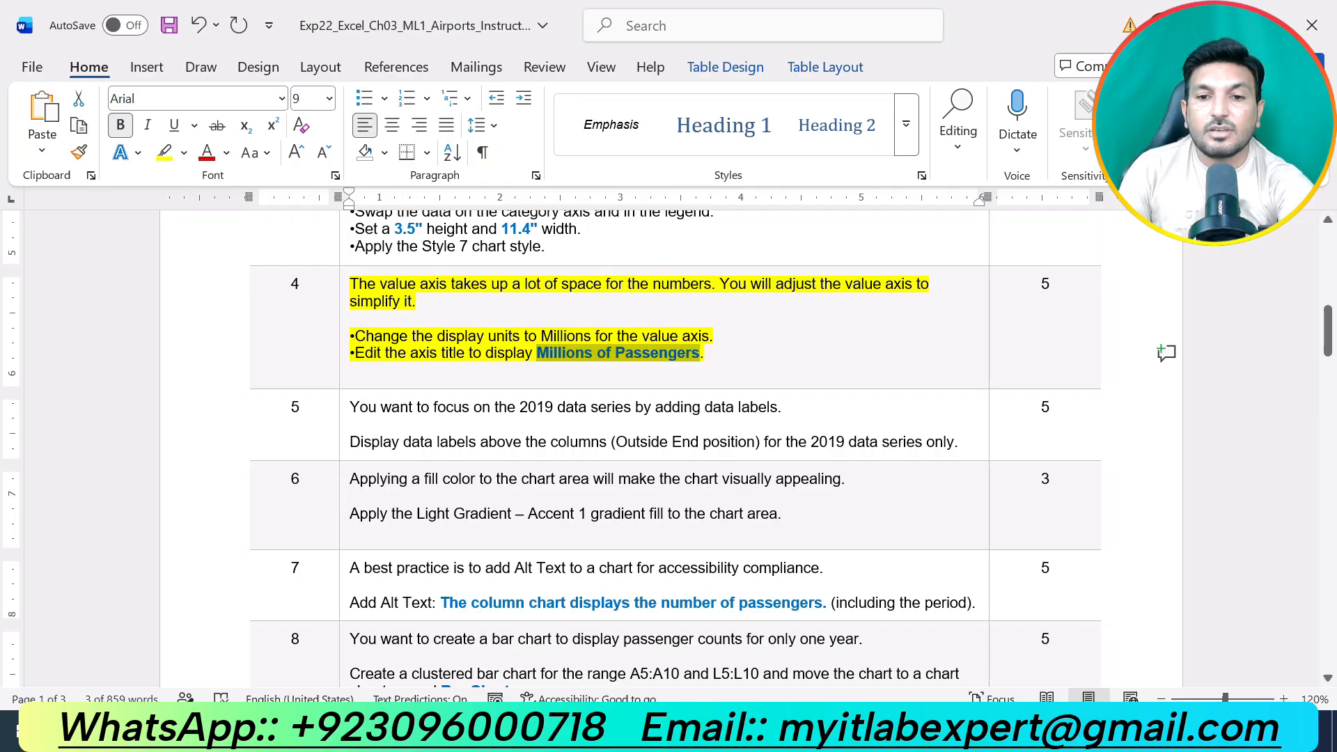
pyautogui.hotkey('alt', 'Tab')
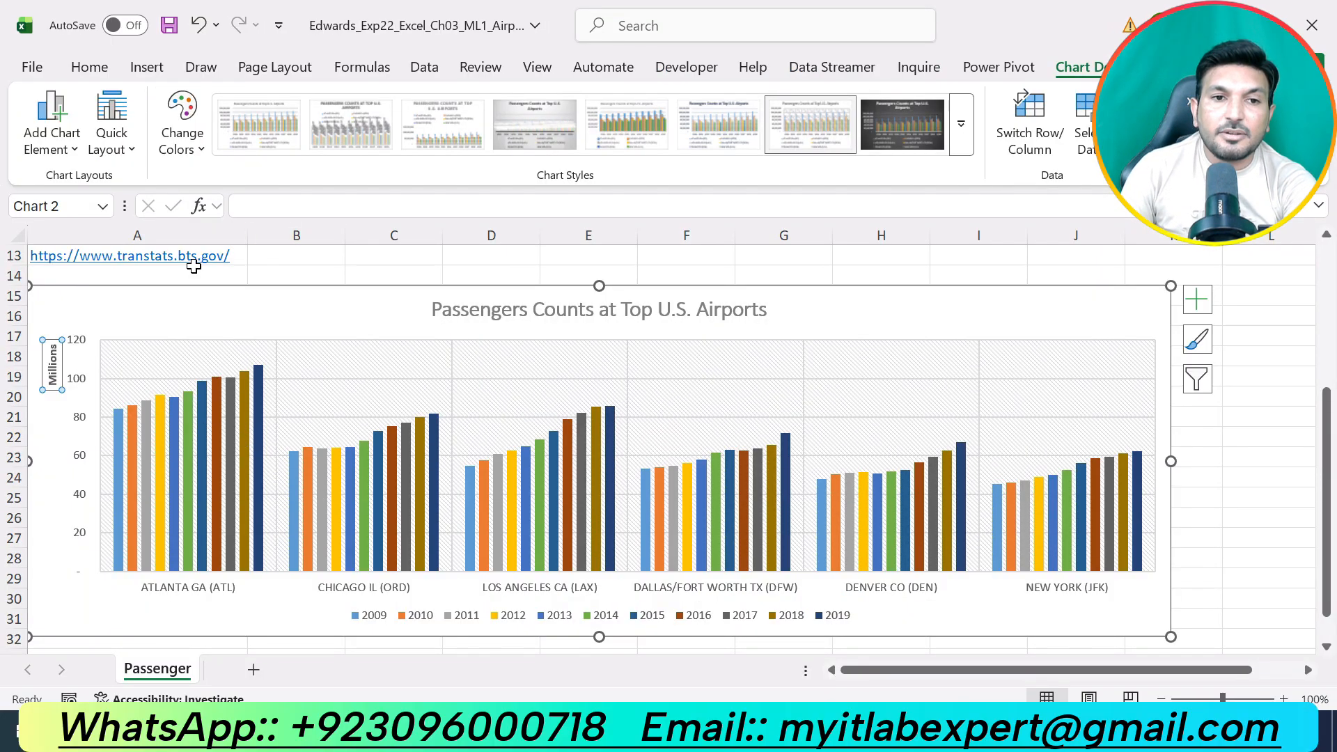
pyautogui.click(279, 207)
pyautogui.hotkey('ctrl', 'v')
pyautogui.press('Return')
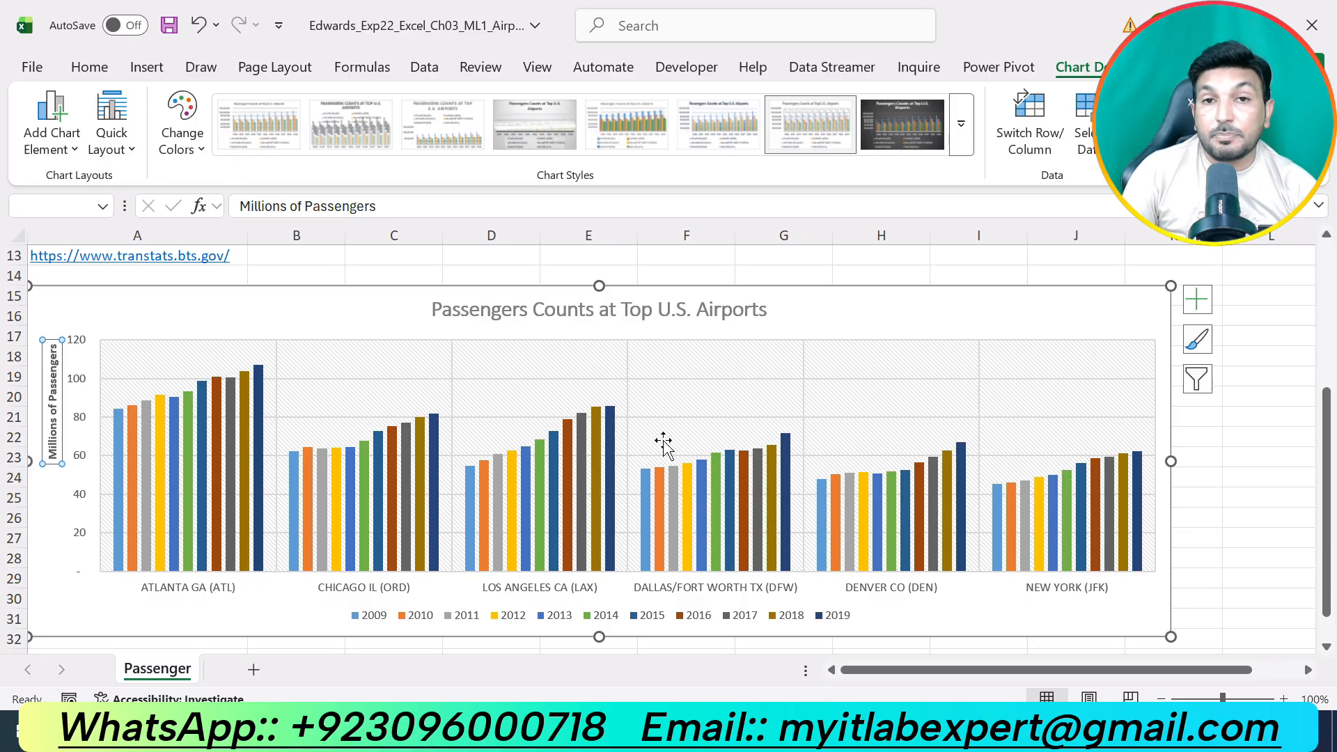
# Switch to the Word instructions, undo the highlight on step 4 and highlight the text of step 5 in yellow.
pyautogui.hotkey('alt', 'Tab')
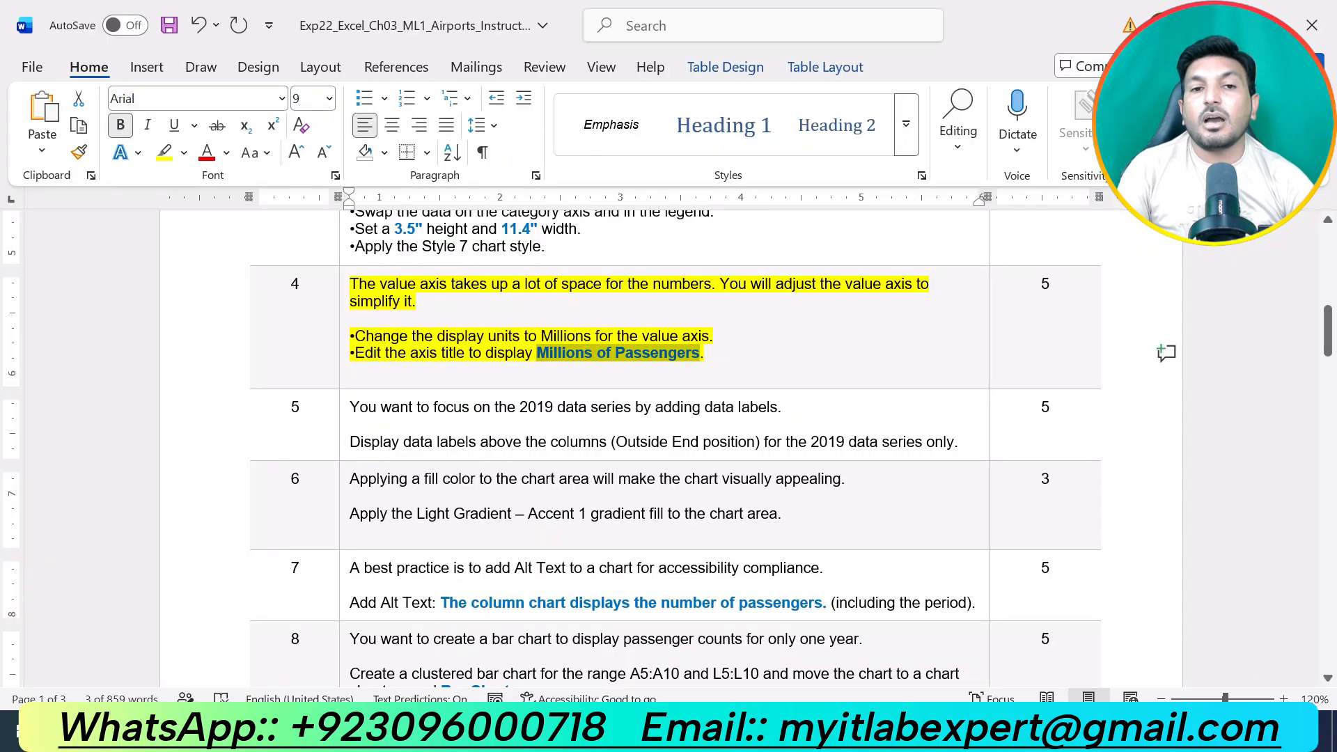
pyautogui.hotkey('ctrl', 'z')
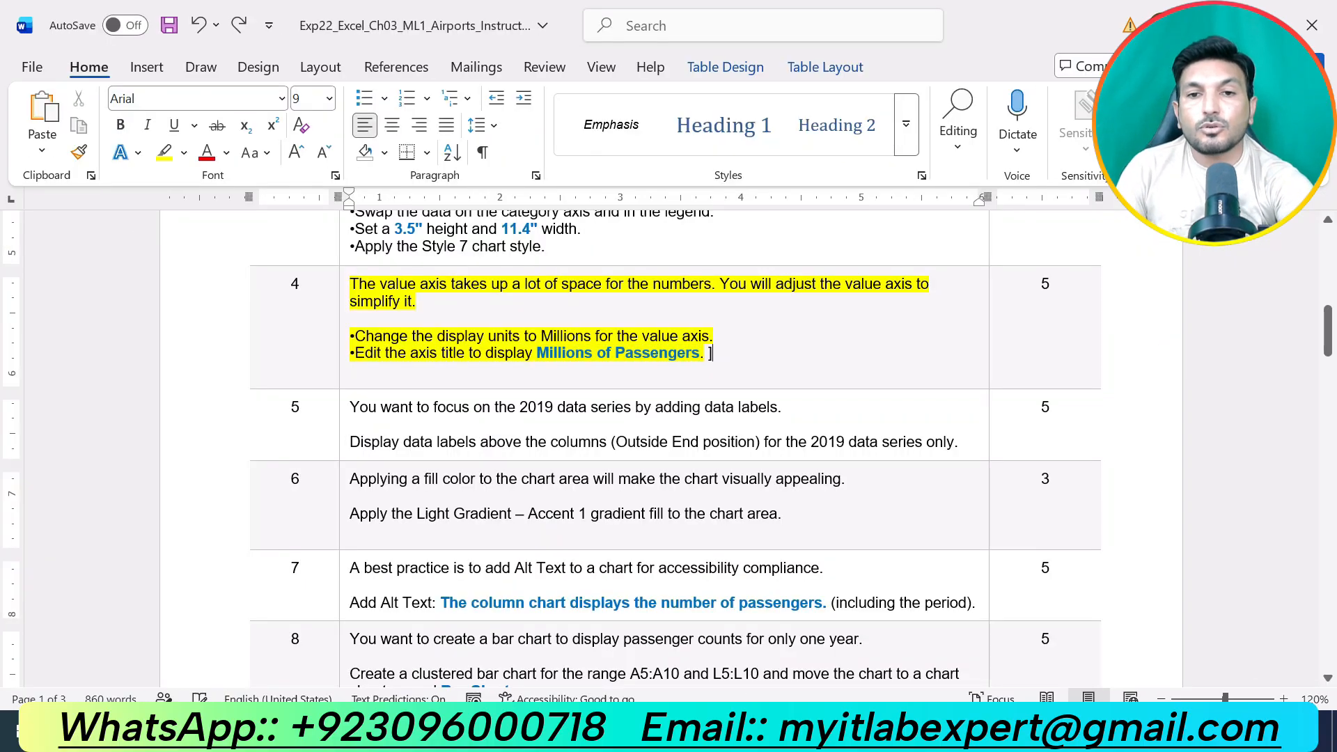
pyautogui.hotkey('ctrl', 'z')
pyautogui.hotkey('ctrl', 'z')
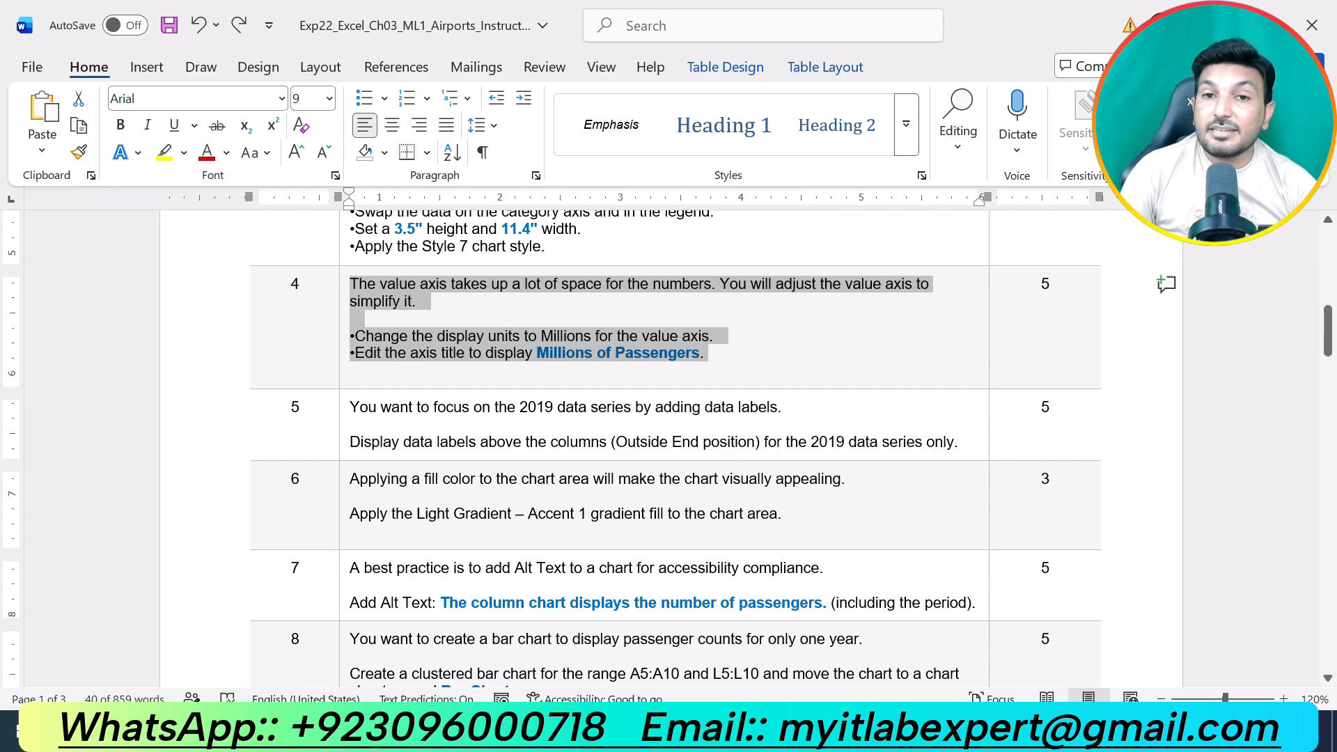
pyautogui.moveTo(959, 442); pyautogui.dragTo(351, 407)
pyautogui.click(443, 371)
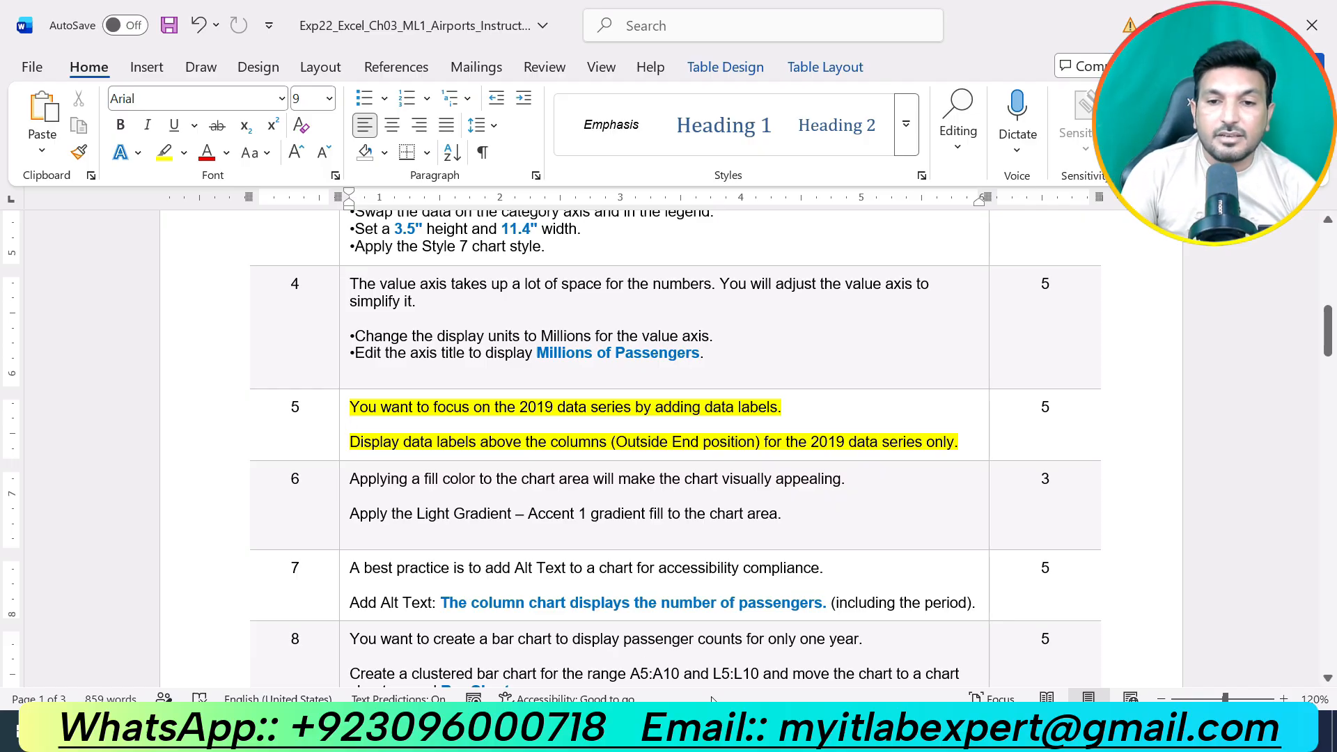
# Return to Excel and add data labels in the Outside End position to only the 2019 series of the column chart.
pyautogui.hotkey('alt', 'Tab')
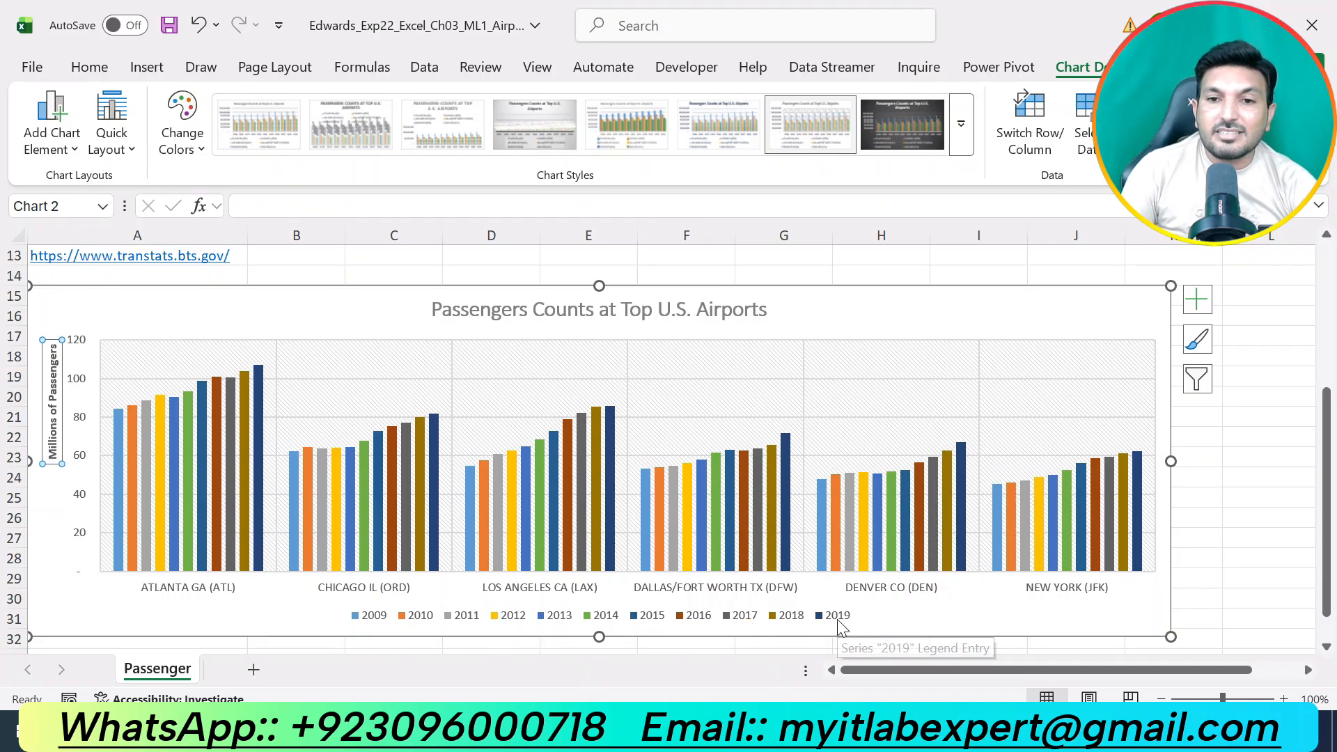
pyautogui.click(1138, 465)
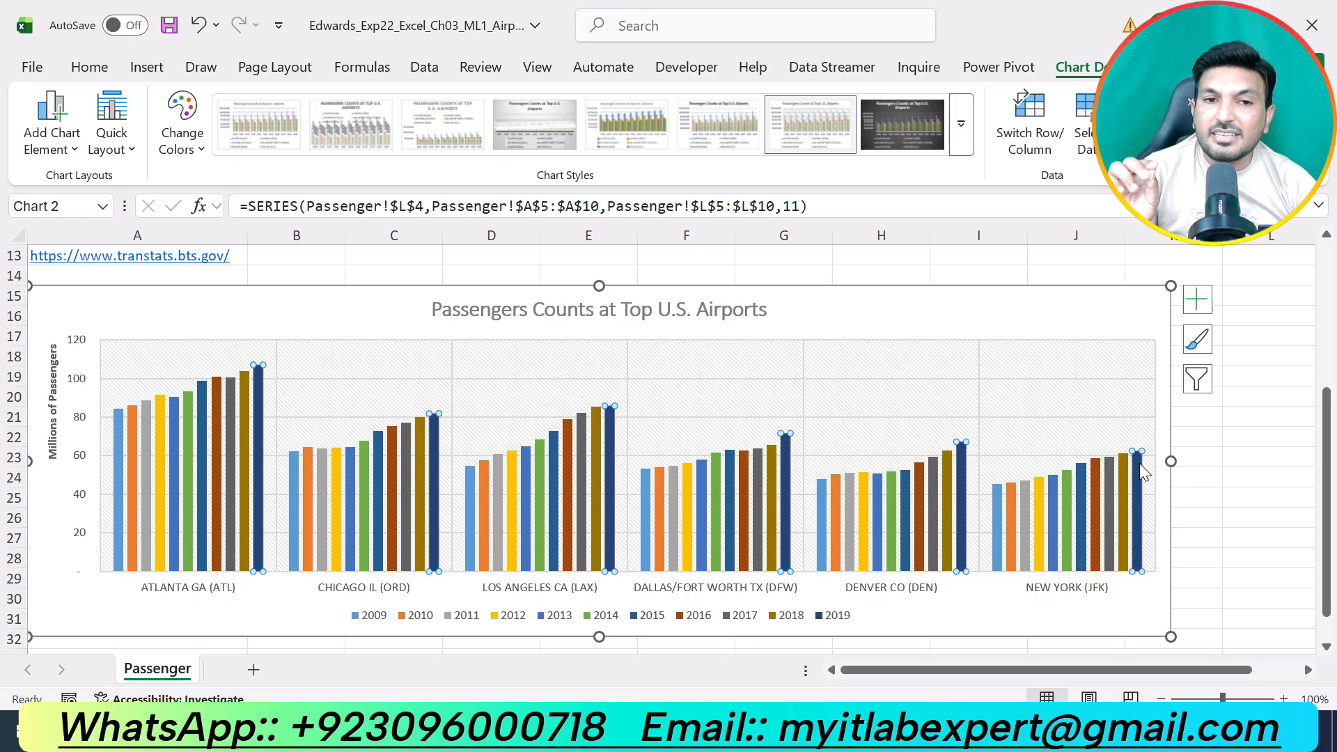
pyautogui.click(1207, 314)
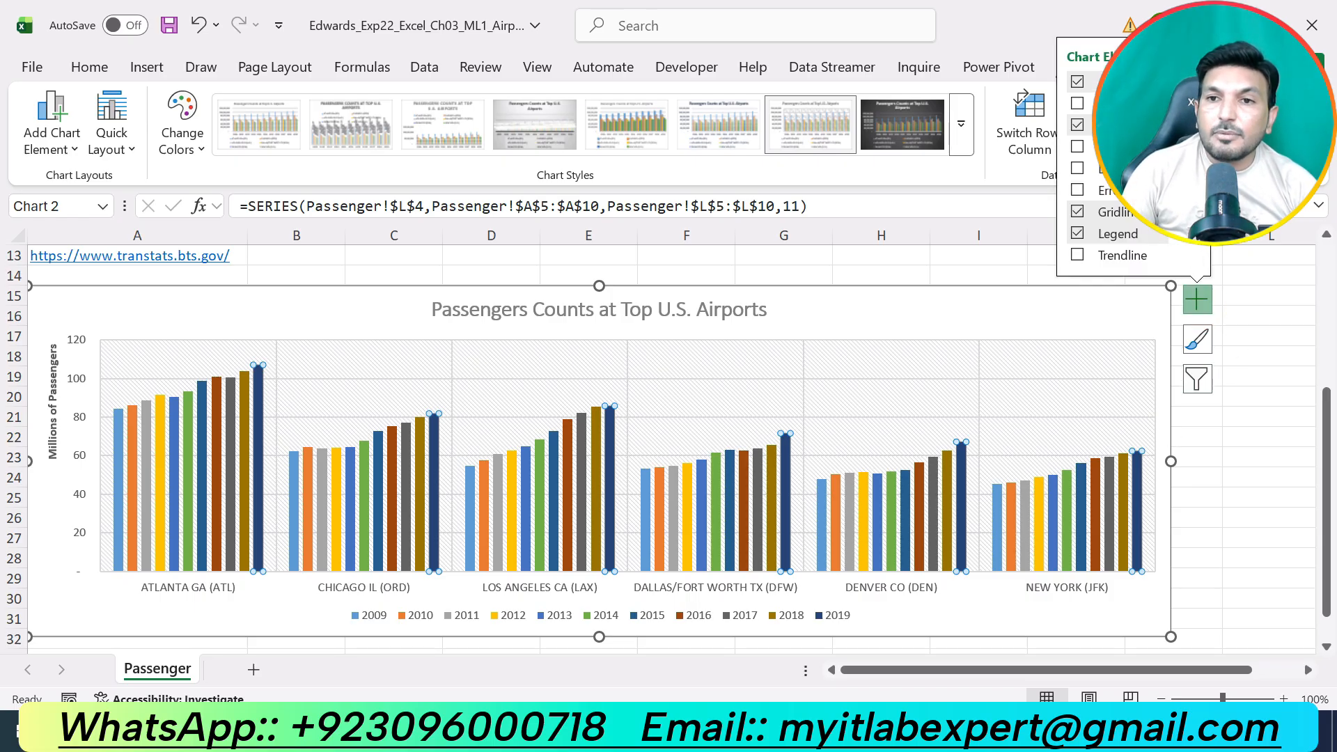
pyautogui.click(1198, 147)
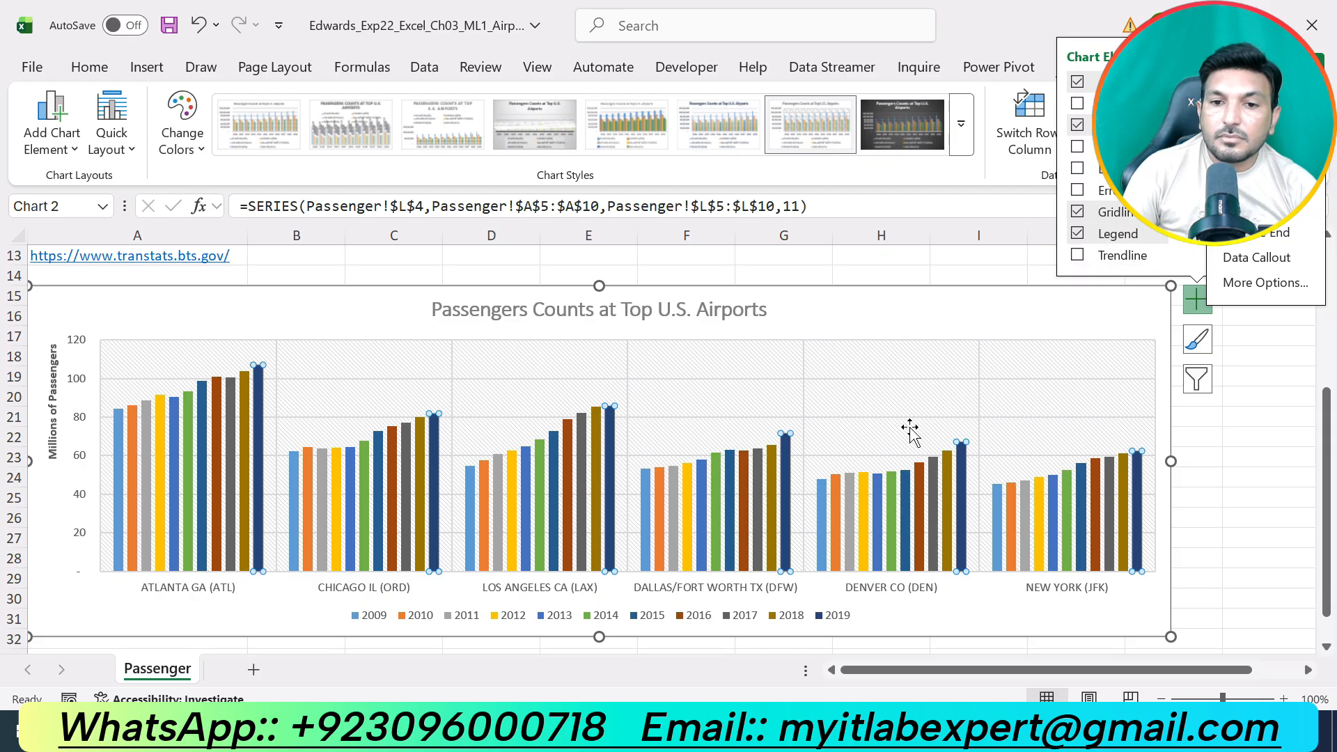
pyautogui.hotkey('alt', 'Tab')
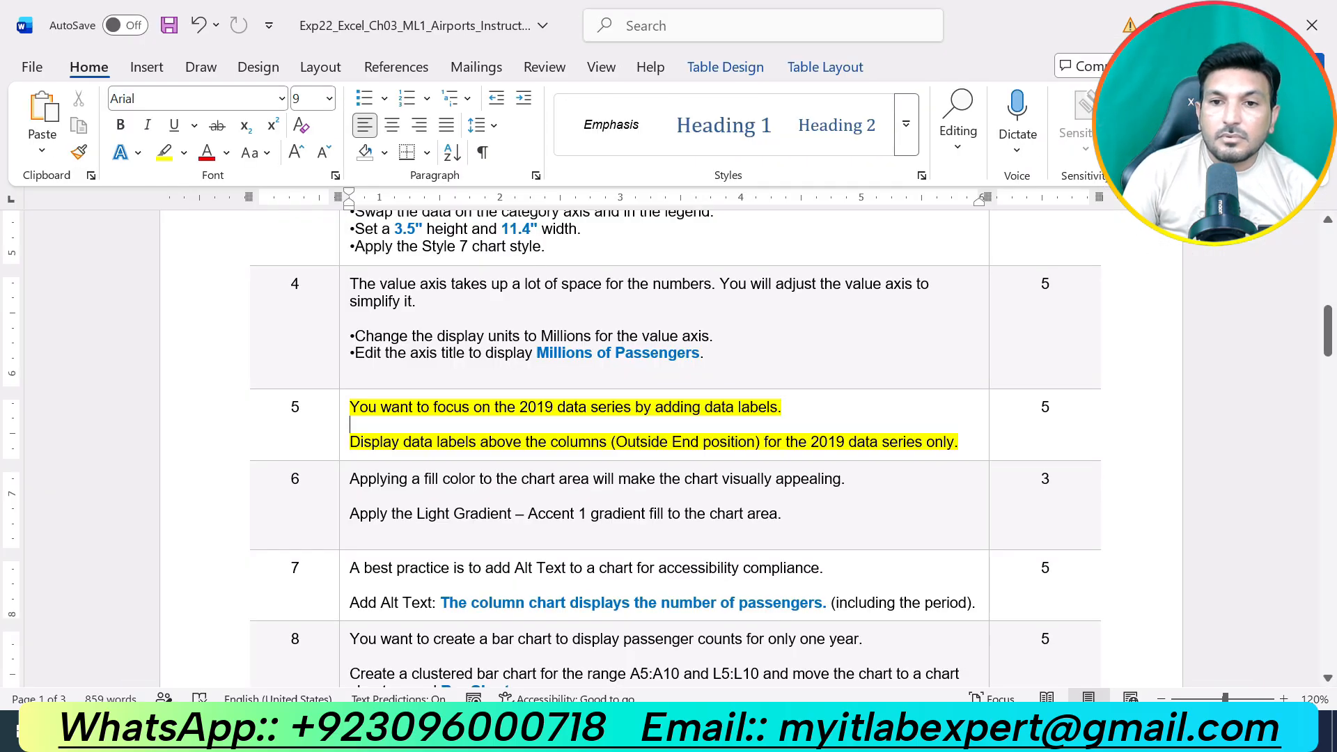
pyautogui.hotkey('alt', 'Tab')
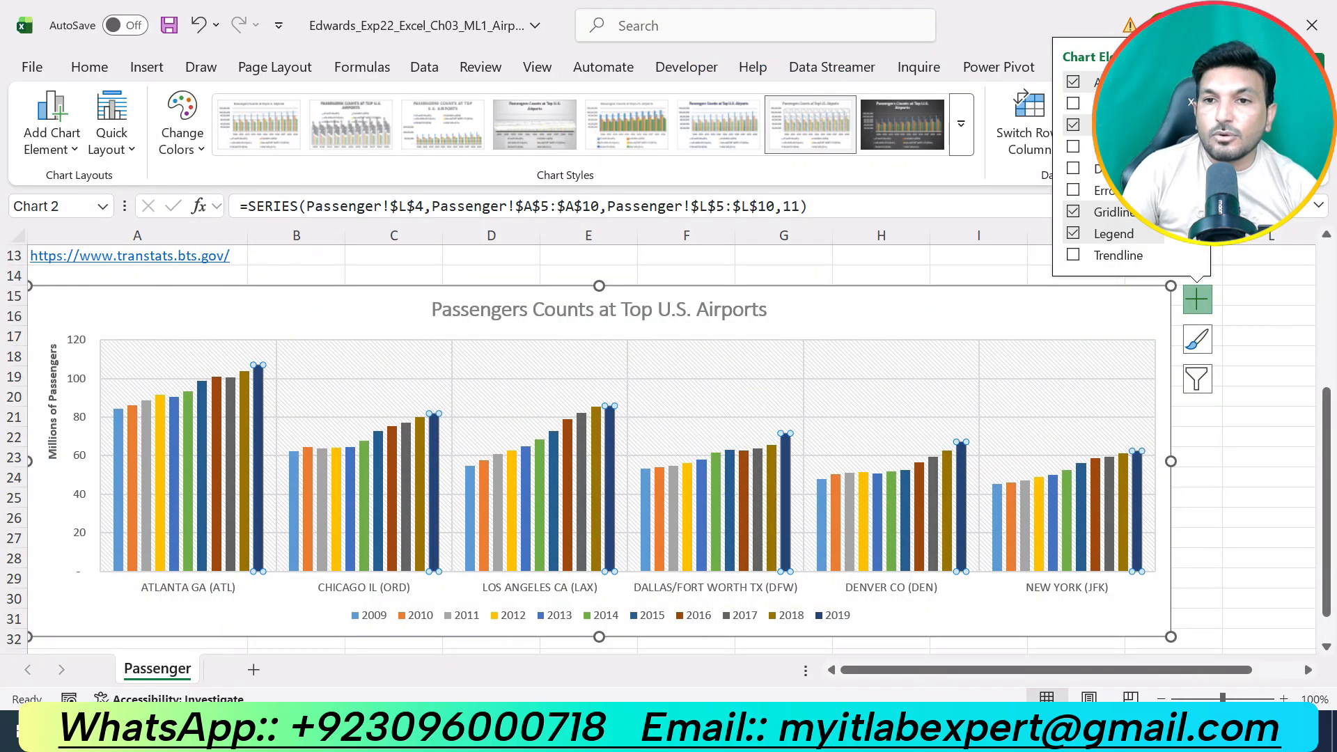
pyautogui.click(1197, 147)
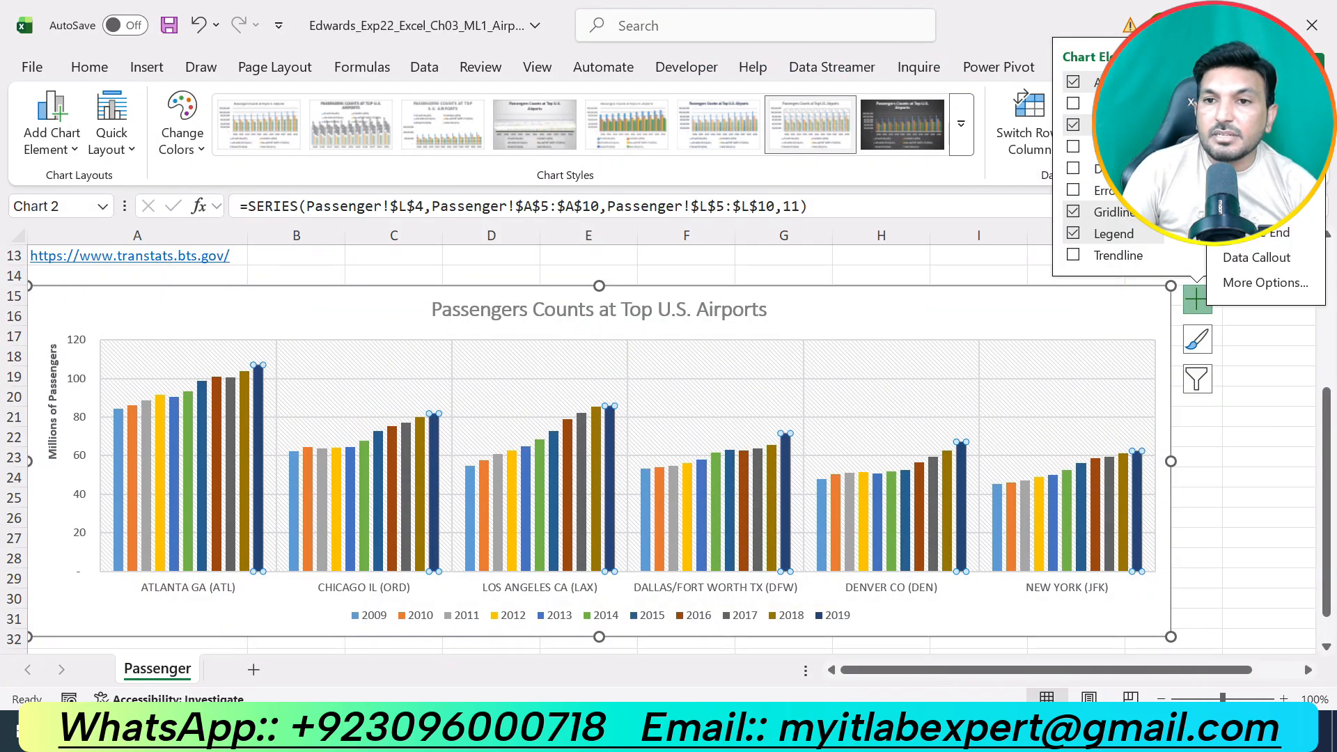
pyautogui.click(1250, 238)
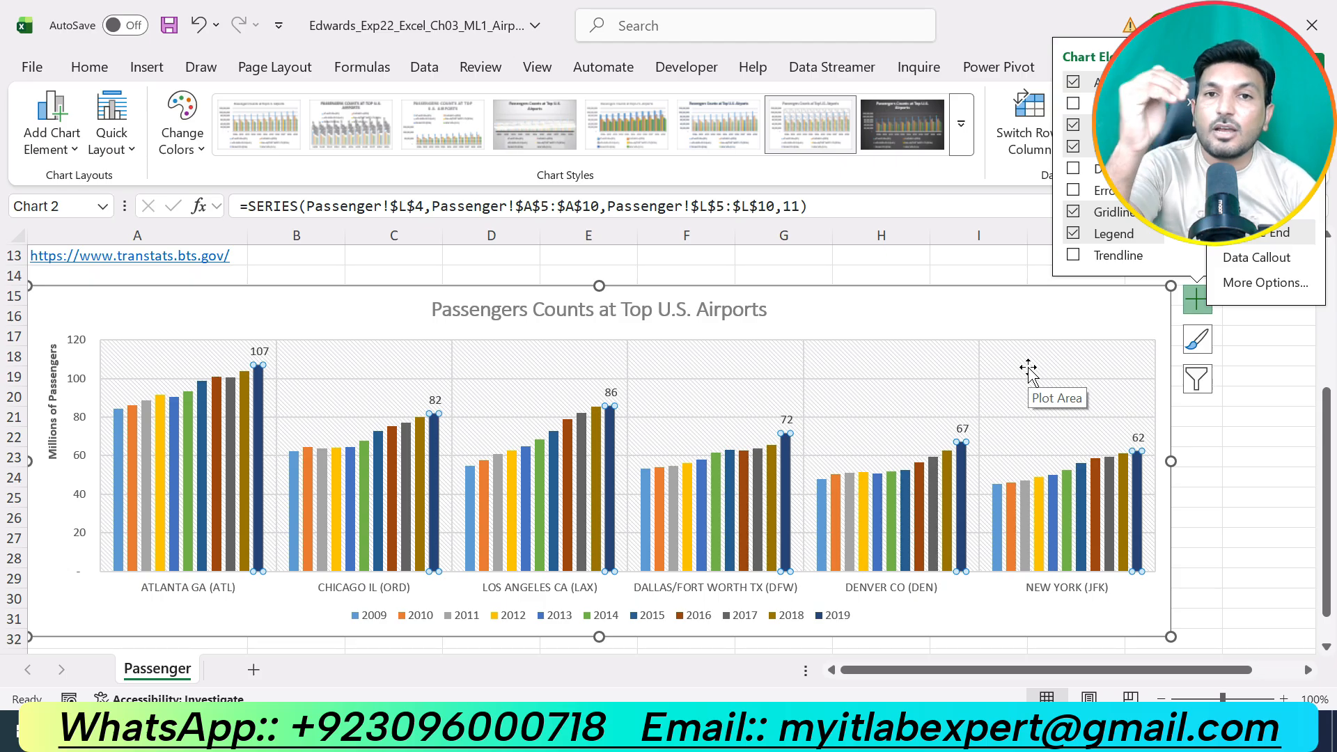
pyautogui.click(1022, 314)
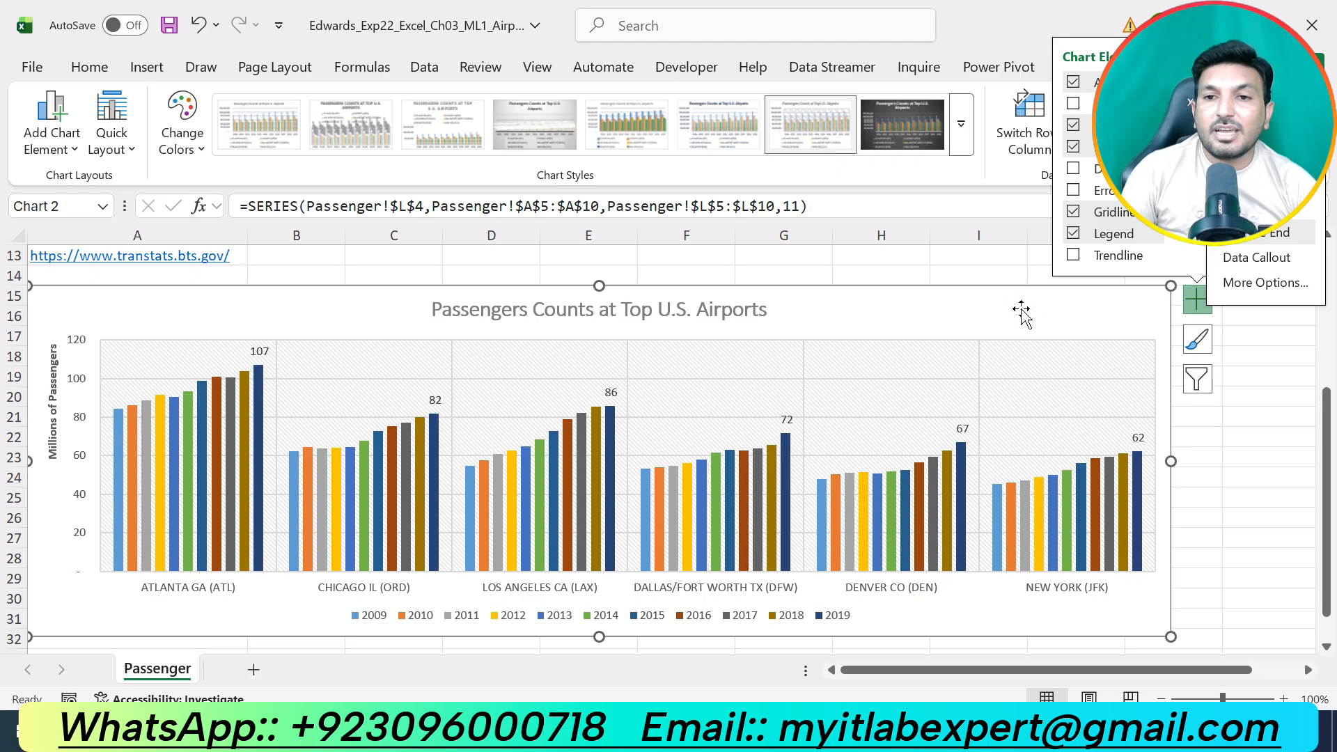
# In the Word instructions, undo the highlight on step 5, highlight the text of step 6 in yellow, and return to the Excel workbook.
pyautogui.click(704, 730)
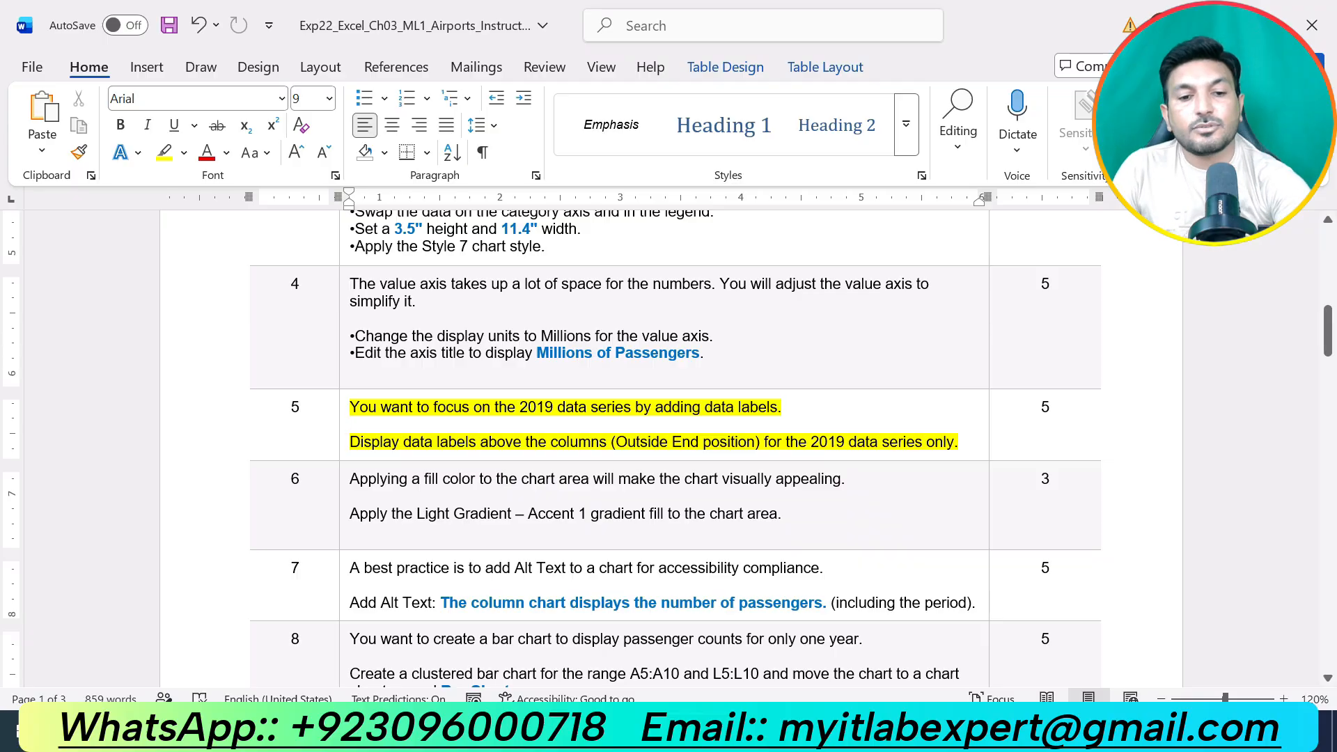
pyautogui.hotkey('ctrl', 'z')
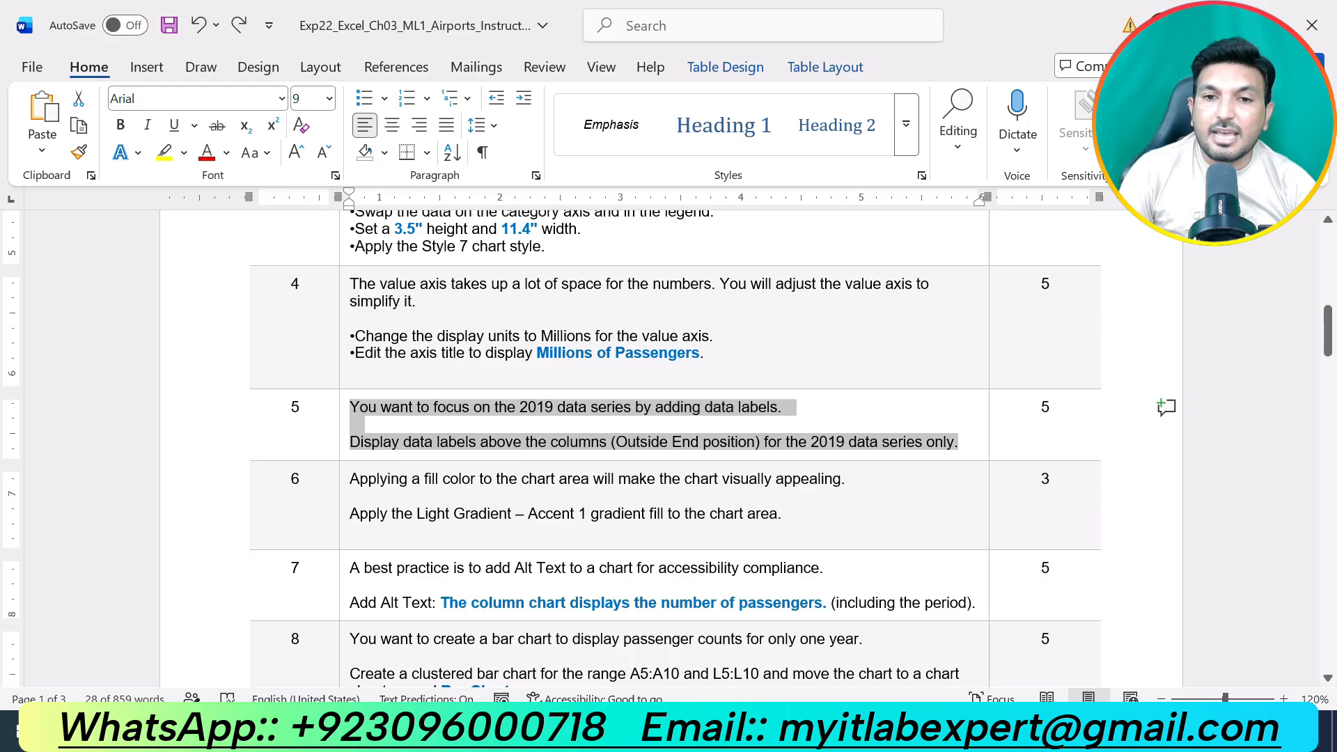
pyautogui.moveTo(794, 515); pyautogui.dragTo(454, 467)
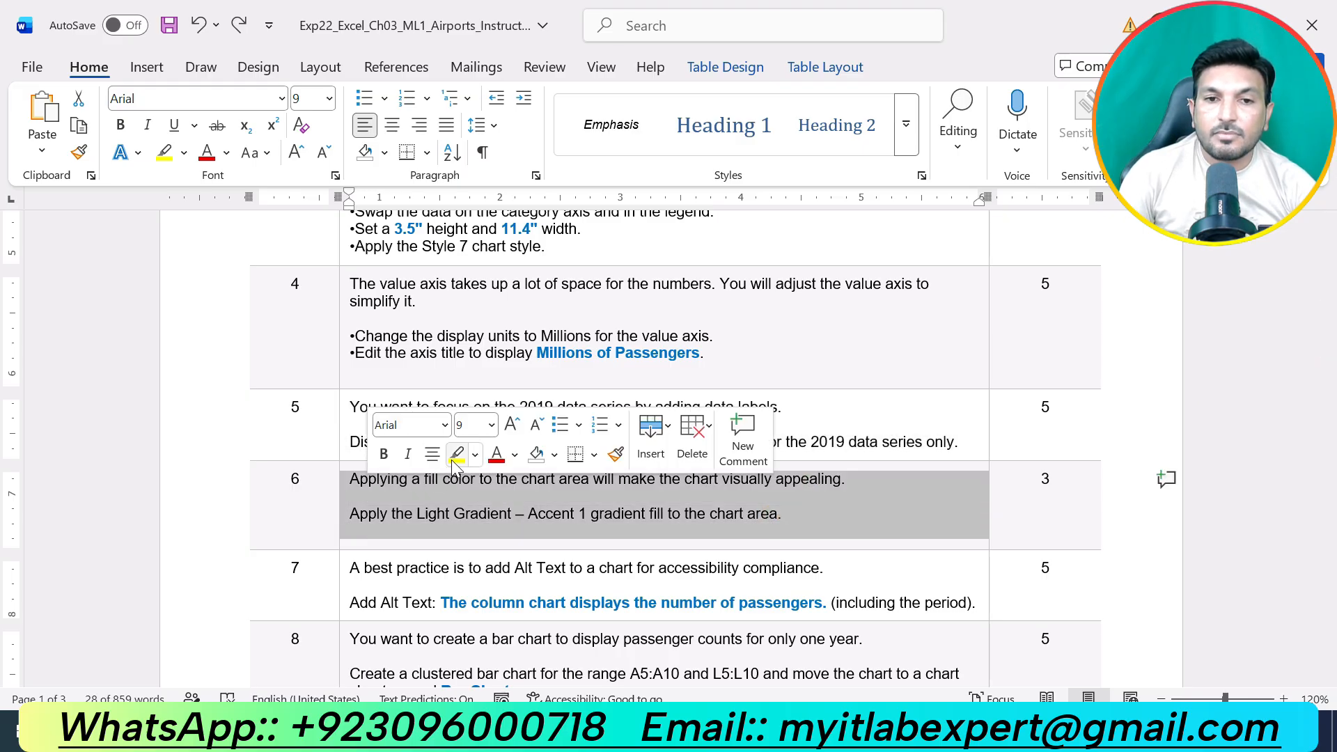
pyautogui.click(455, 457)
pyautogui.press('Right')
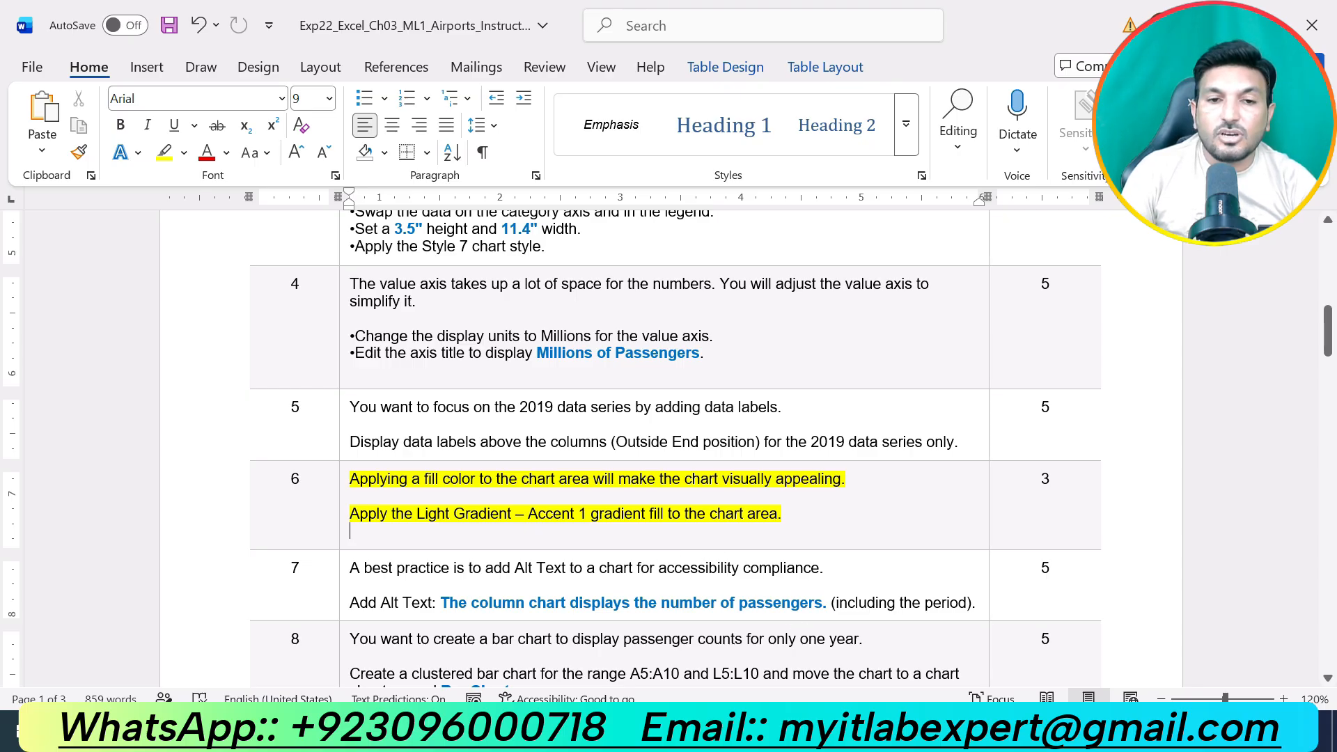
pyautogui.hotkey('alt', 'Tab')
pyautogui.click(906, 374)
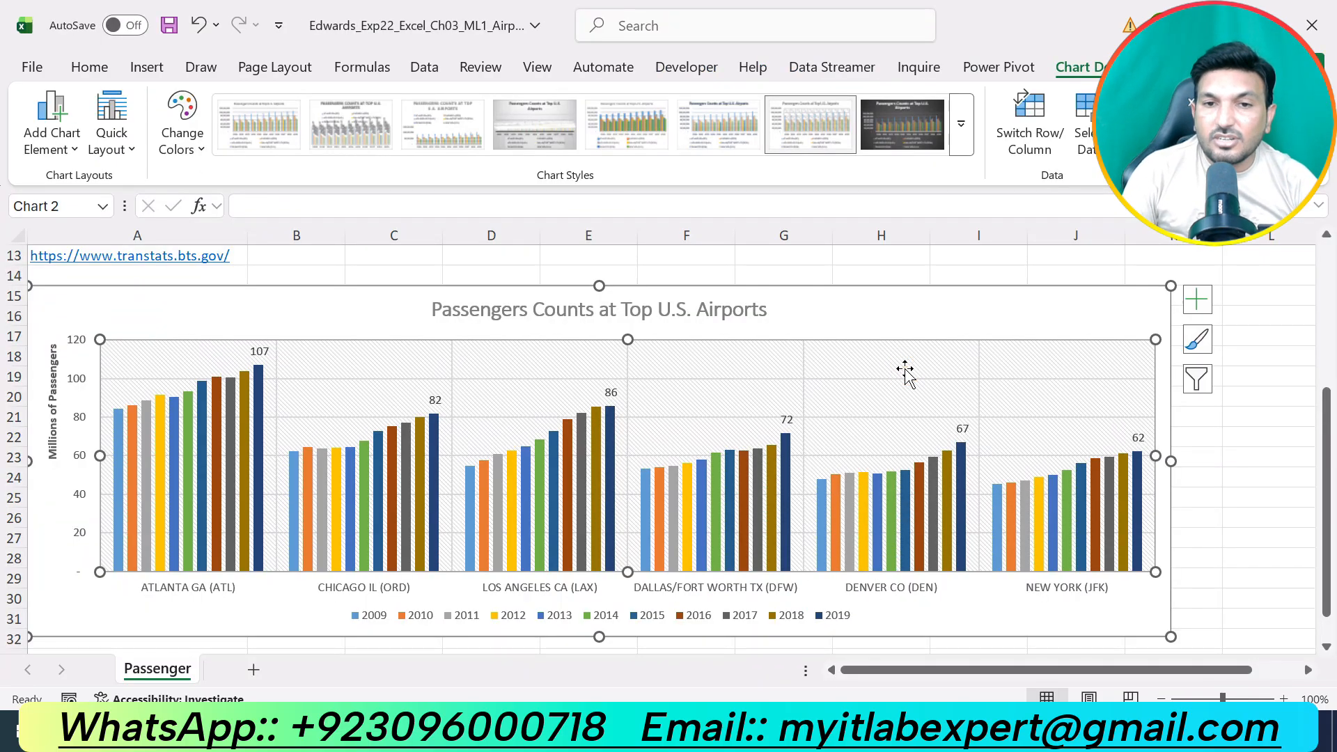
pyautogui.rightClick(905, 369)
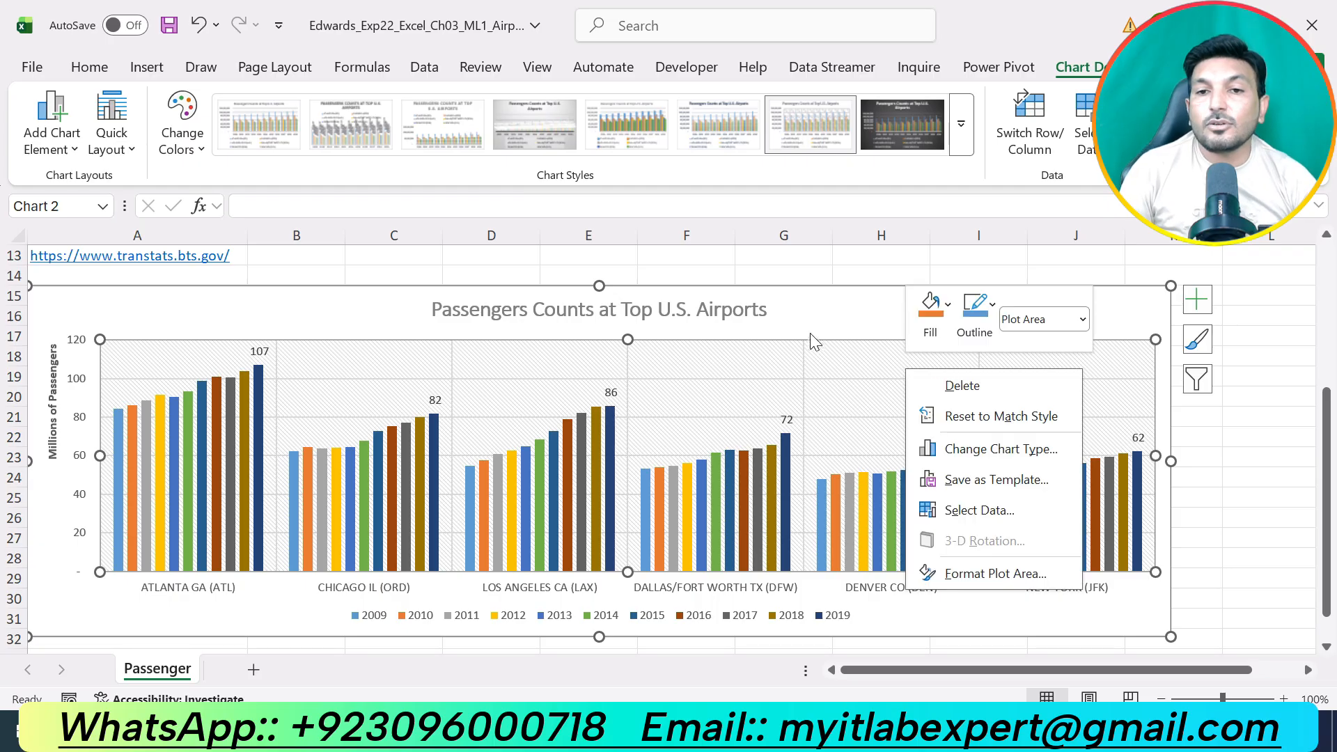
pyautogui.press('Escape')
# Apply the Light Gradient - Accent 1 preset gradient fill to the chart area of the column chart.
pyautogui.click(851, 319)
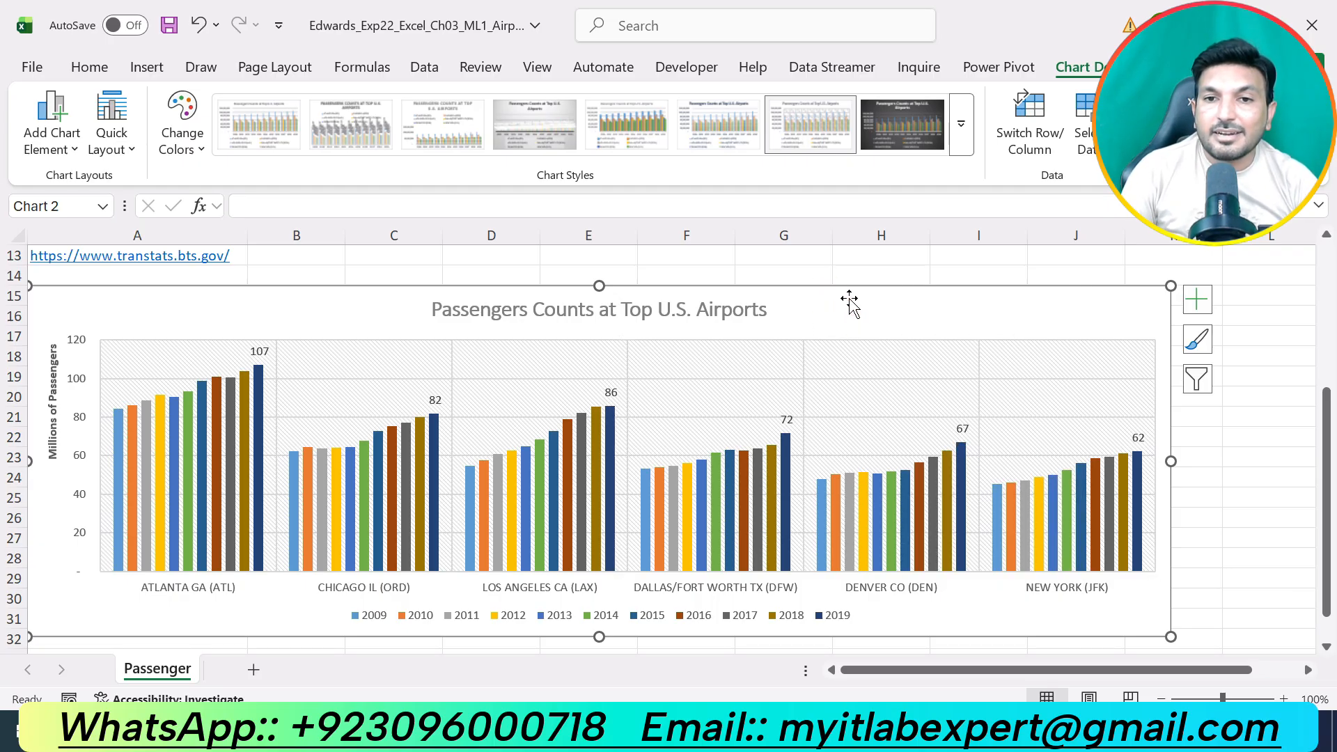
pyautogui.rightClick(851, 319)
pyautogui.scroll(-1, 940, 588)
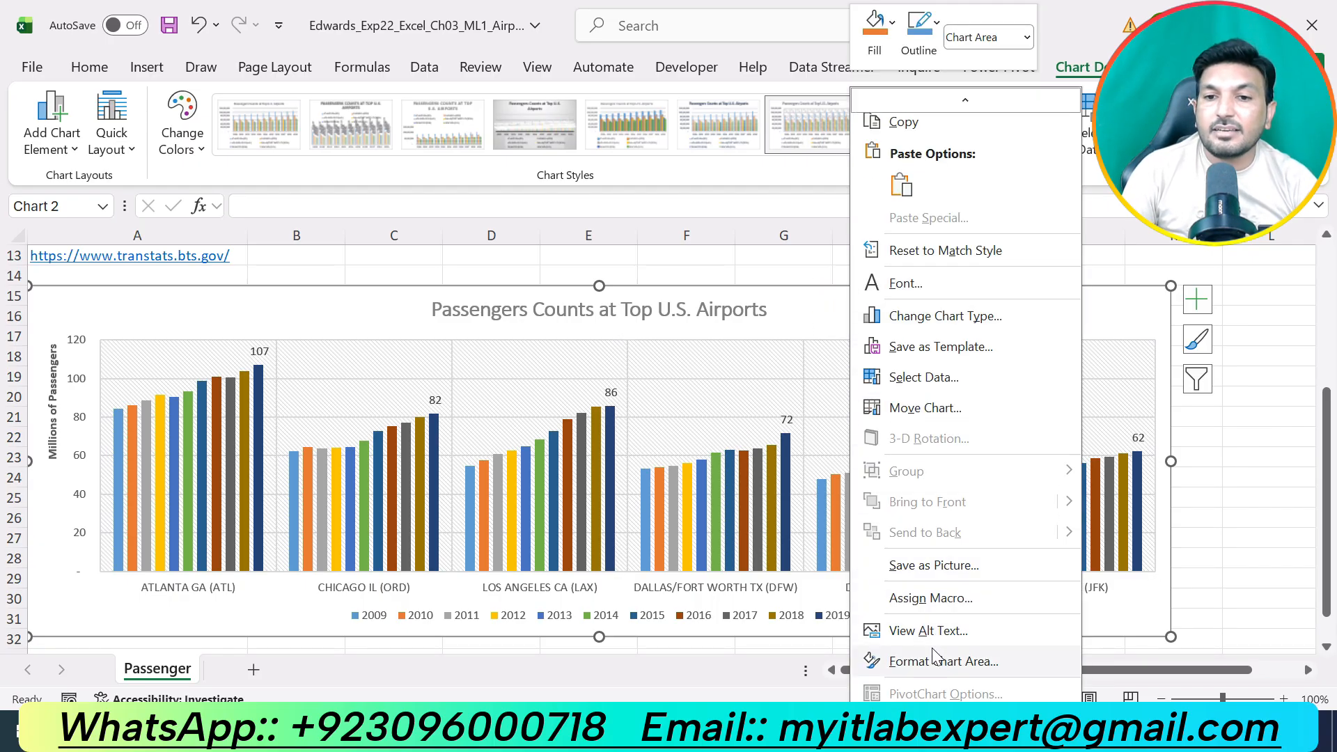
pyautogui.click(929, 658)
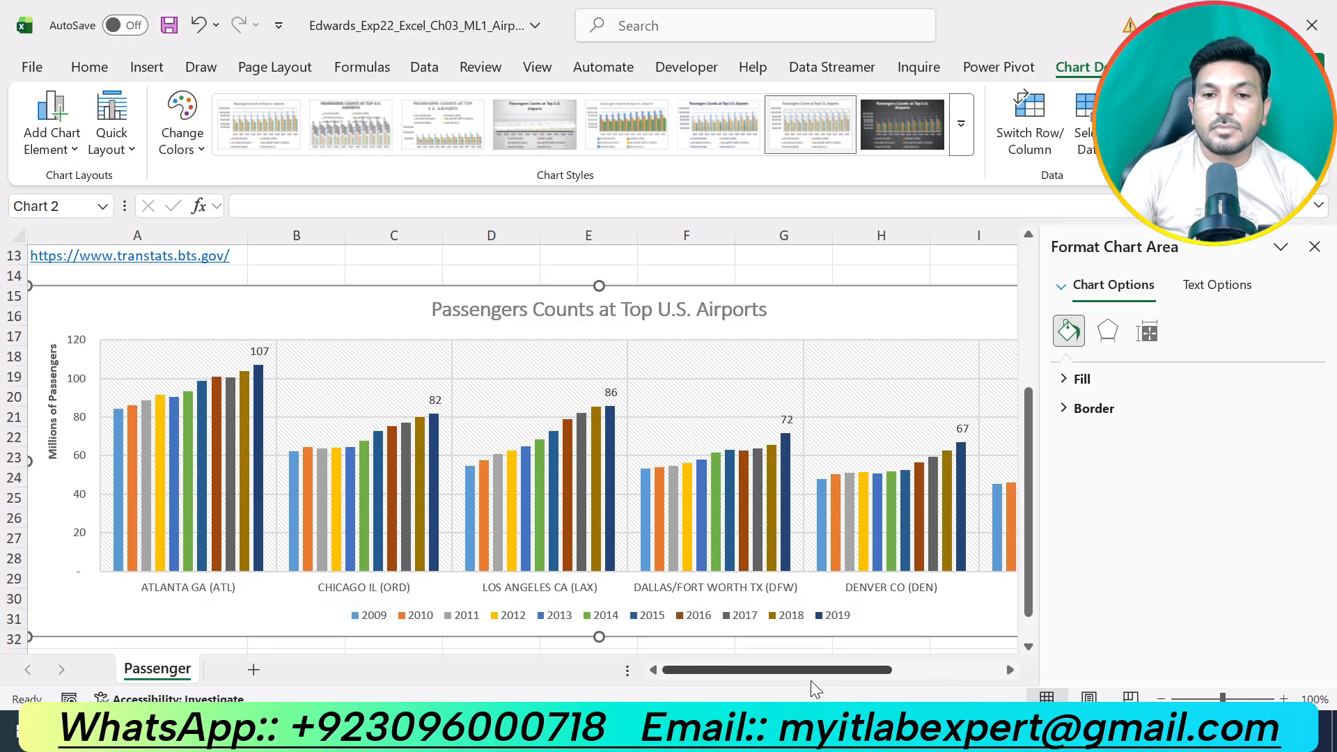
pyautogui.click(738, 732)
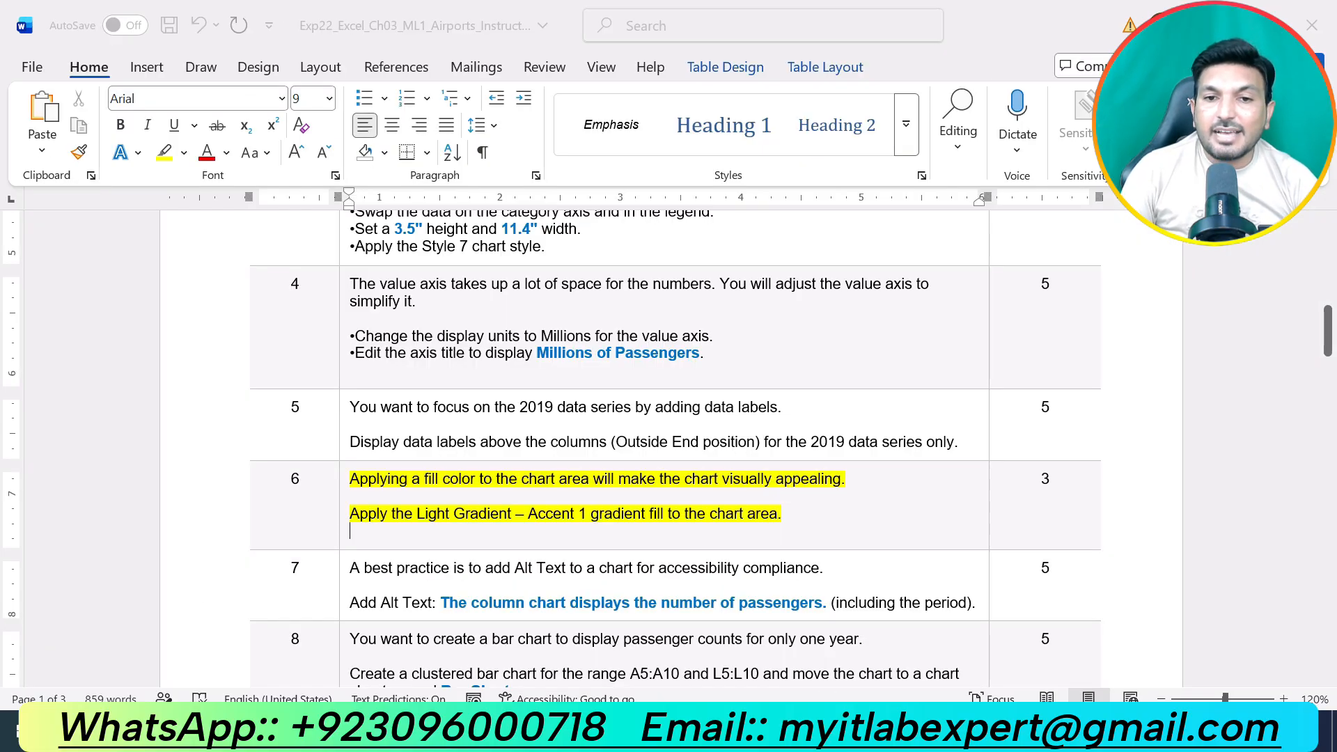
pyautogui.hotkey('alt', 'Tab')
pyautogui.click(1066, 382)
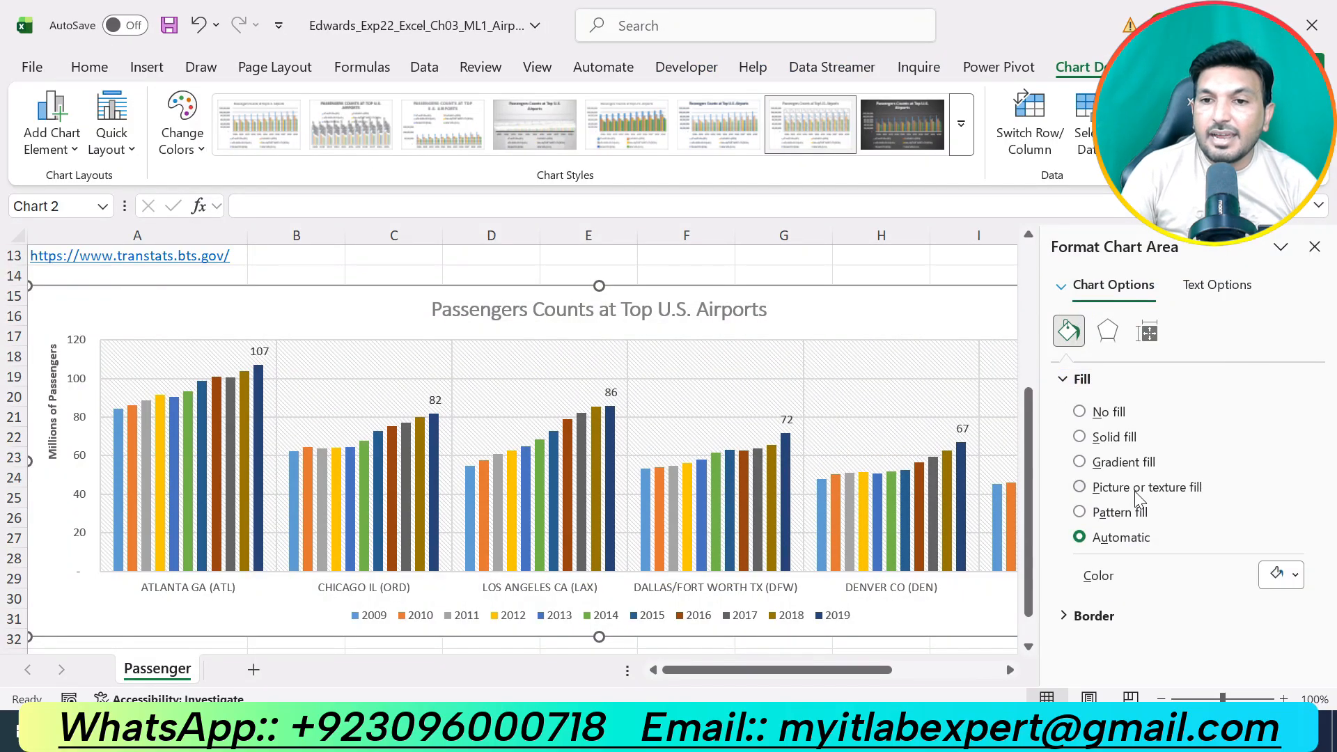
pyautogui.click(1127, 462)
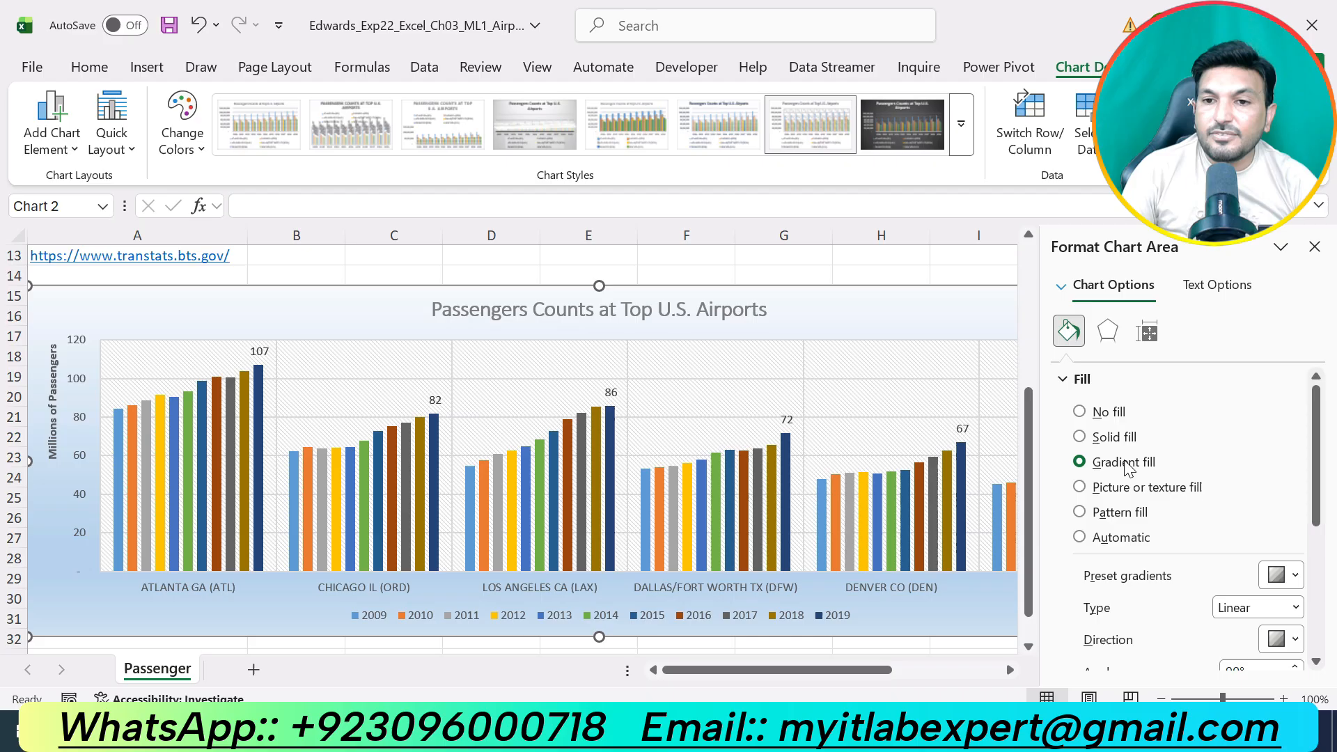
pyautogui.click(1285, 575)
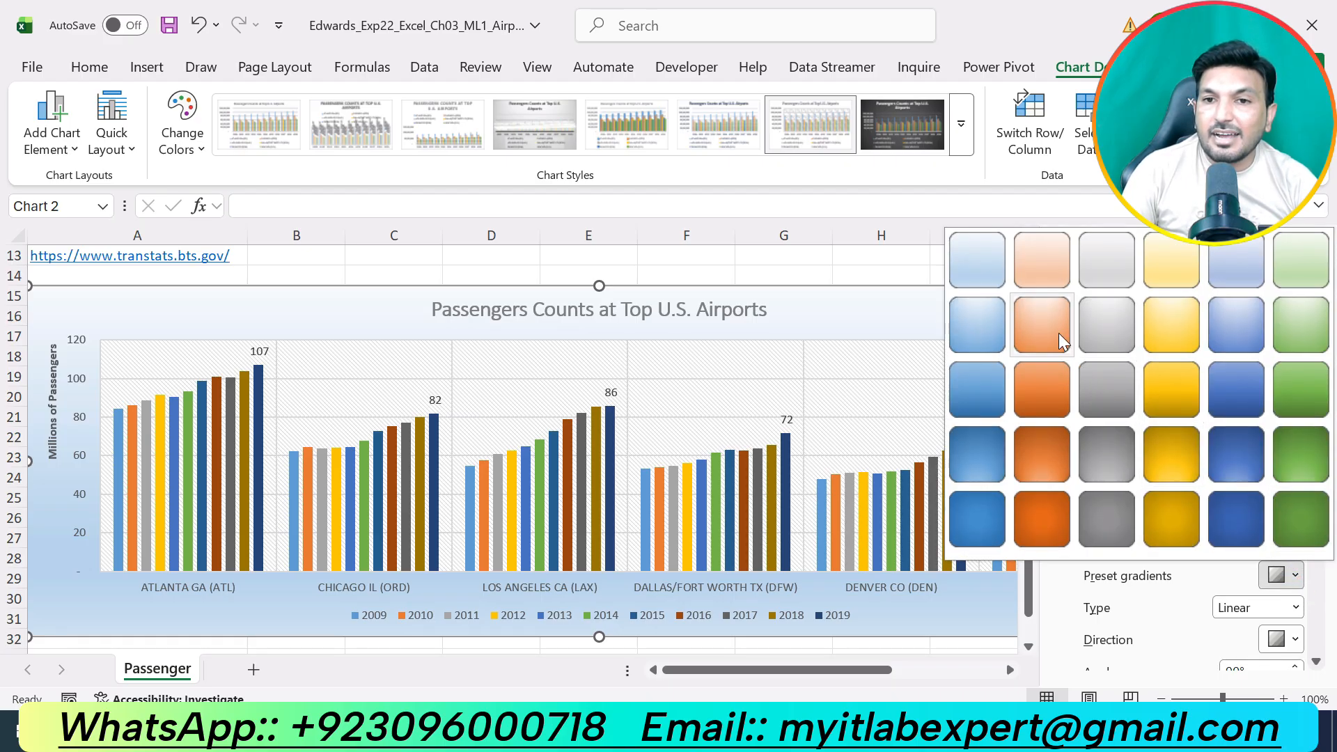
pyautogui.click(979, 269)
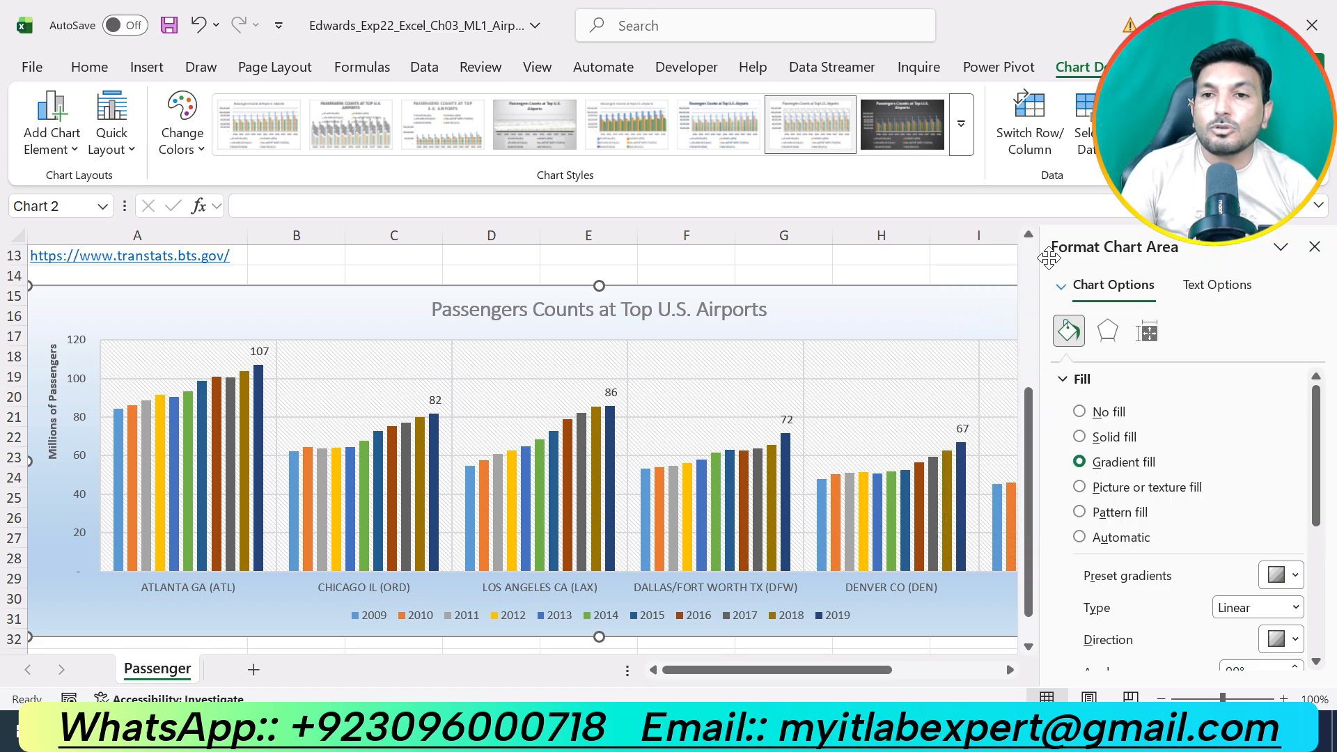
pyautogui.click(1318, 254)
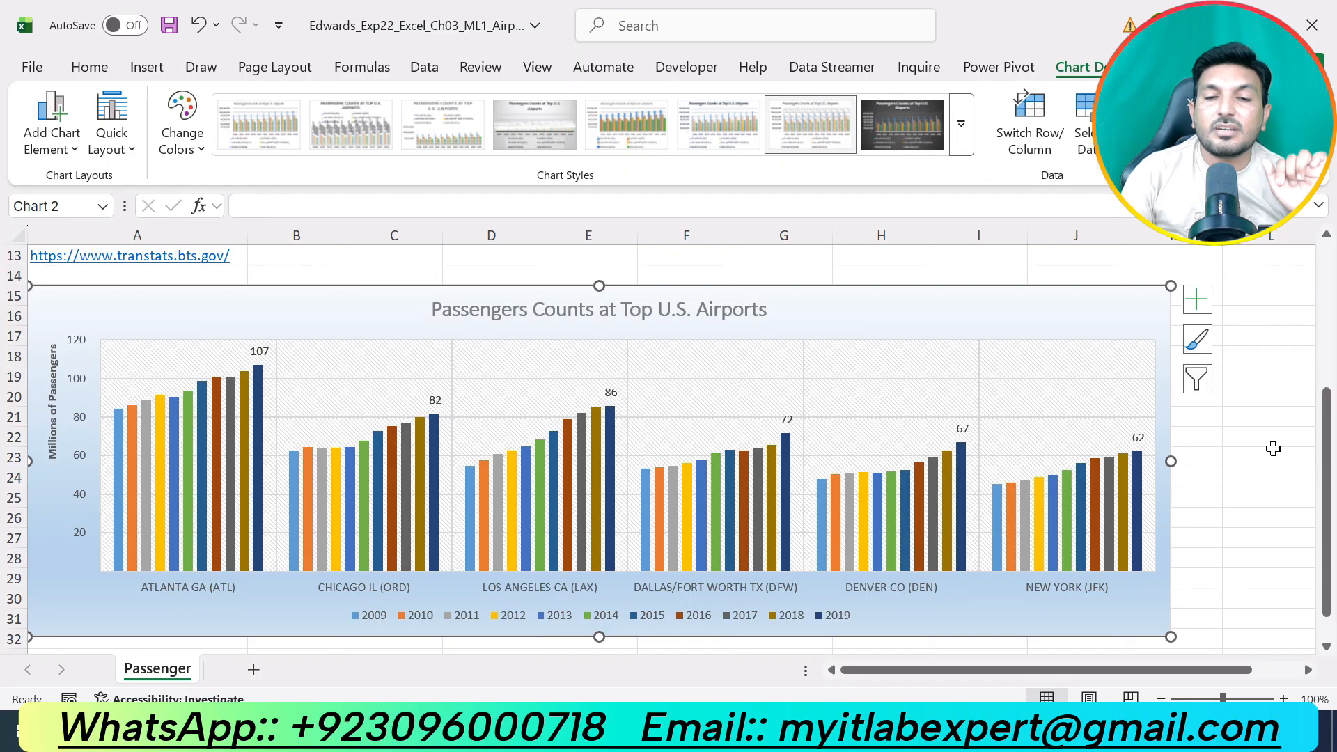
# Switch to the Word instructions, undo the highlight on step 6 and highlight the text of step 7 in yellow.
pyautogui.hotkey('alt', 'Tab')
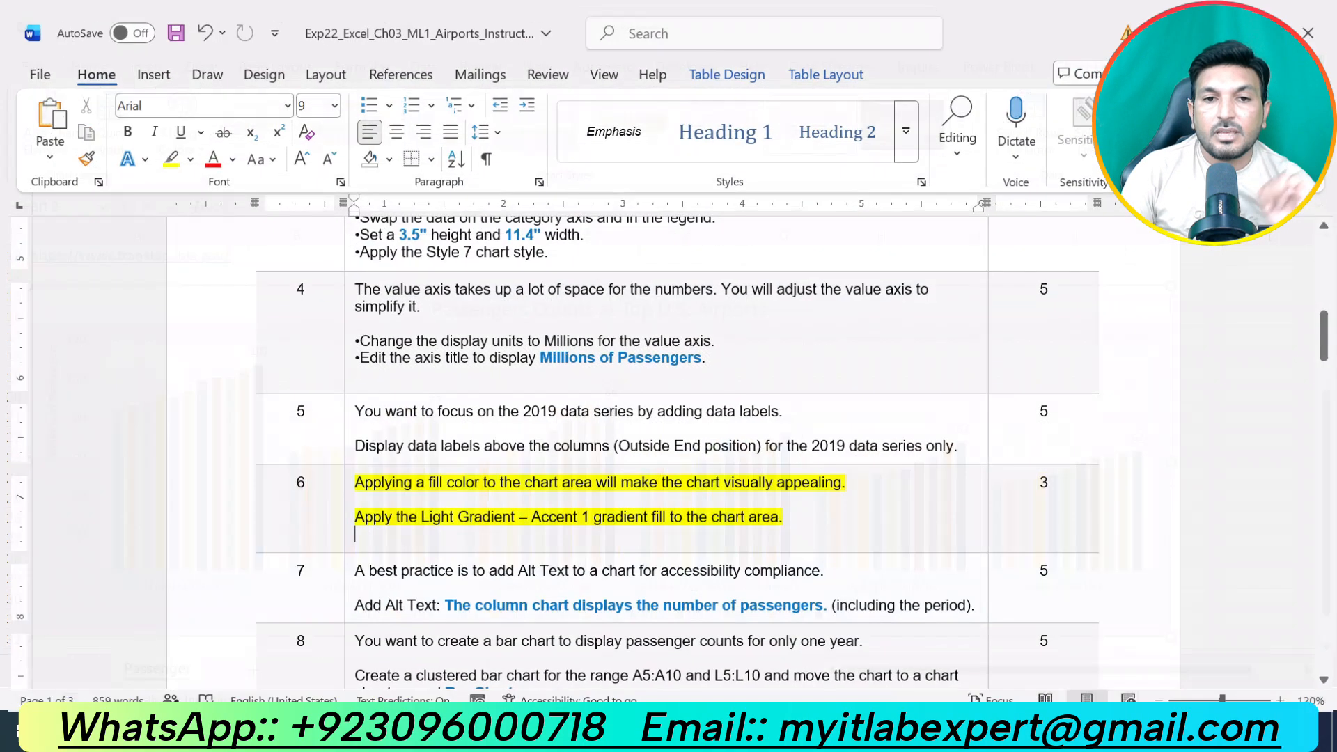
pyautogui.hotkey('ctrl', 'z')
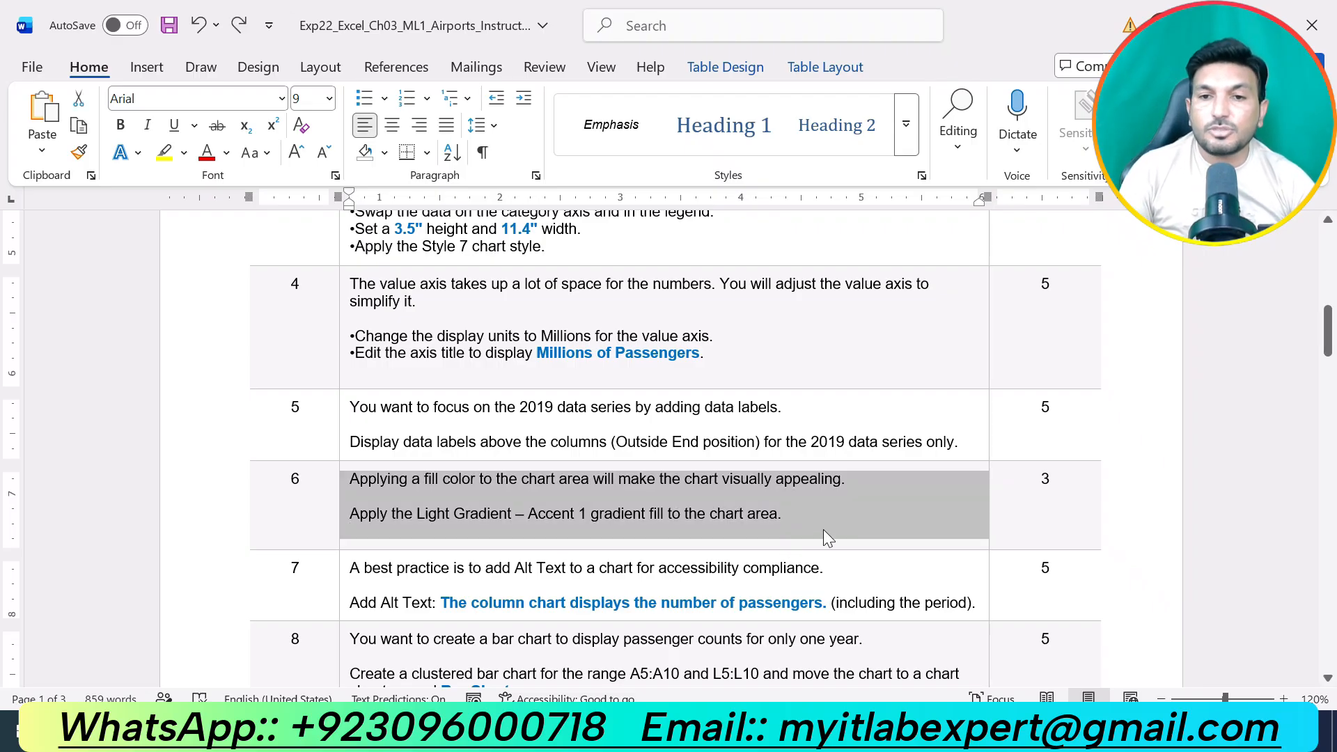
pyautogui.click(975, 603)
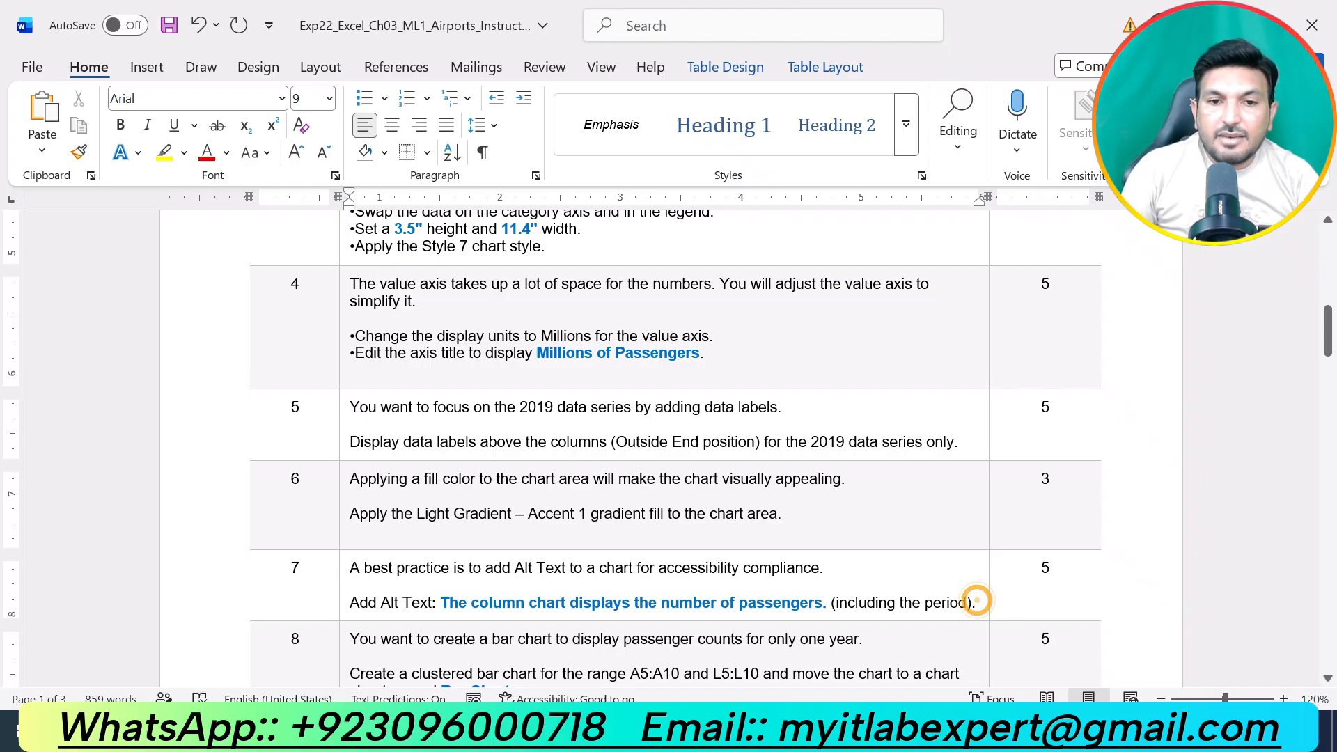
pyautogui.moveTo(976, 603); pyautogui.dragTo(348, 568)
pyautogui.scroll(-4, 928, 451)
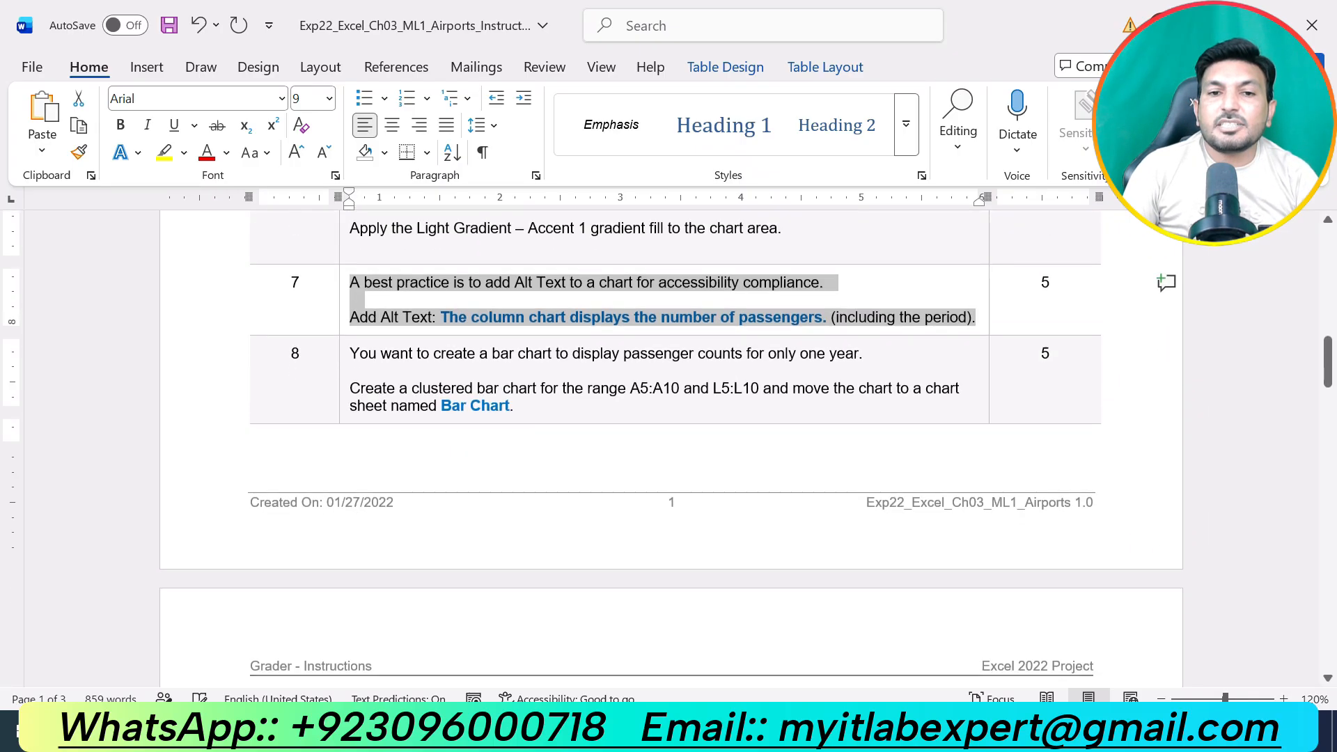
pyautogui.click(164, 152)
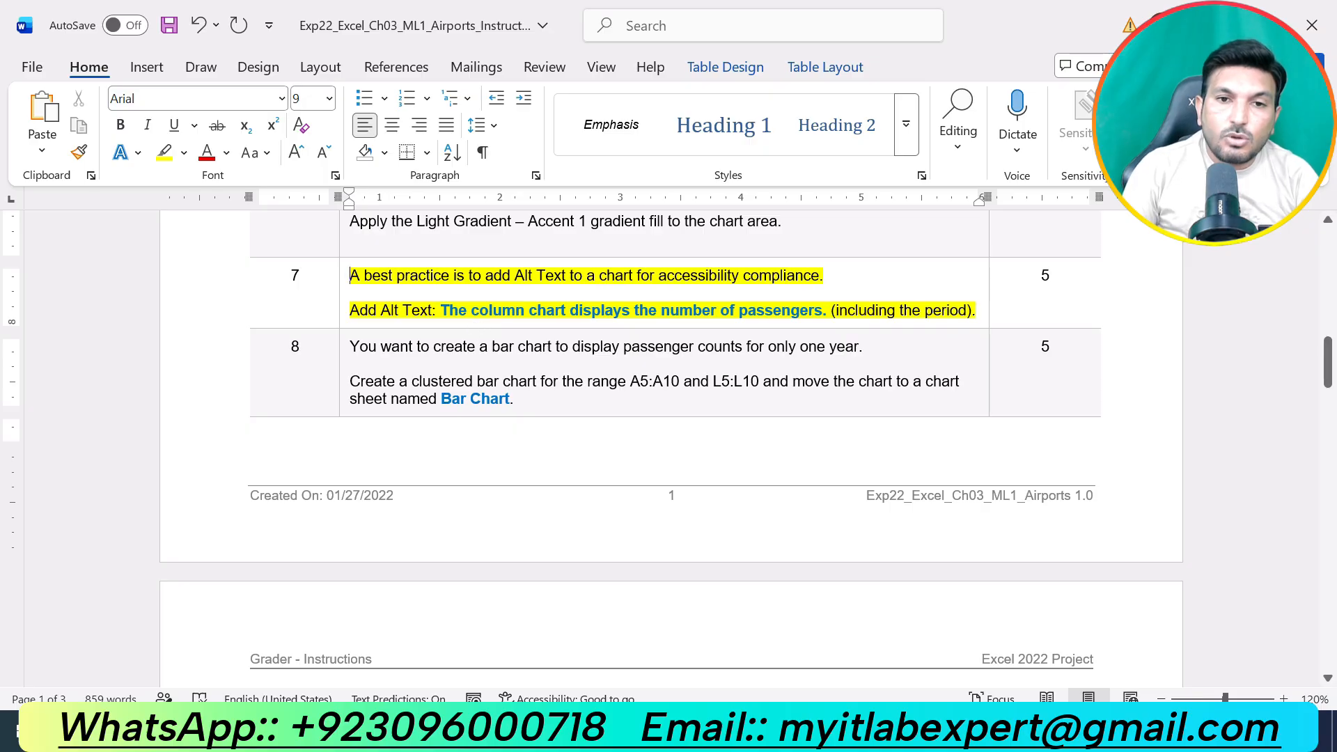
# Copy "The column chart displays the number of passengers." from step 7 and add it as the Excel column chart's alt text.
pyautogui.moveTo(441, 311); pyautogui.dragTo(830, 310)
pyautogui.hotkey('ctrl', 'c')
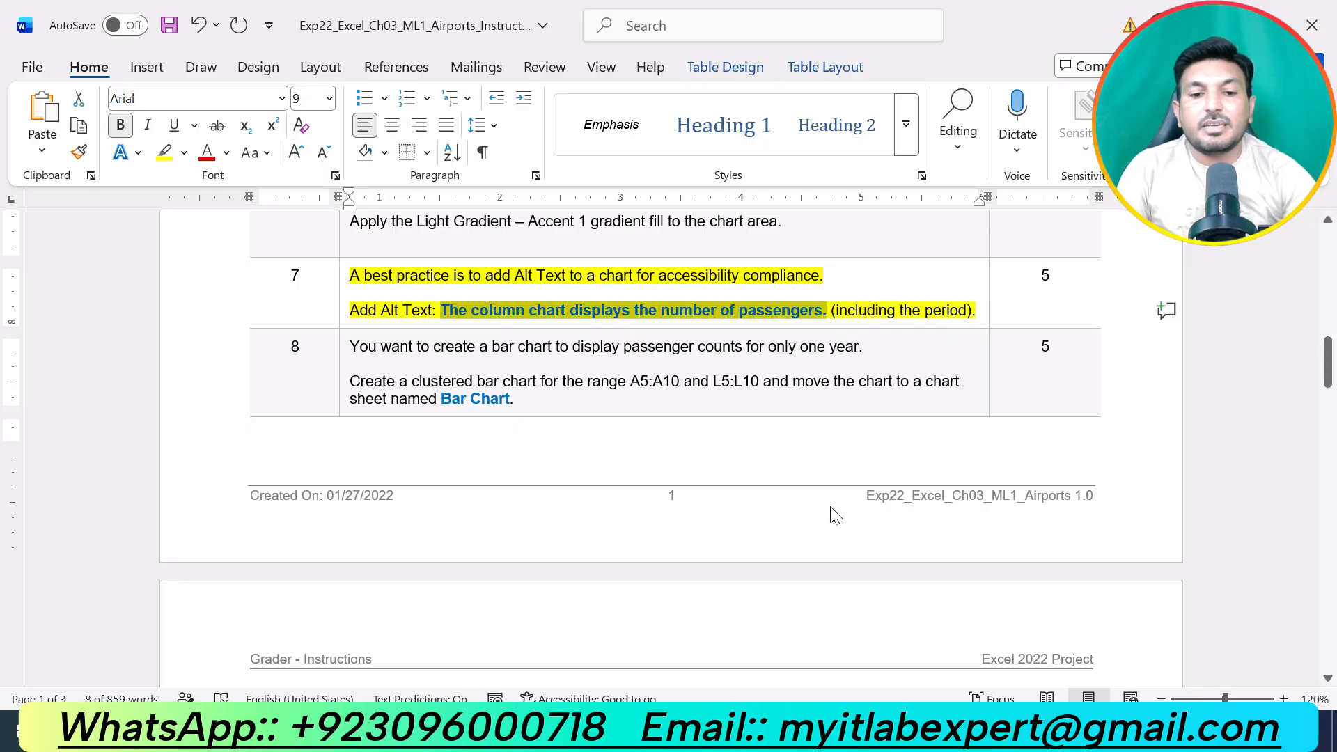
pyautogui.click(813, 732)
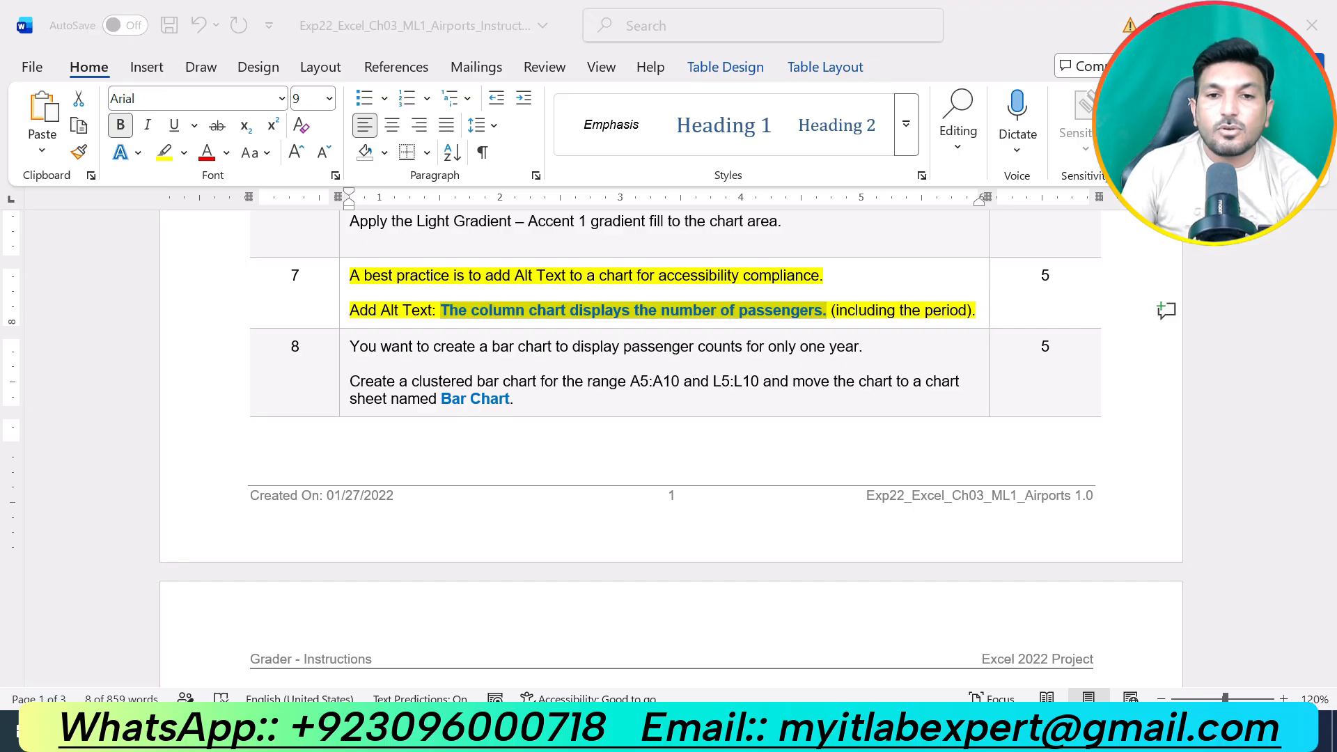
pyautogui.rightClick(1043, 286)
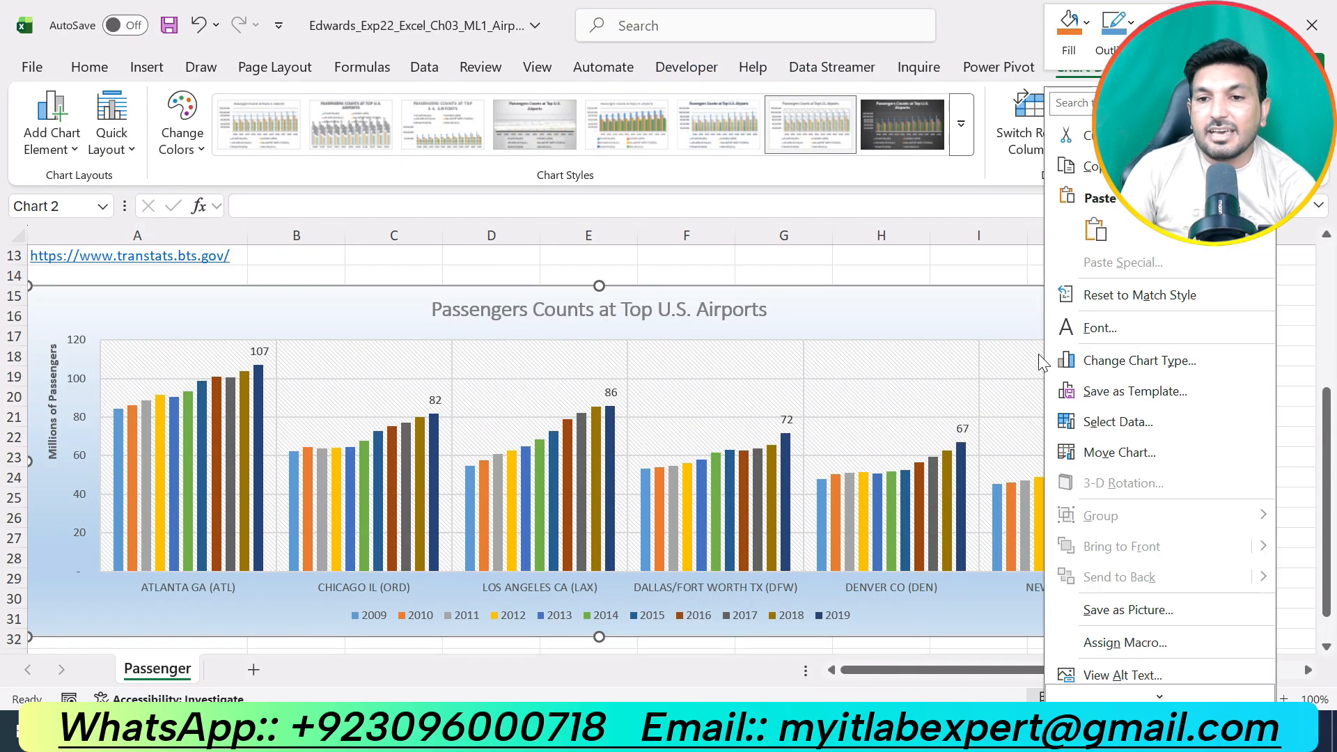
pyautogui.click(1127, 630)
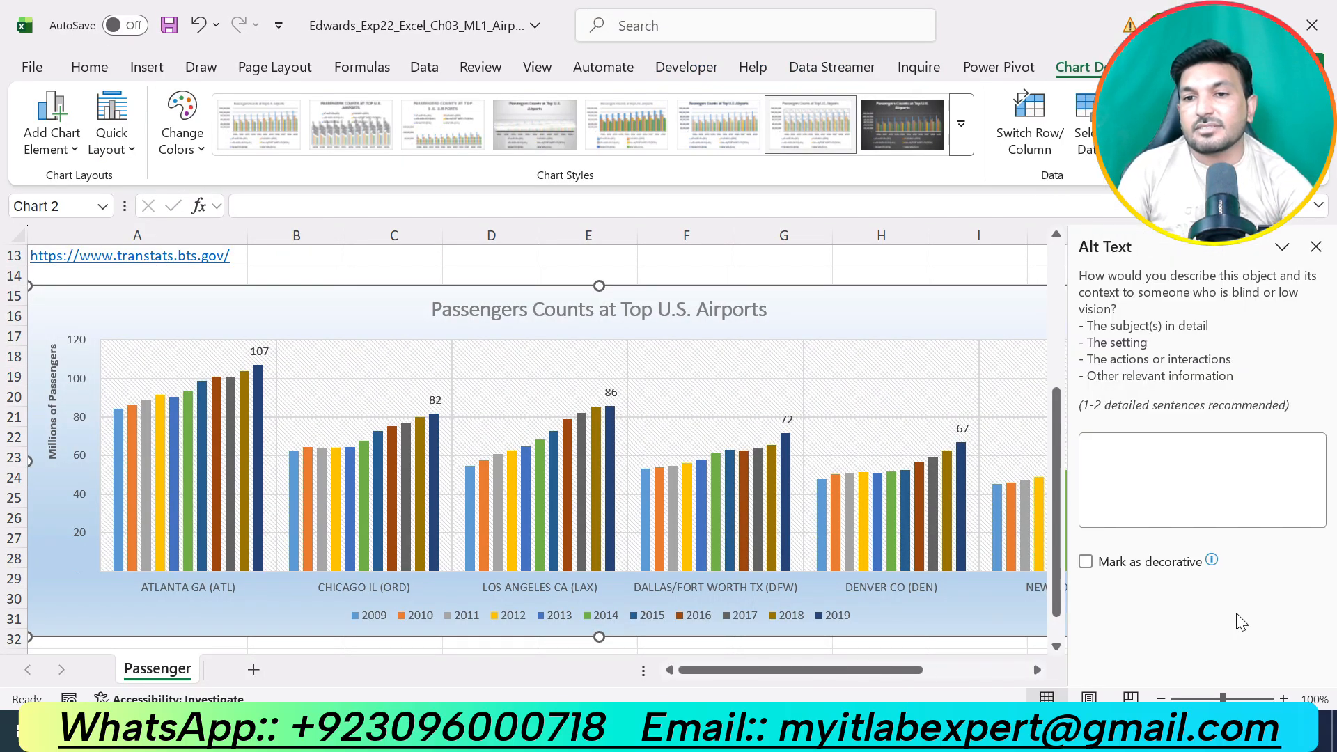
pyautogui.hotkey('ctrl', 'v')
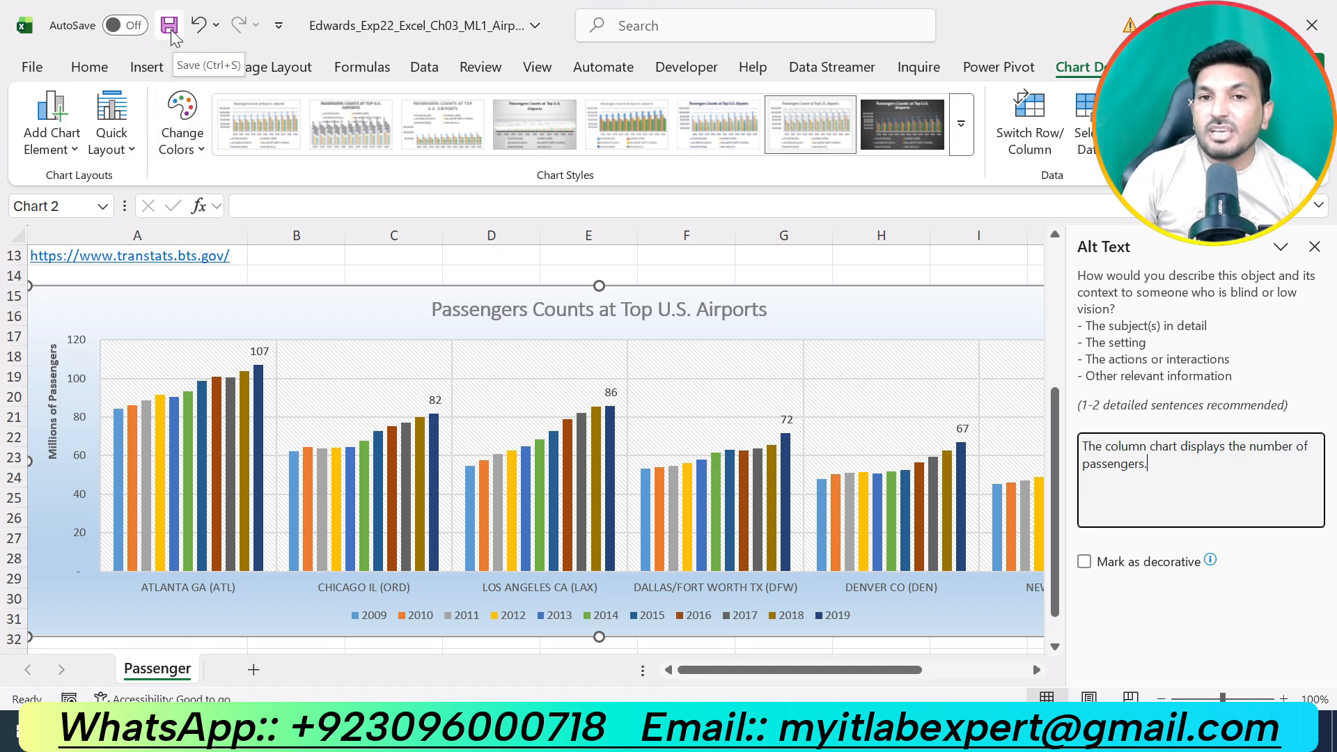
pyautogui.click(1315, 247)
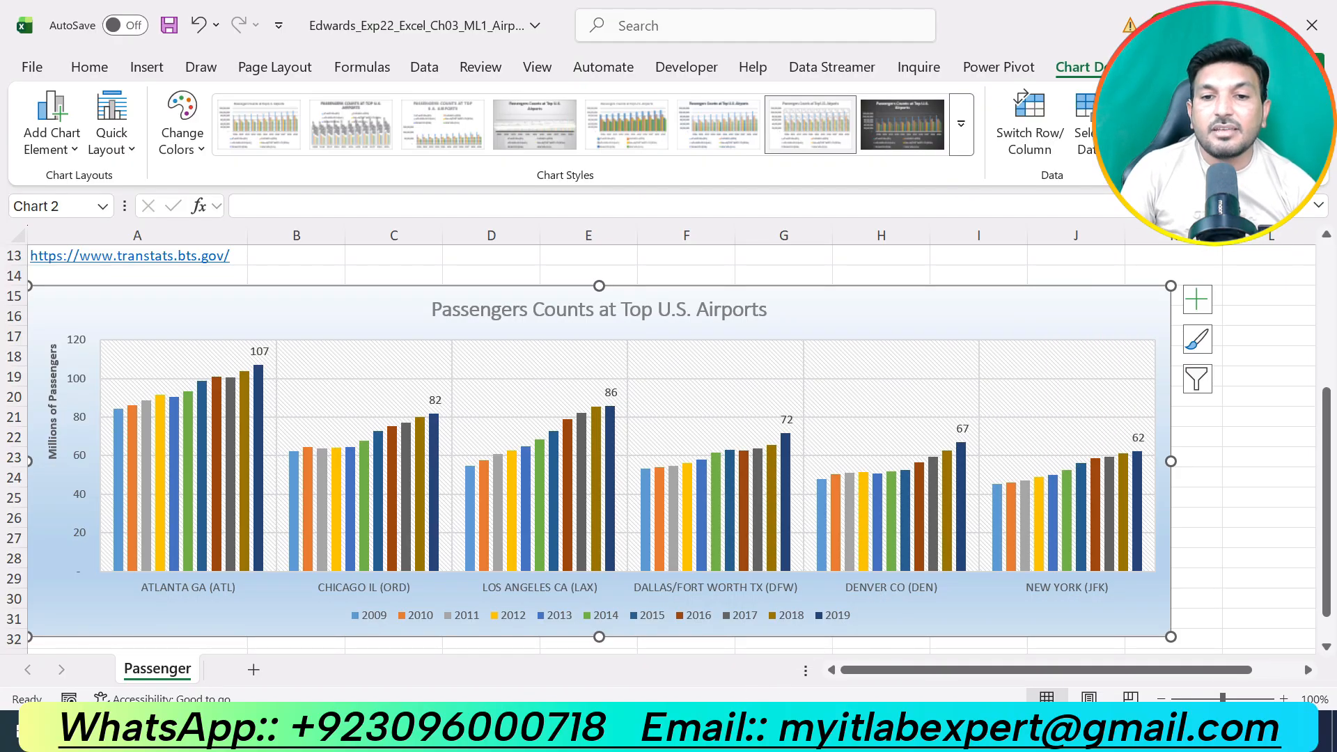
# Switch to the Word instructions, undo the highlight on step 7 and highlight the text of step 8 in yellow.
pyautogui.hotkey('alt', 'Tab')
pyautogui.hotkey('ctrl', 'z')
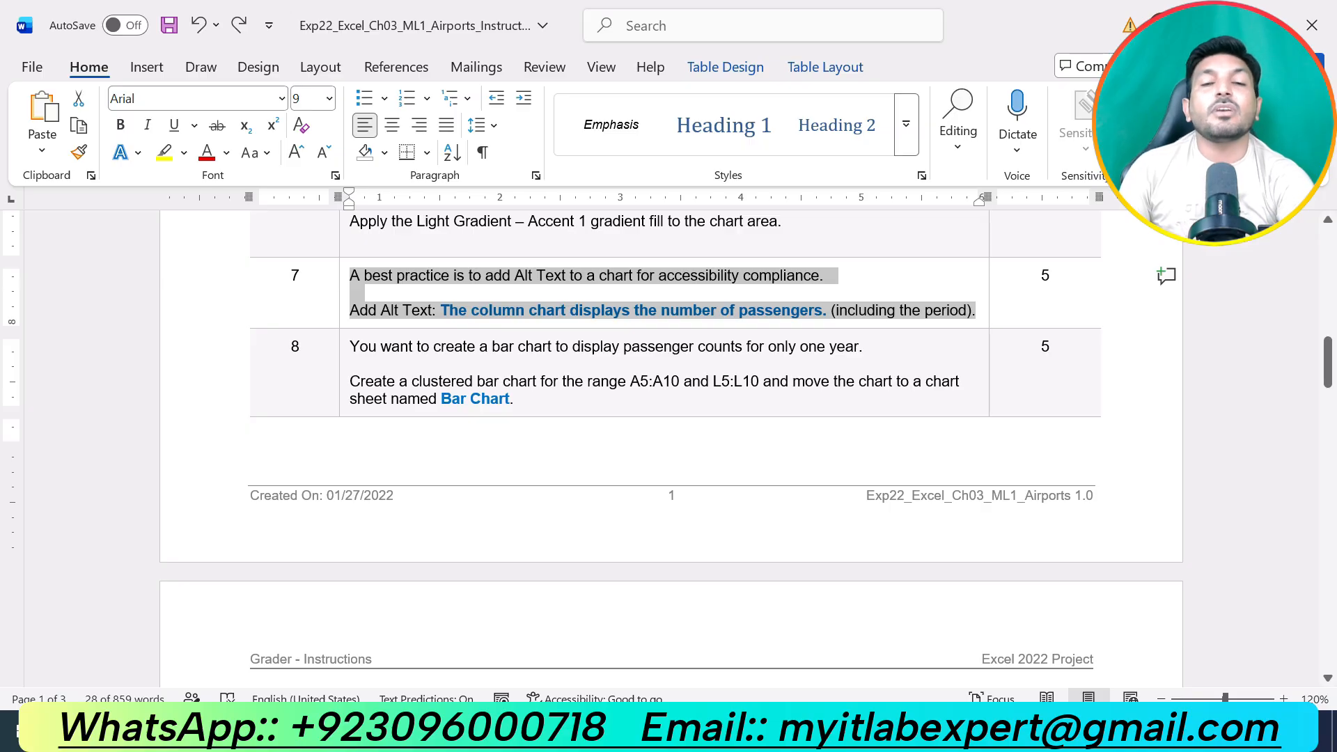
pyautogui.moveTo(516, 401); pyautogui.dragTo(350, 346)
pyautogui.click(442, 308)
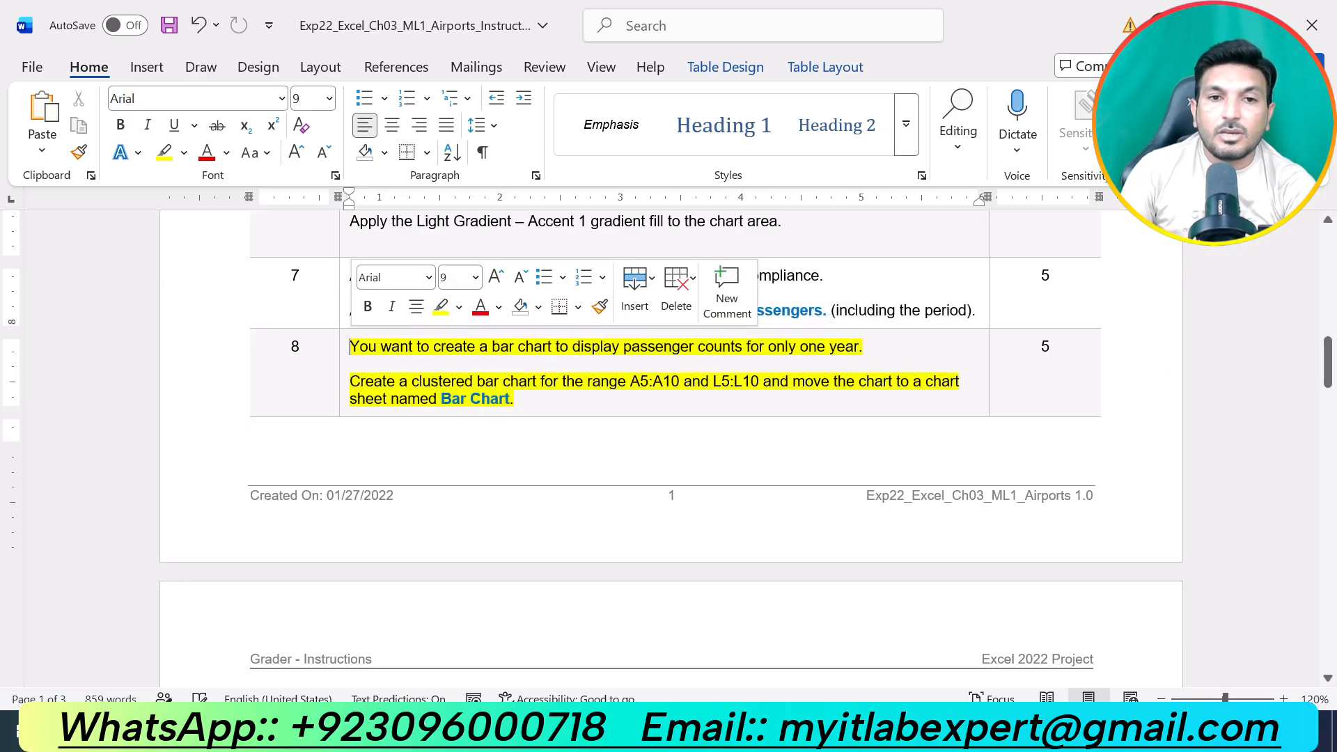
pyautogui.click(537, 404)
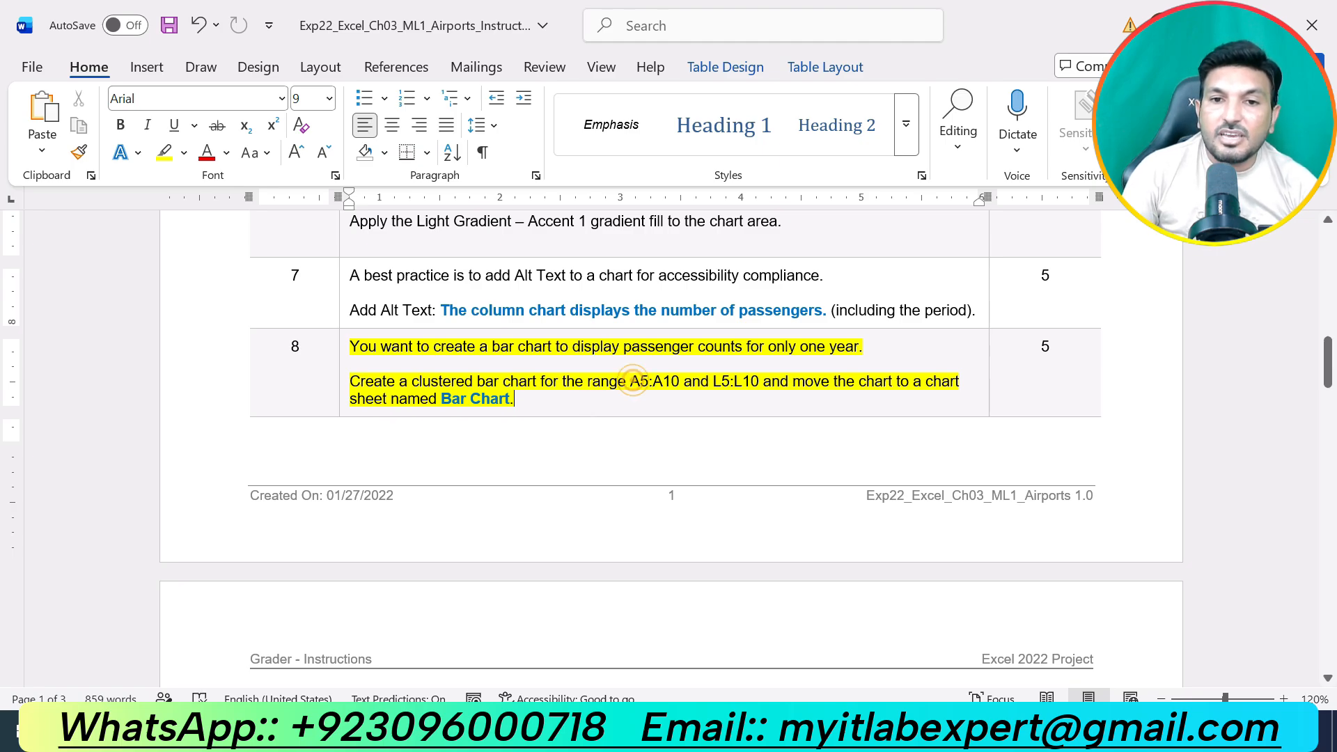
# Switch to the Excel workbook and insert a 2-D clustered bar chart from the ranges A5:A10 and L5:L10.
pyautogui.moveTo(630, 382); pyautogui.dragTo(684, 382)
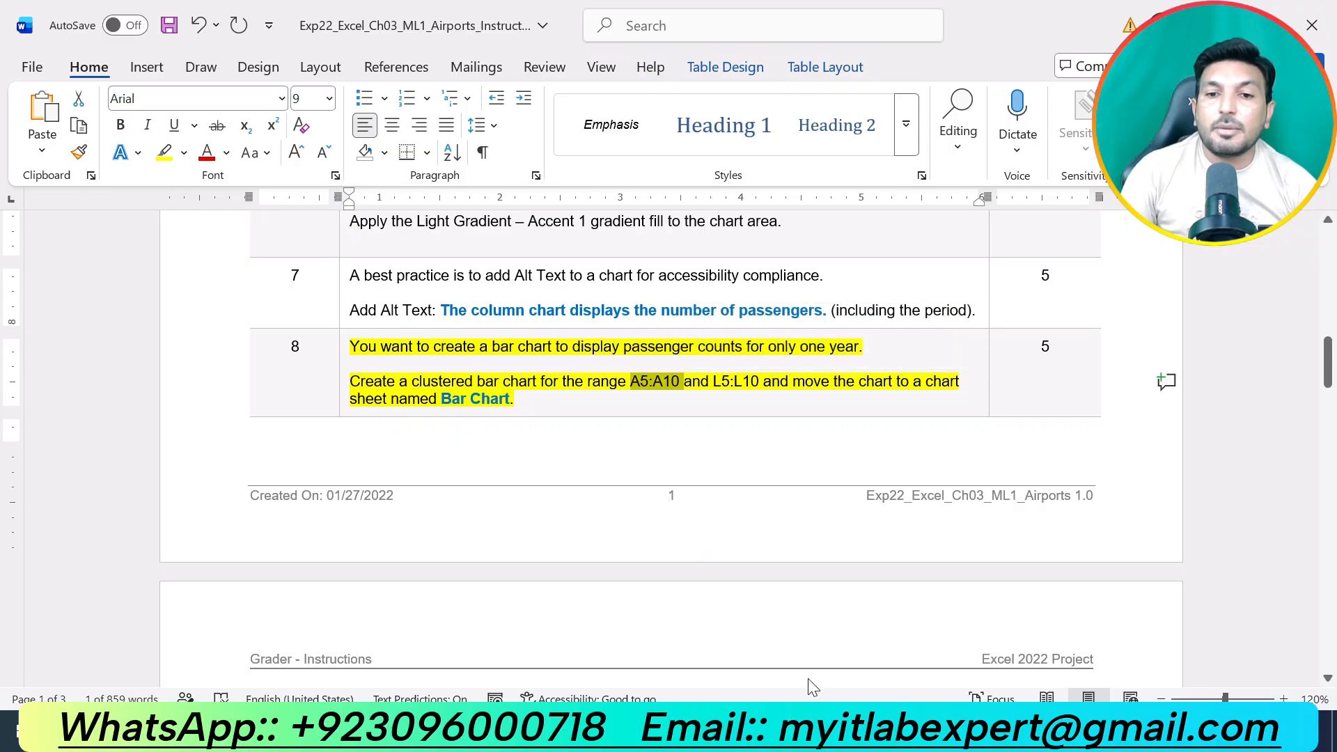
pyautogui.click(780, 730)
pyautogui.scroll(4, 916, 520)
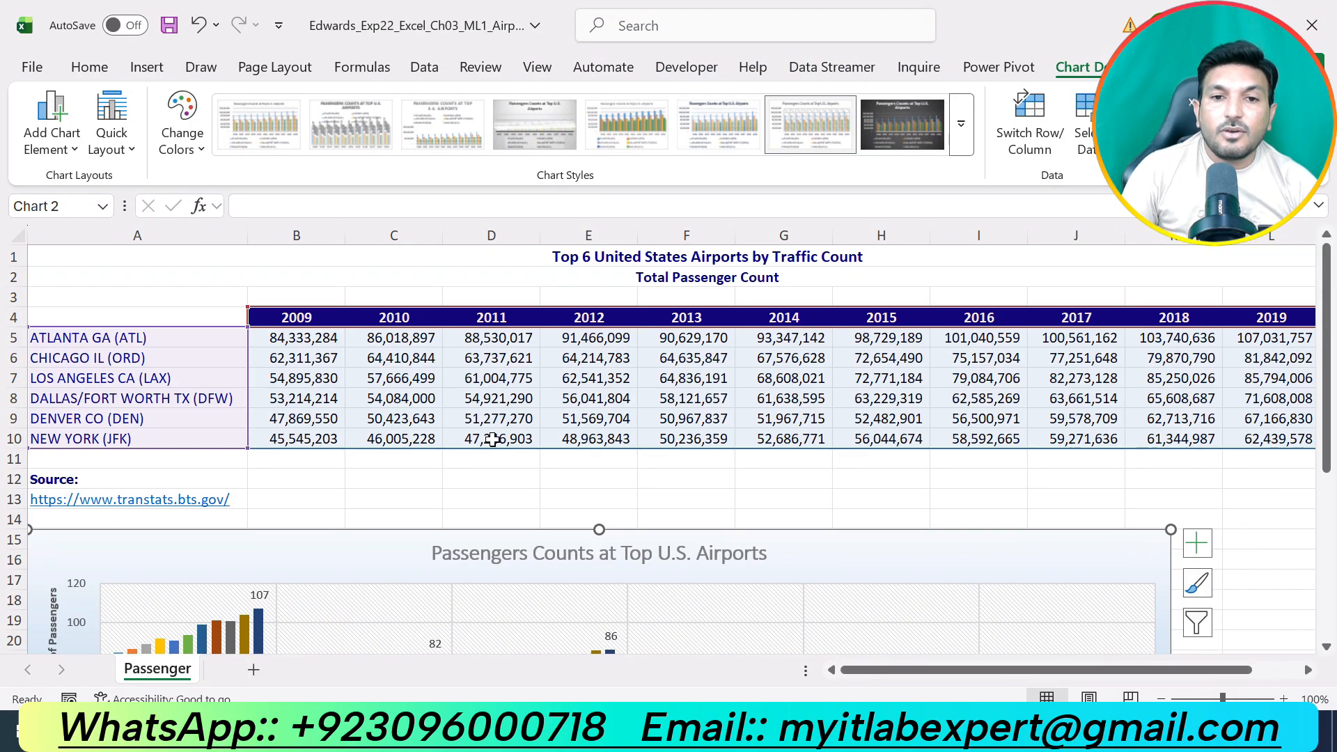
pyautogui.click(485, 474)
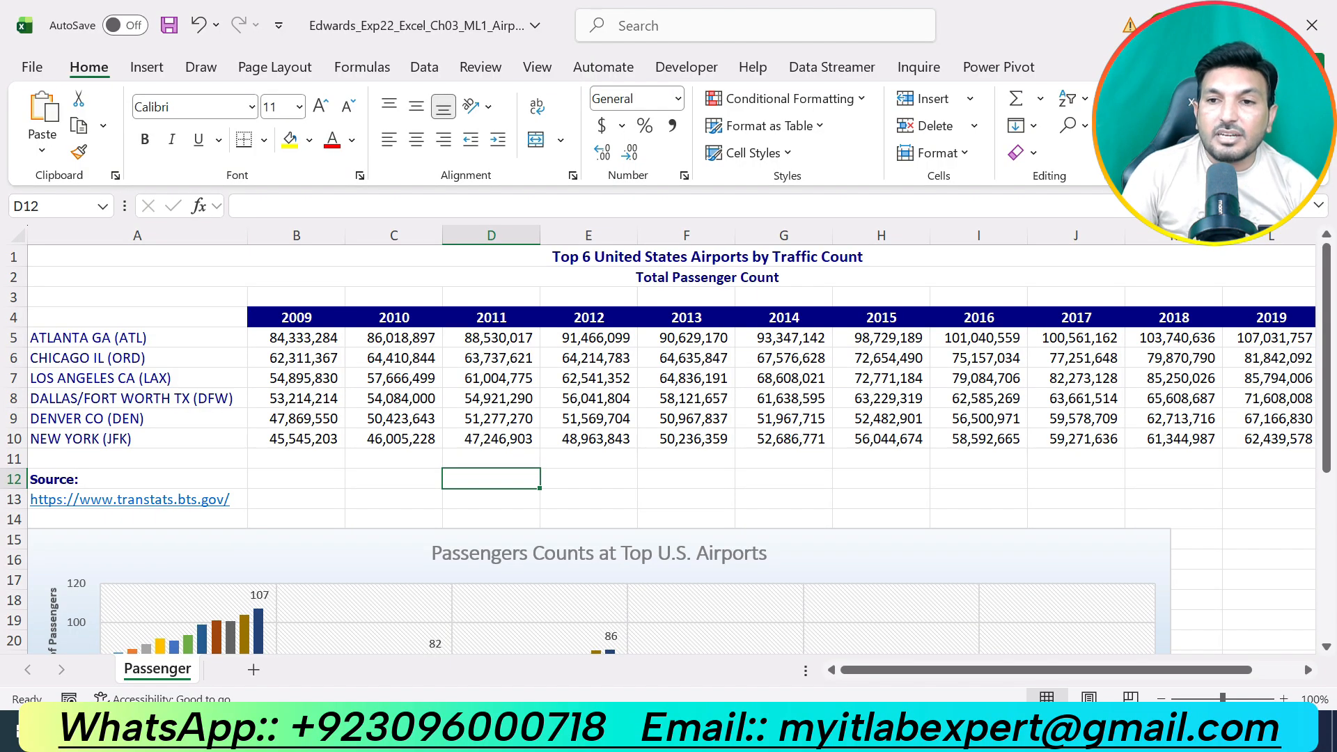
pyautogui.hotkey('alt', 'Tab')
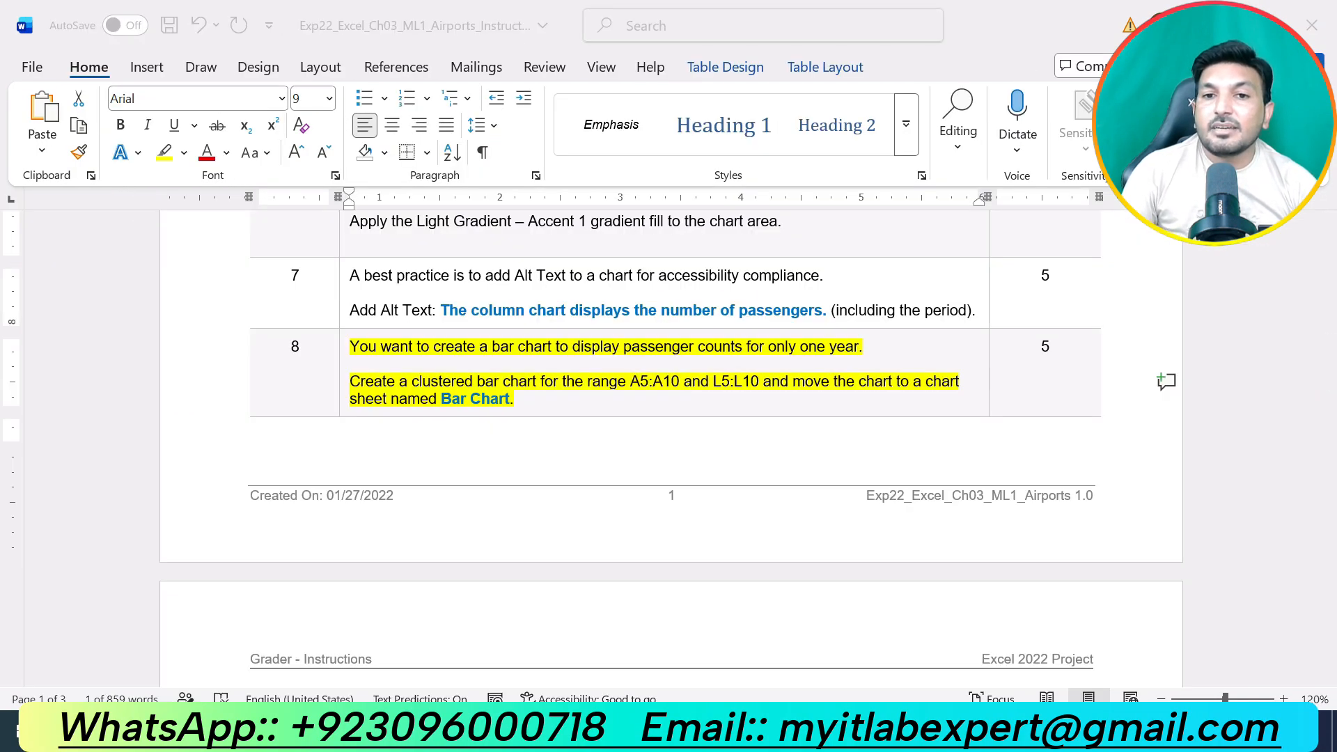
pyautogui.hotkey('alt', 'Tab')
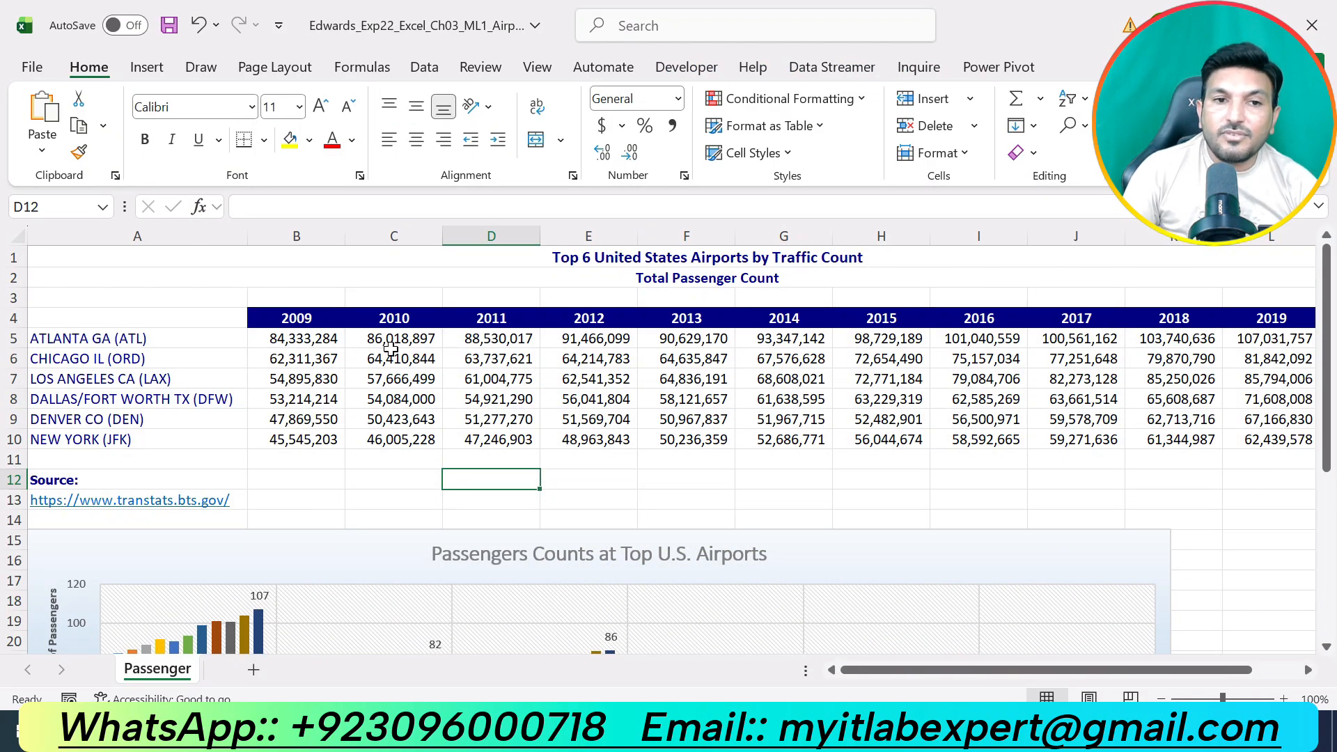
pyautogui.moveTo(211, 341); pyautogui.dragTo(213, 437)
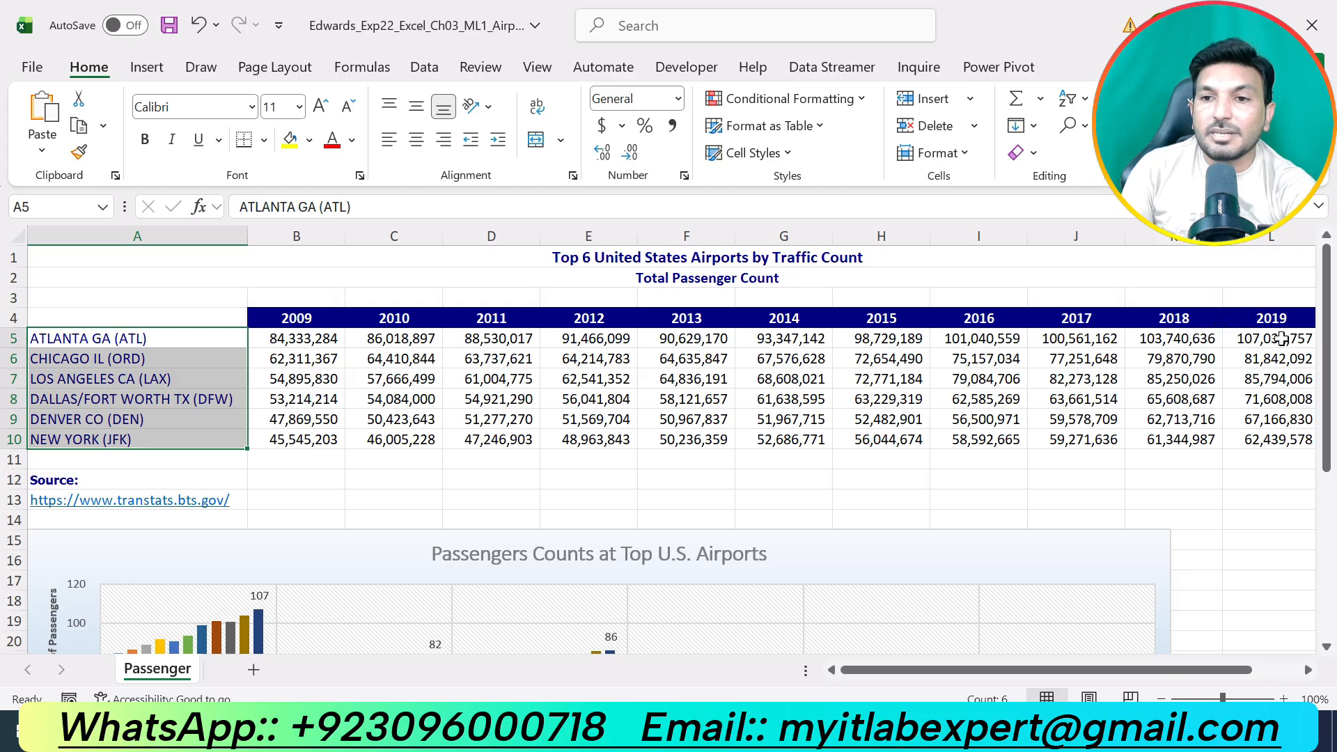
pyautogui.keyDown('ctrl'); pyautogui.click(1278, 339); pyautogui.keyUp('ctrl')
pyautogui.moveTo(1278, 351); pyautogui.dragTo(1285, 437)
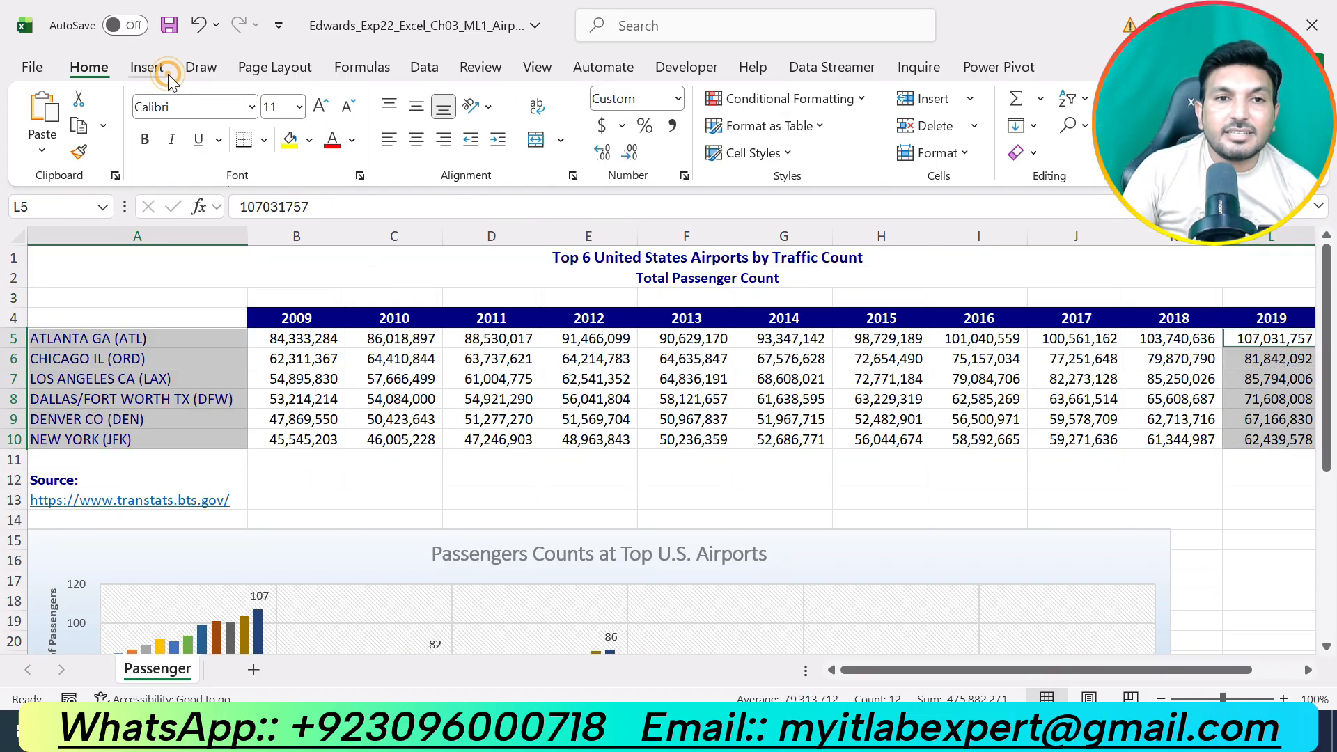
pyautogui.click(150, 67)
pyautogui.click(548, 99)
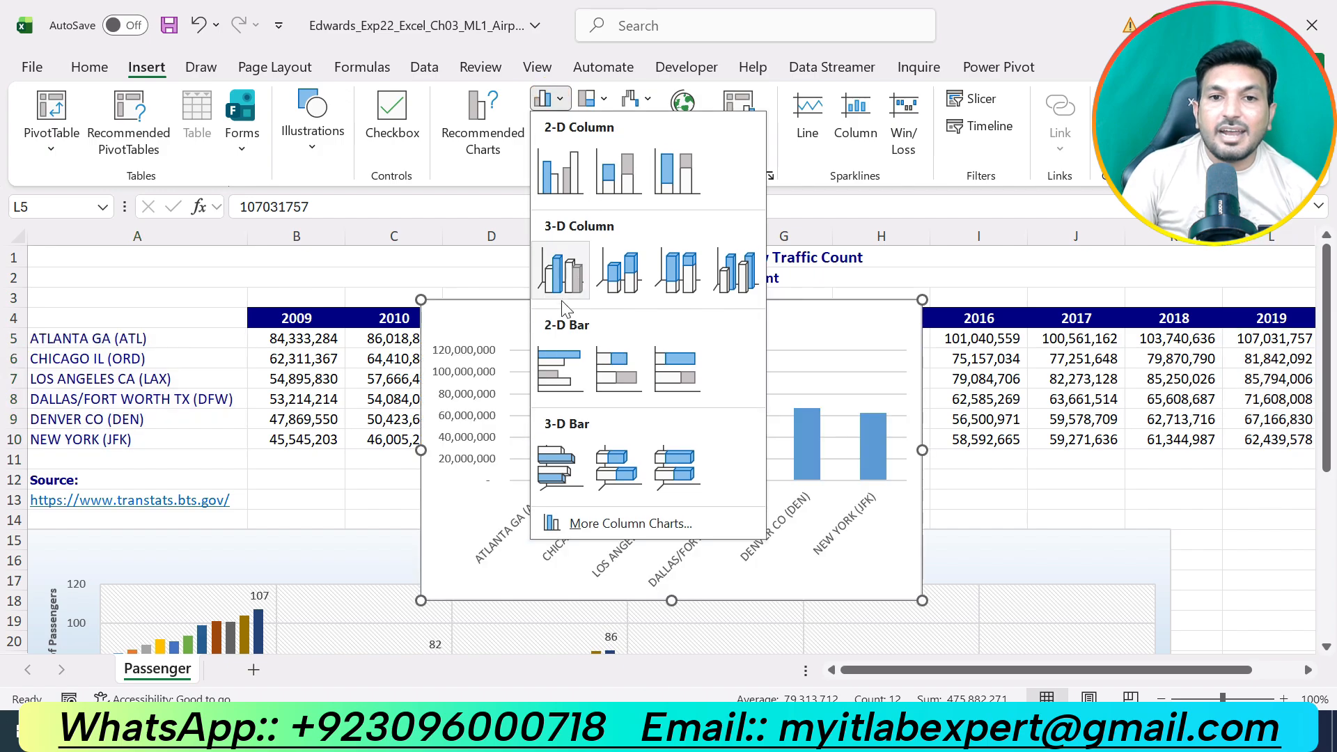
pyautogui.click(566, 361)
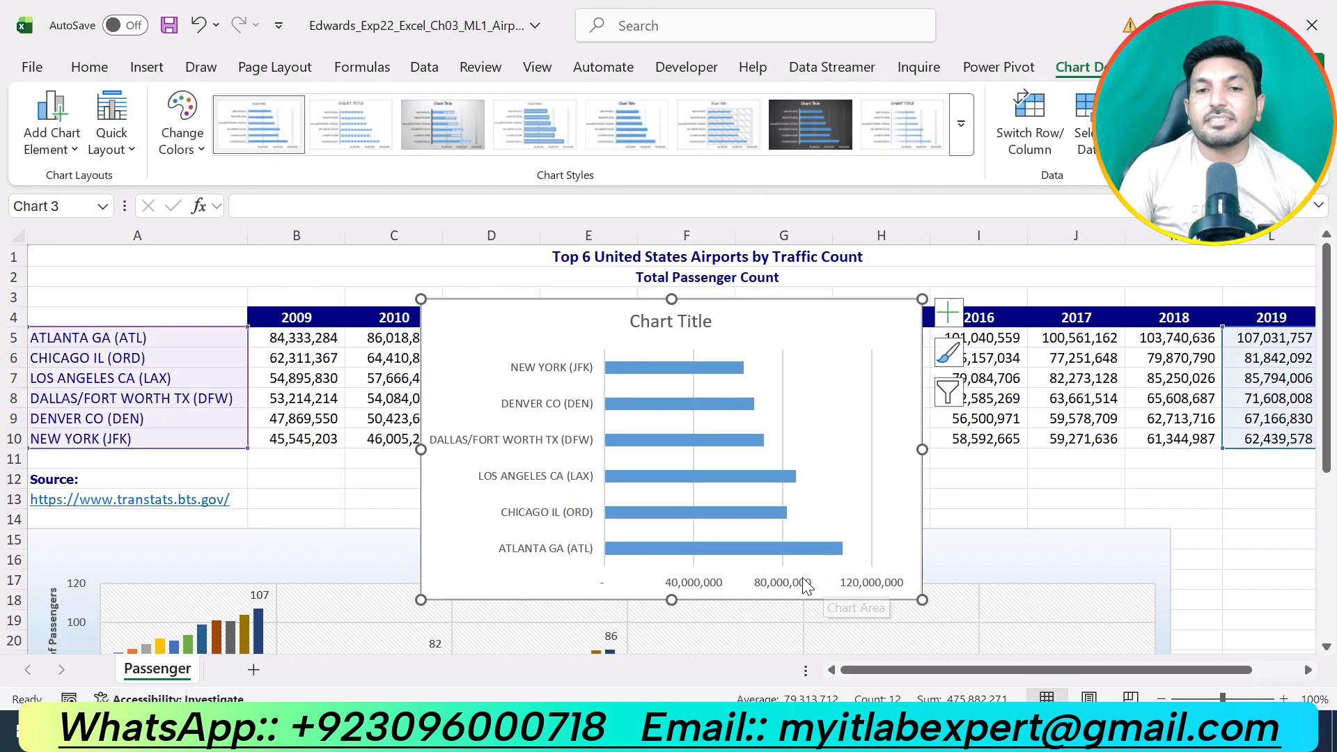
# Check step 8 in the Word instructions and move the Excel bar chart to a new chart sheet named Bar Chart.
pyautogui.hotkey('alt', 'Tab')
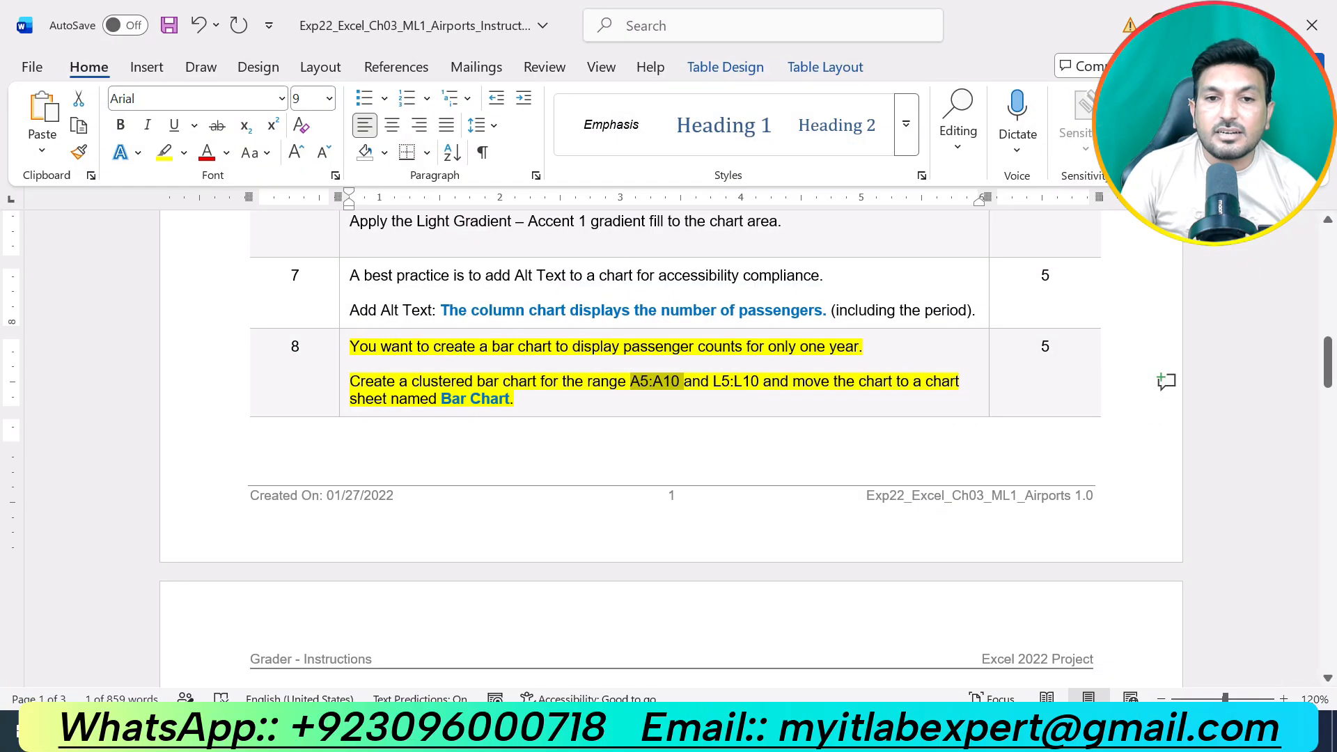
pyautogui.hotkey('alt', 'Tab')
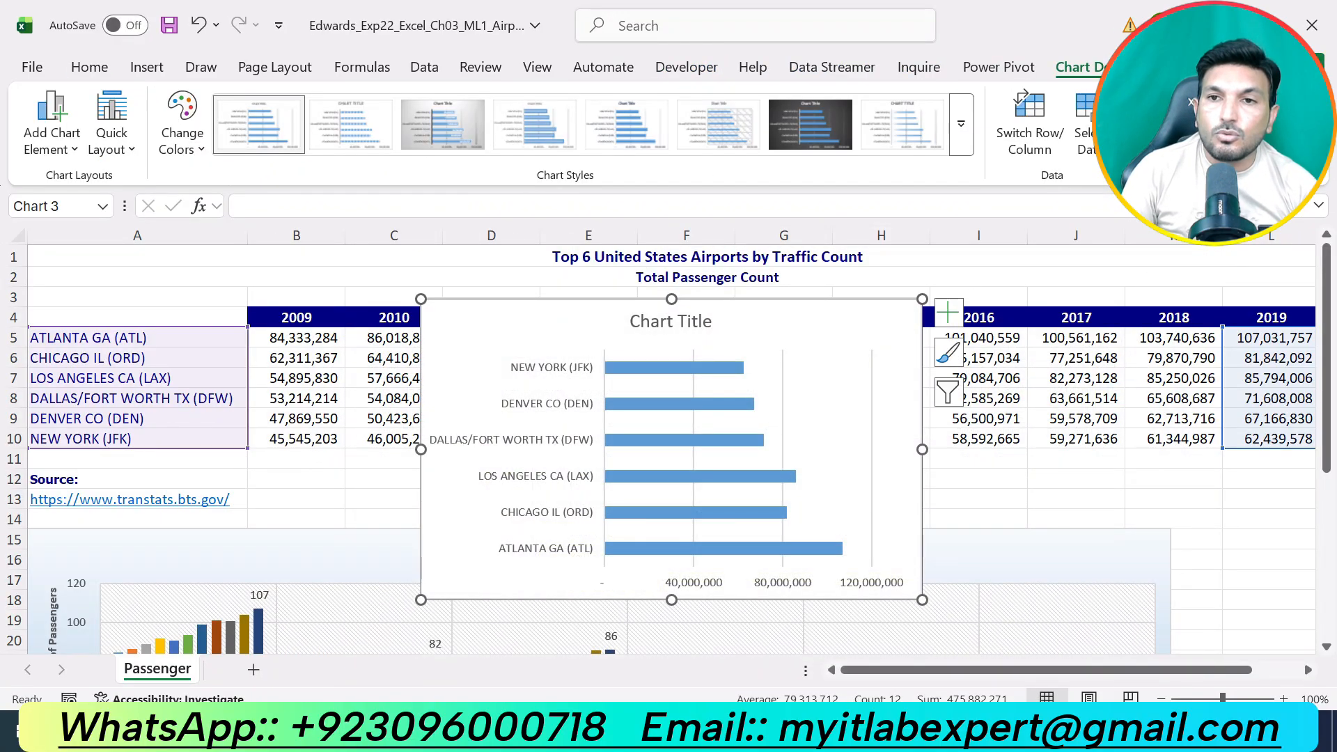
pyautogui.click(1229, 122)
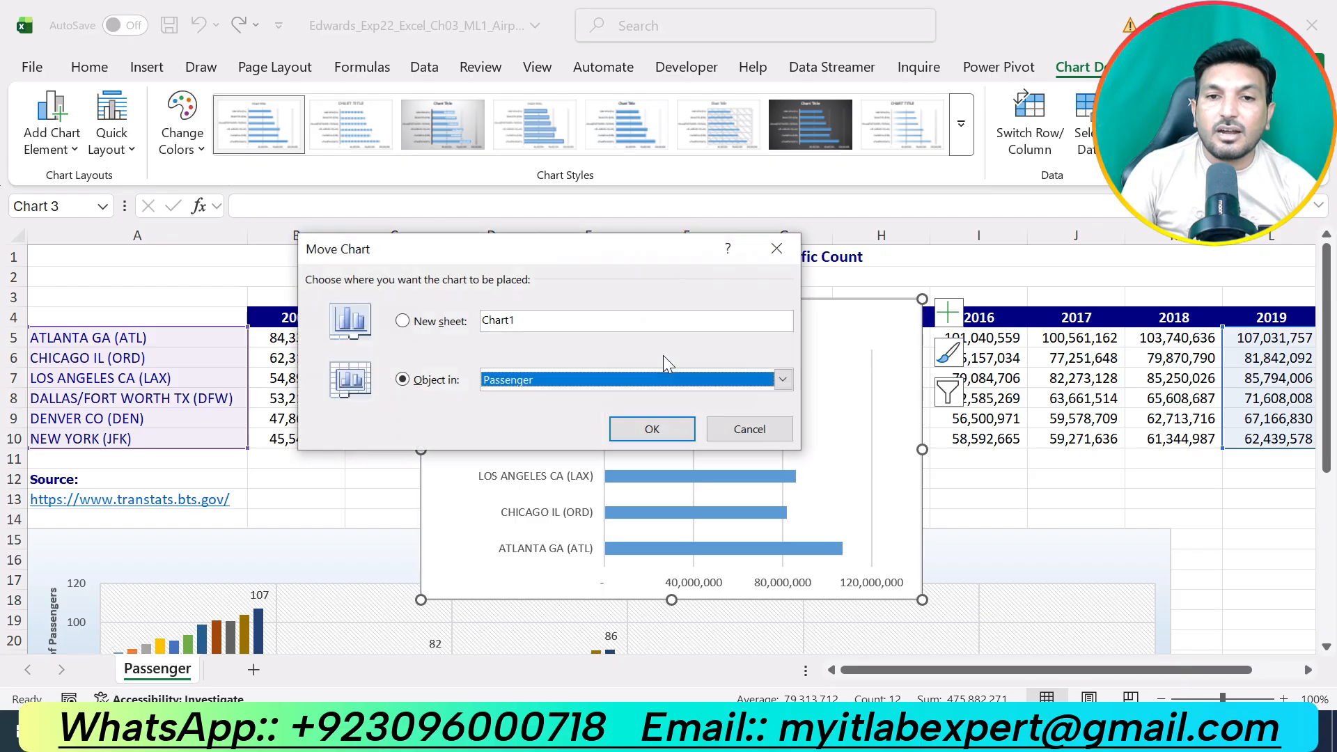
pyautogui.click(446, 322)
pyautogui.click(770, 728)
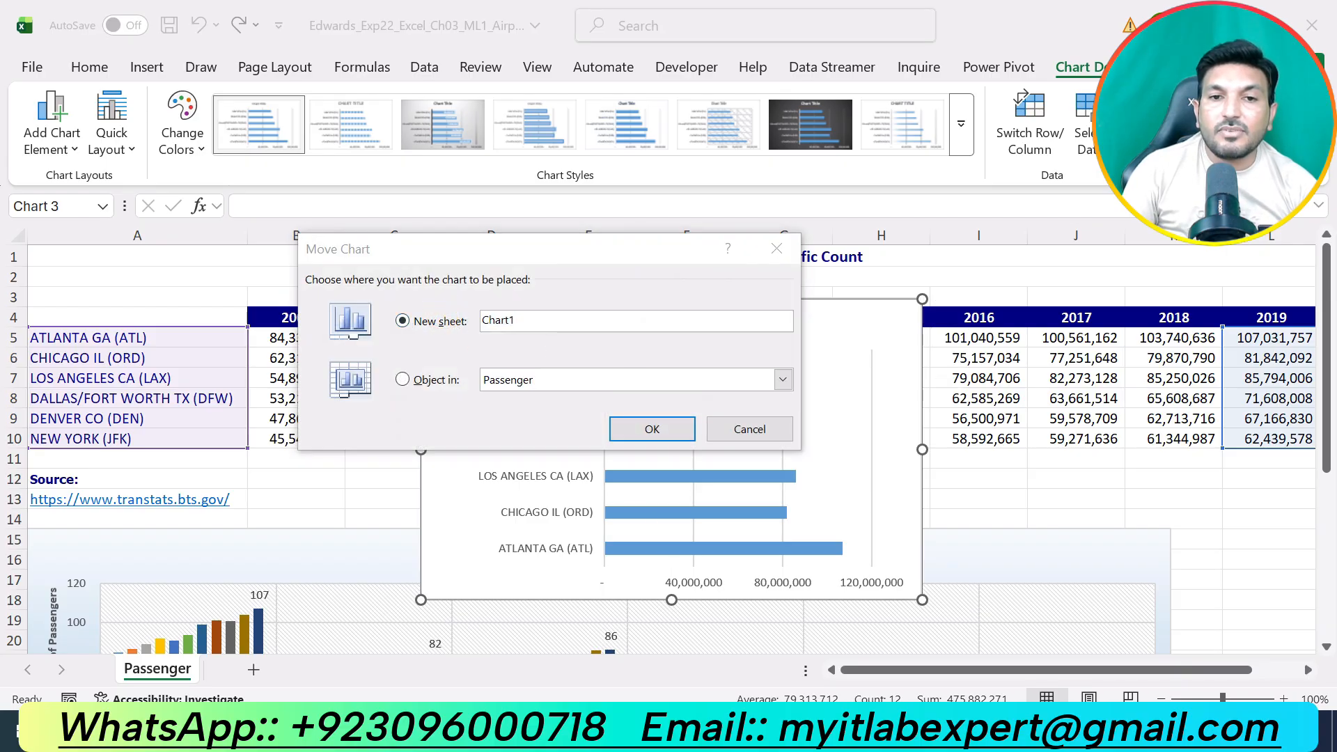
pyautogui.click(770, 728)
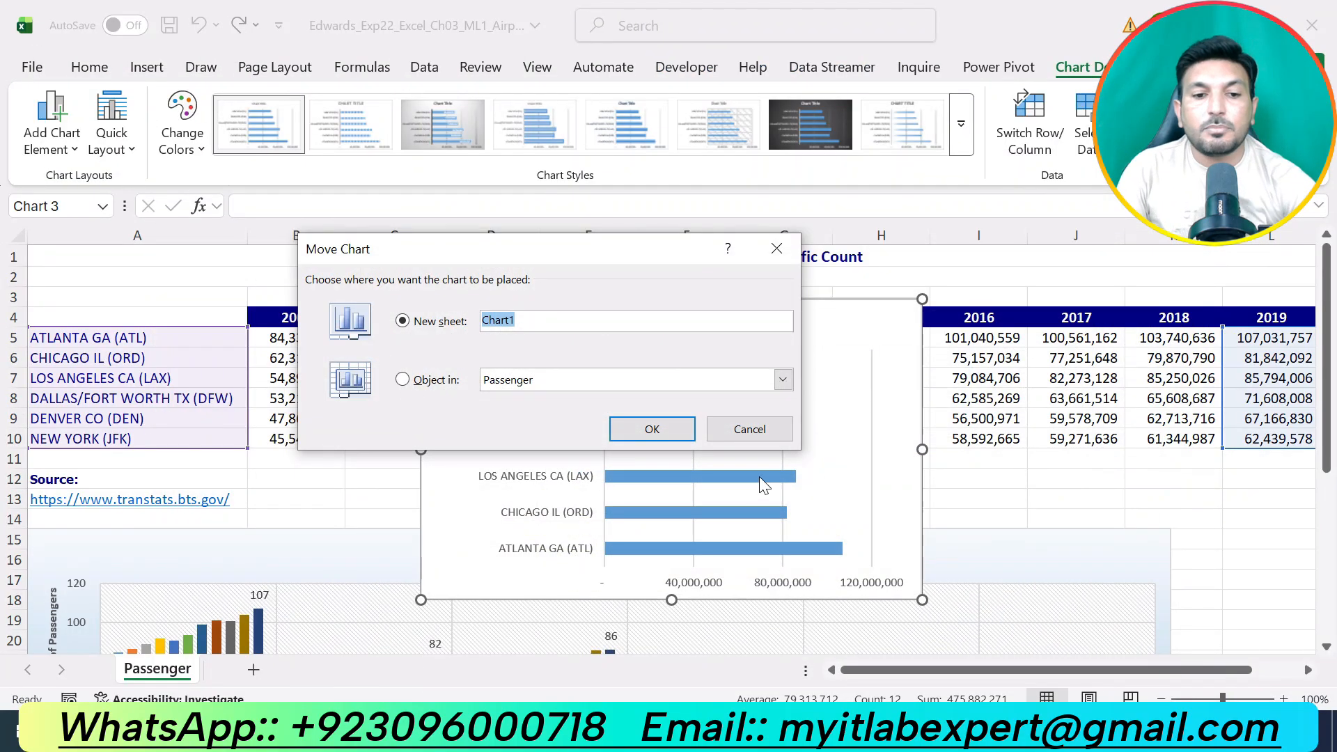
pyautogui.write('B')
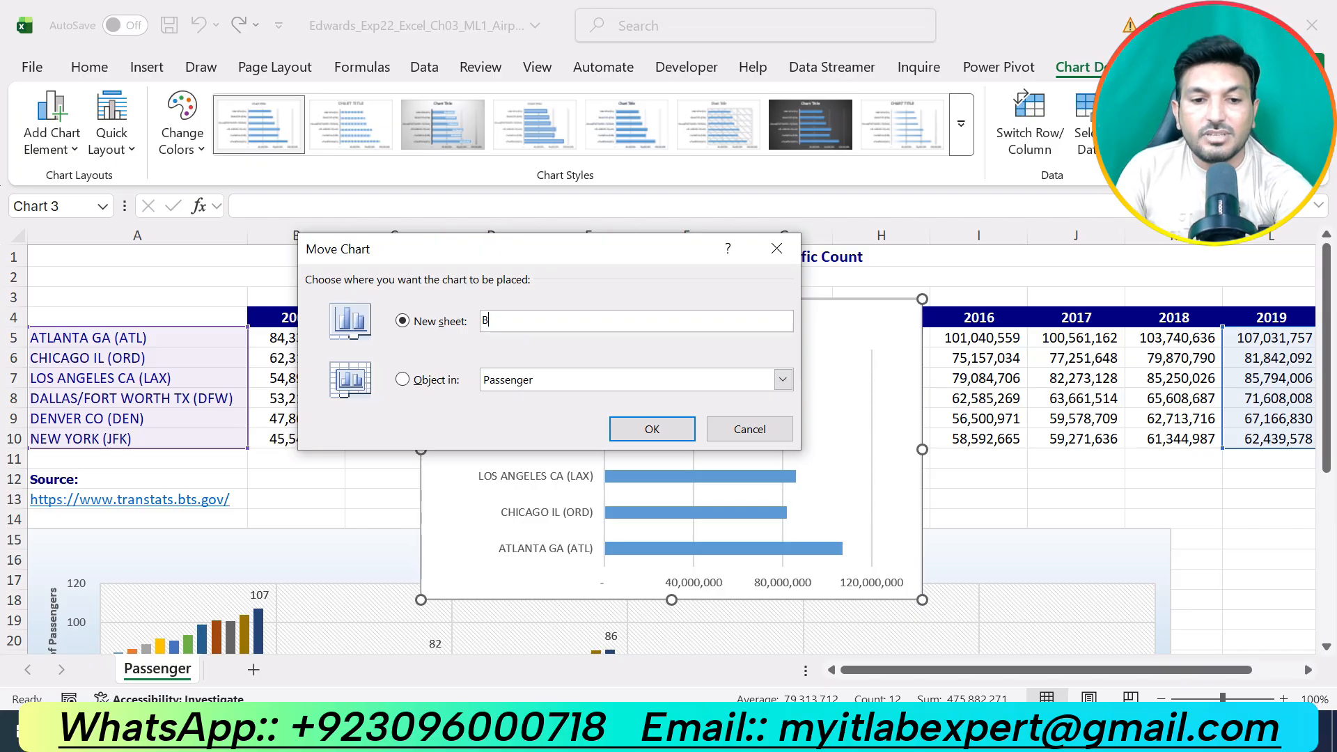
pyautogui.write('ar C')
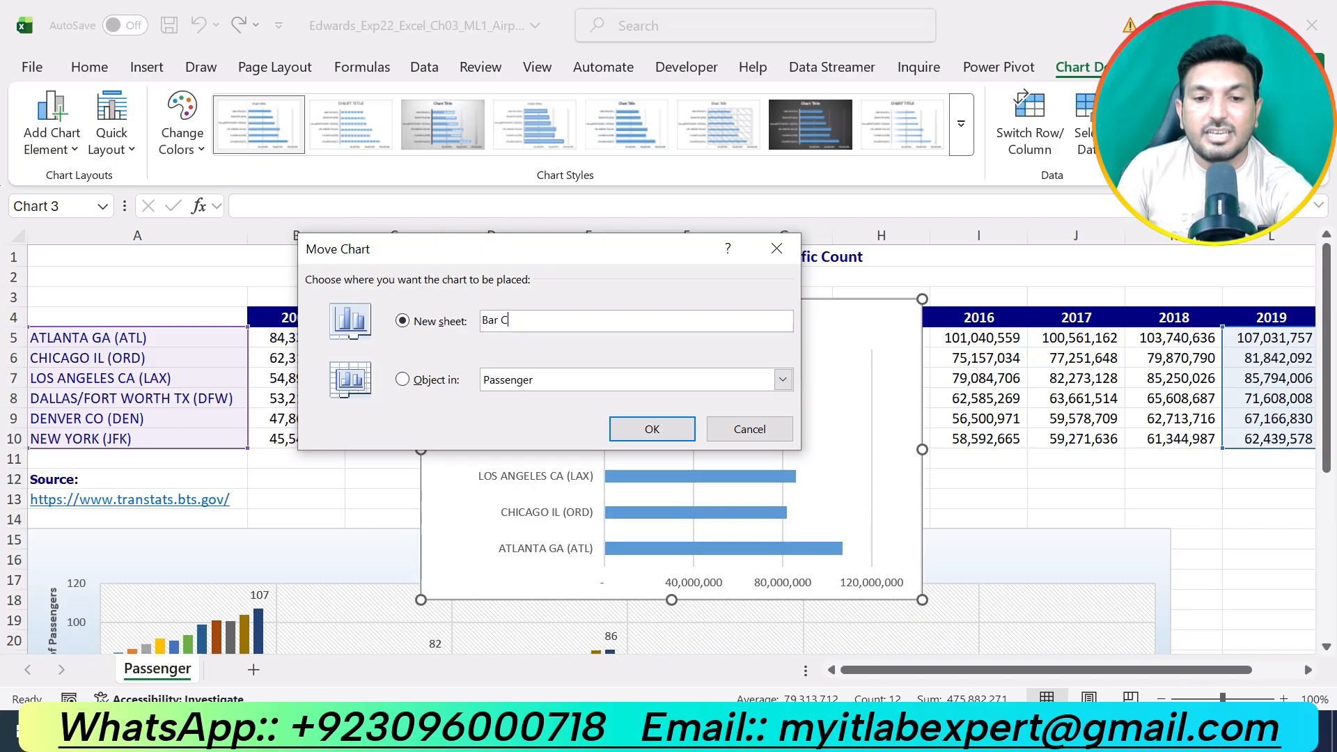
pyautogui.write('hart')
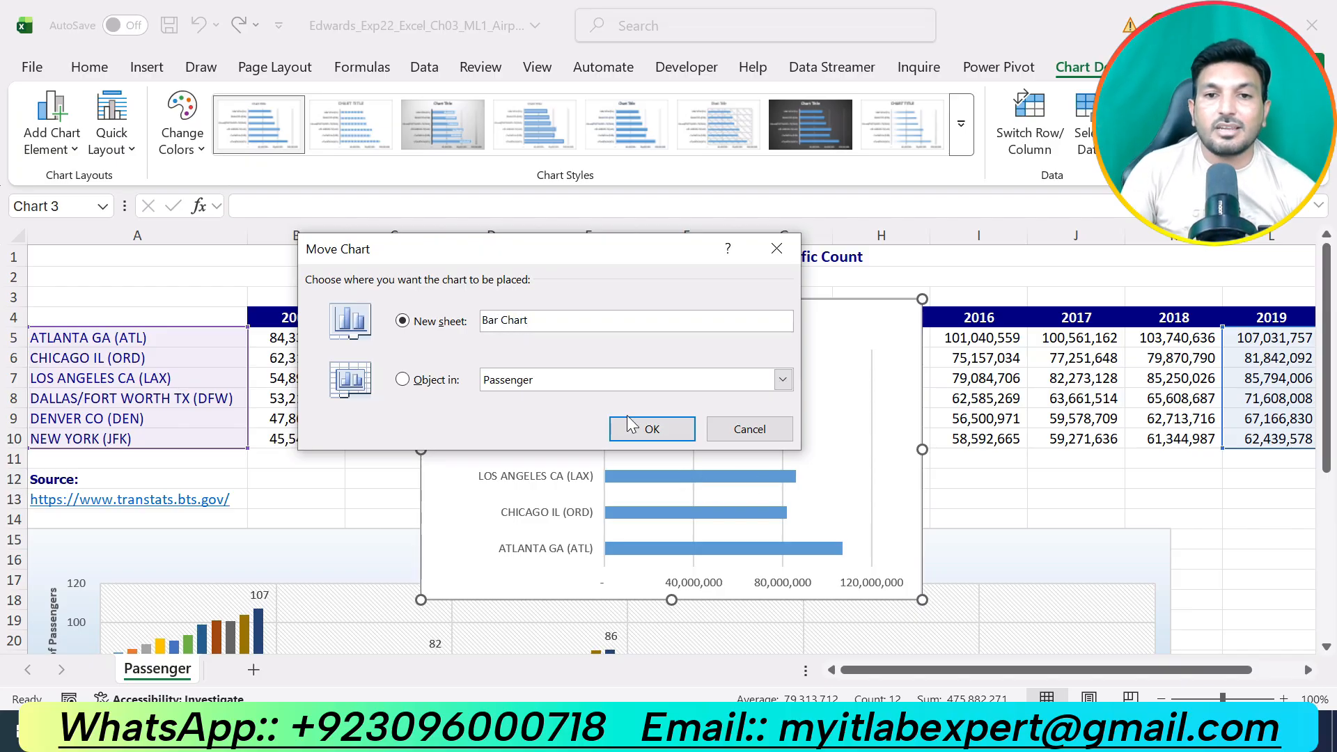
pyautogui.click(630, 423)
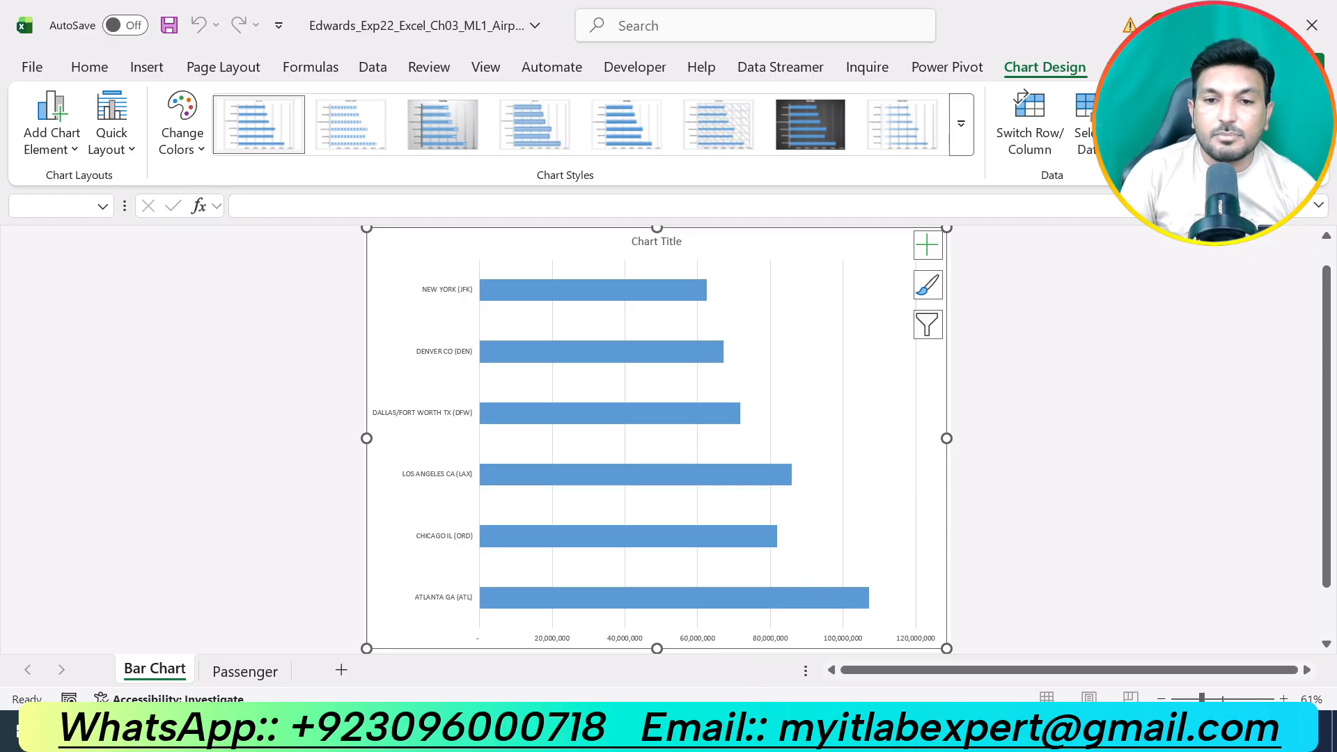
# Switch to the Word instructions, undo the highlight on step 8 and highlight the text of step 9 in yellow.
pyautogui.hotkey('alt', 'Tab')
pyautogui.hotkey('ctrl', 'z')
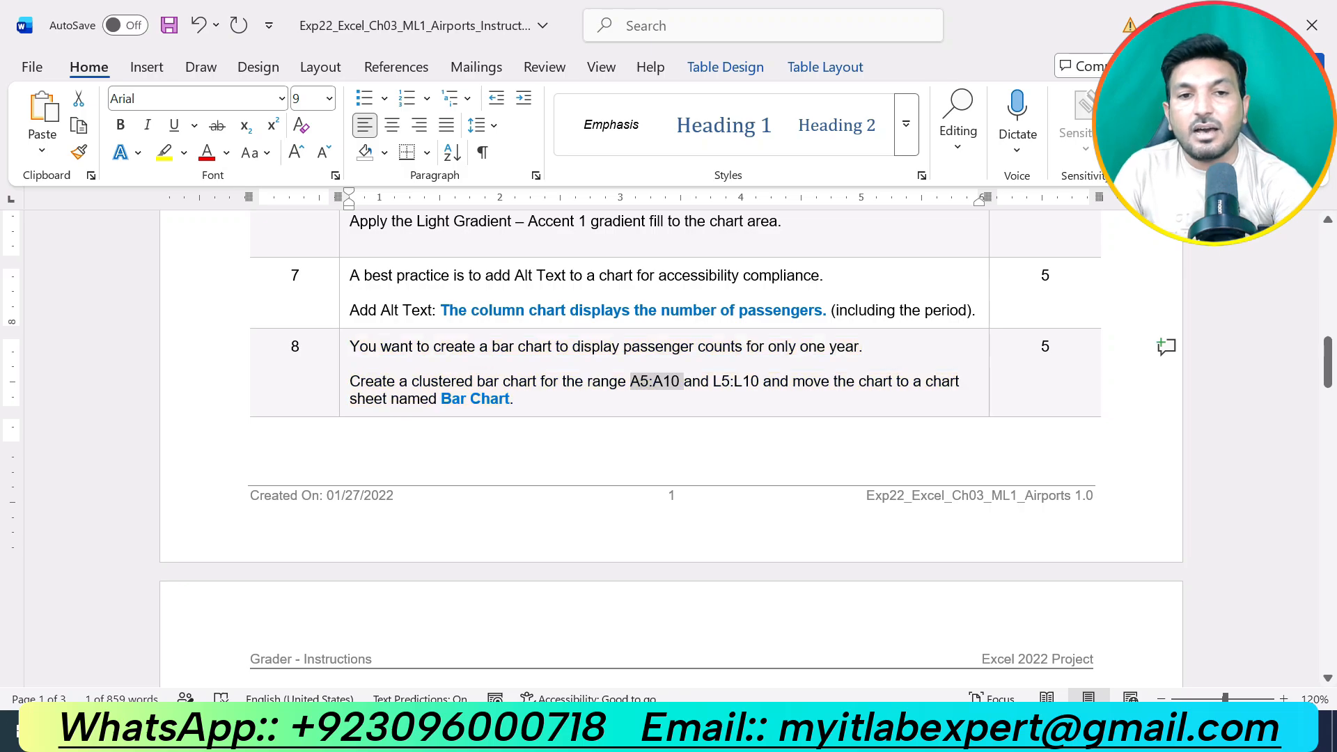
pyautogui.scroll(-5, 672, 478)
pyautogui.scroll(-4, 671, 453)
pyautogui.scroll(2, 672, 453)
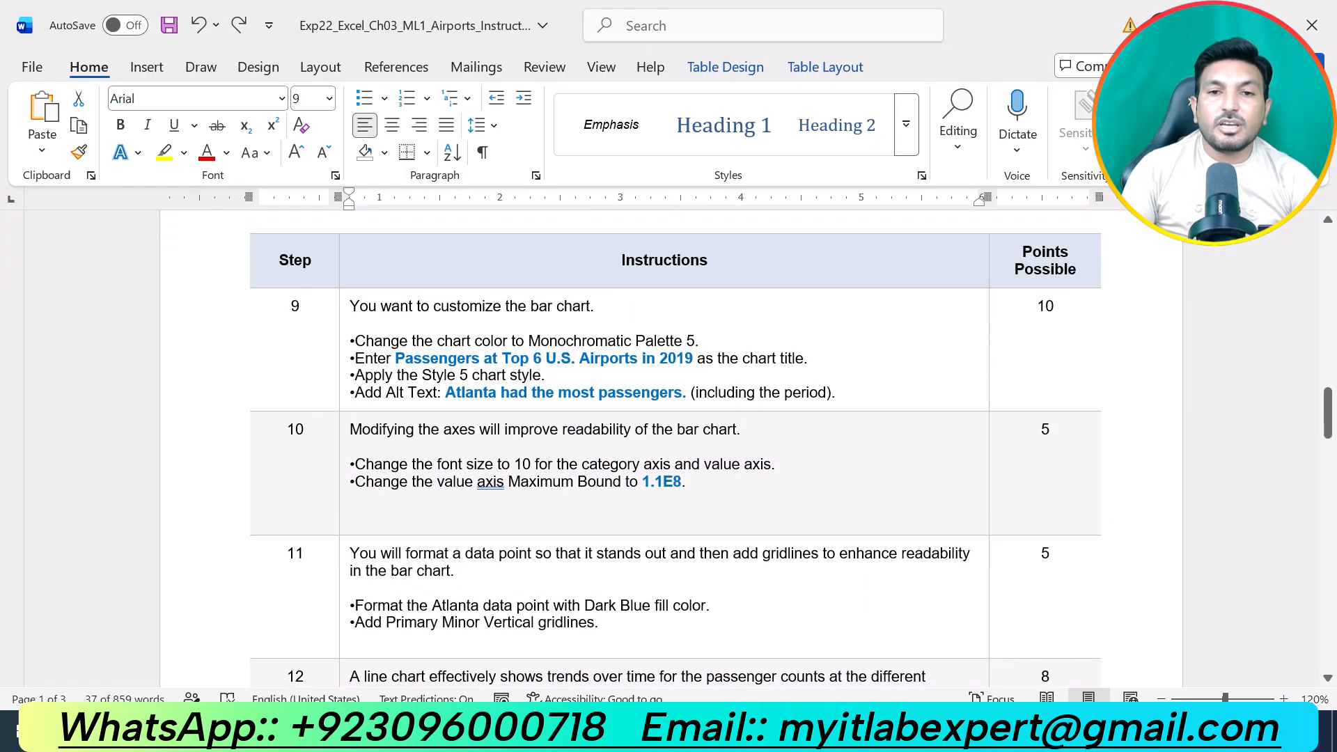
pyautogui.moveTo(836, 393); pyautogui.dragTo(352, 307)
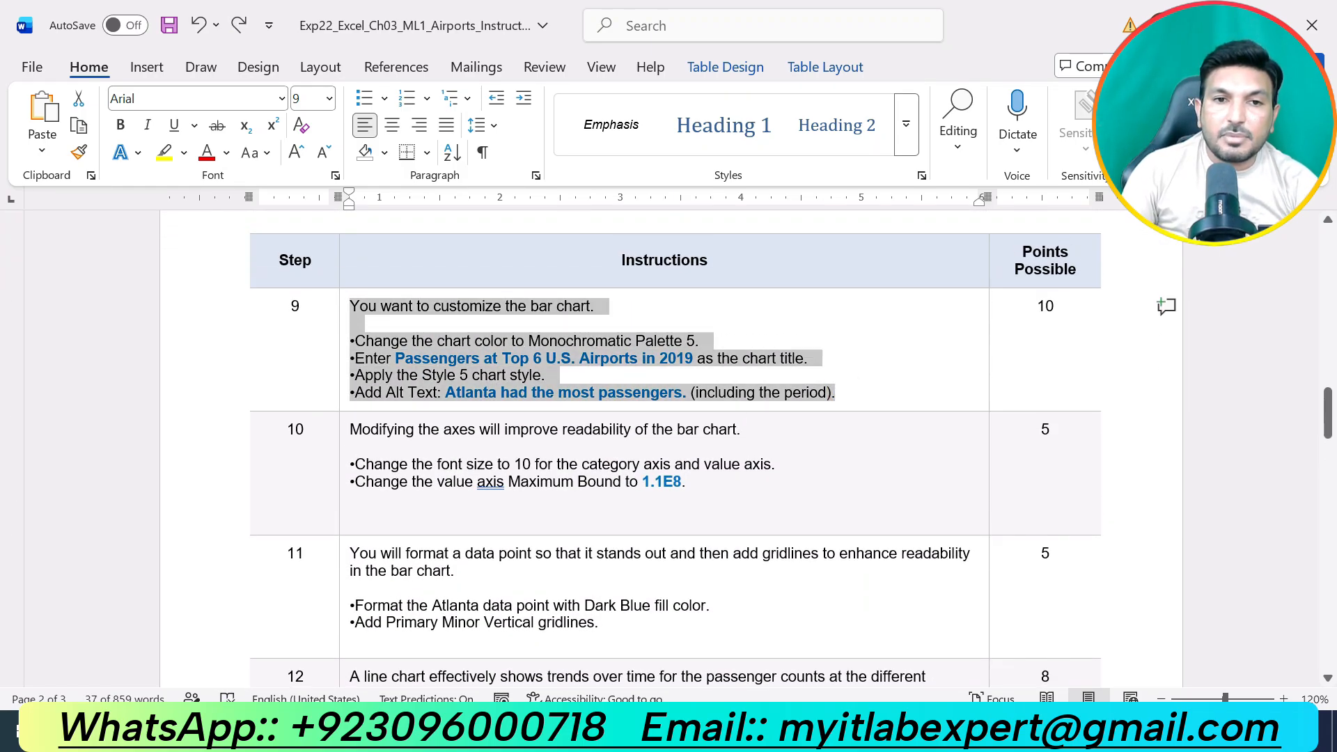
pyautogui.click(448, 260)
pyautogui.click(519, 376)
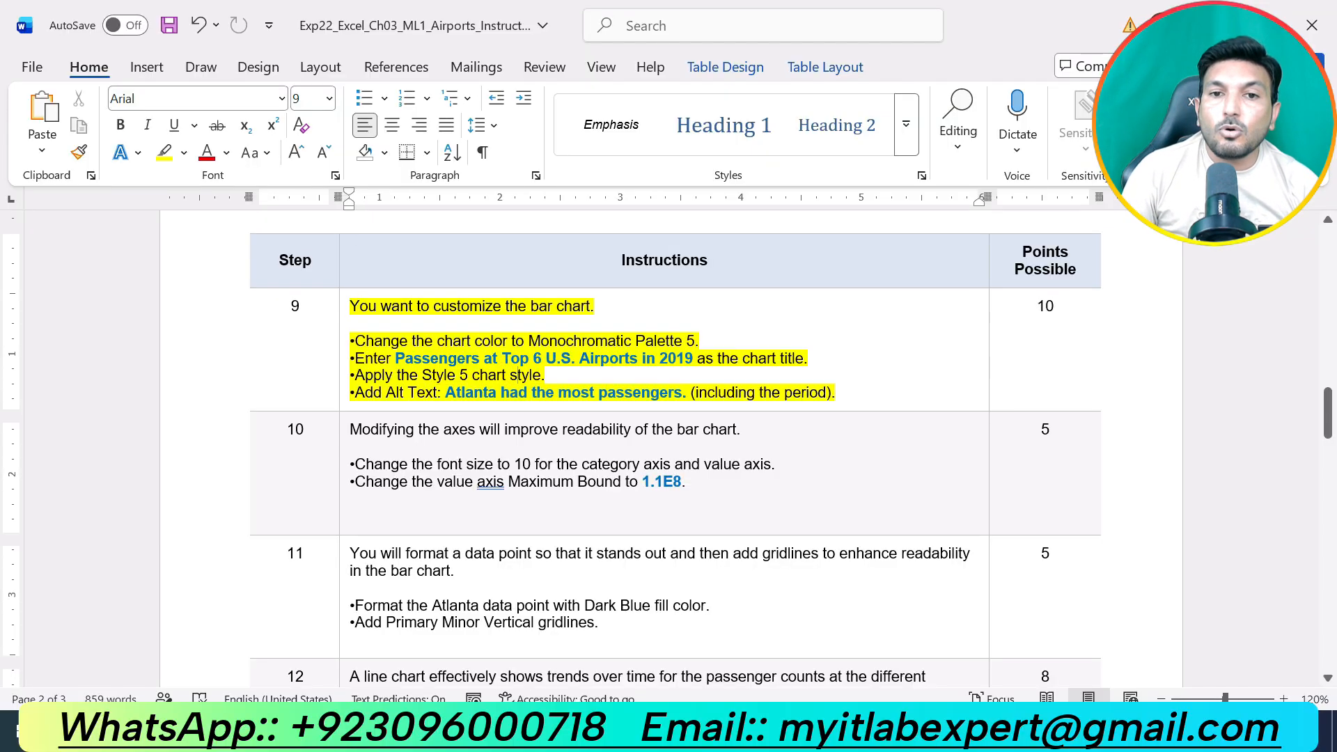
# Switch to Excel and change the bar chart's colors to Monochromatic Palette 5.
pyautogui.hotkey('alt', 'Tab')
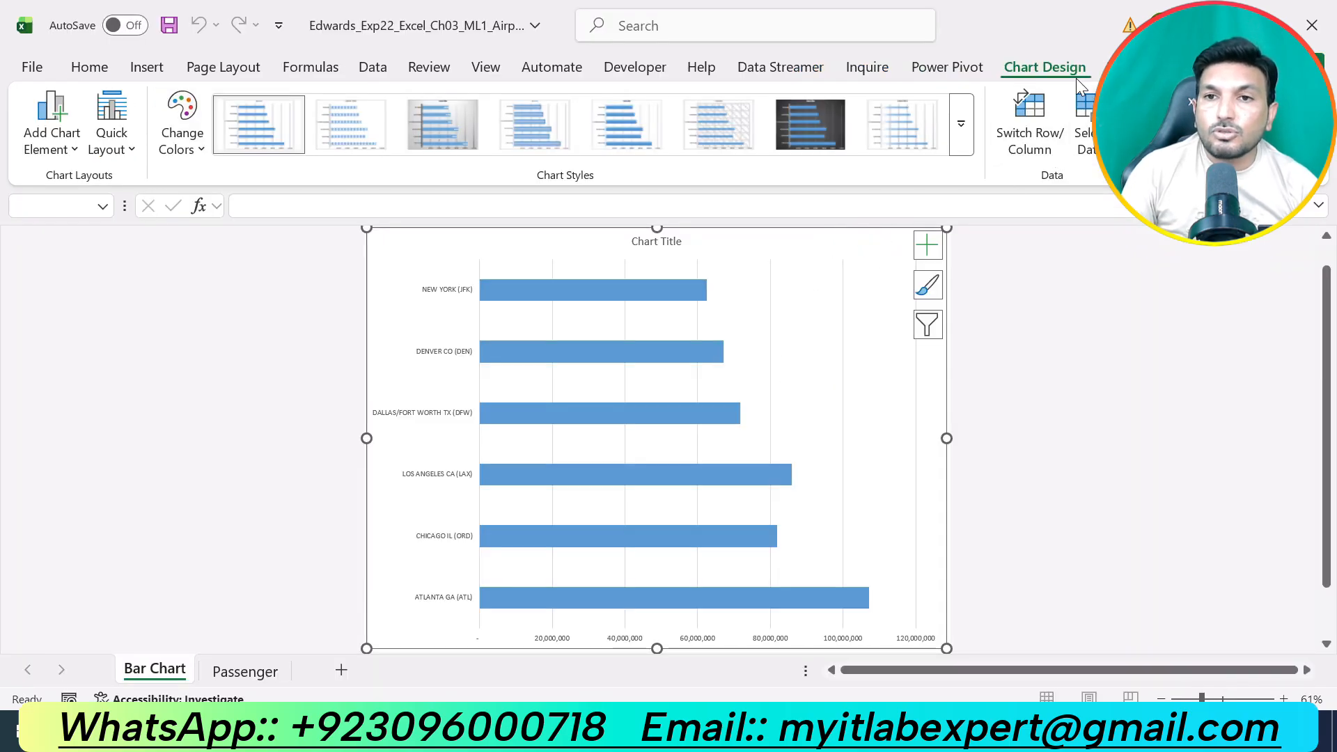
pyautogui.click(195, 153)
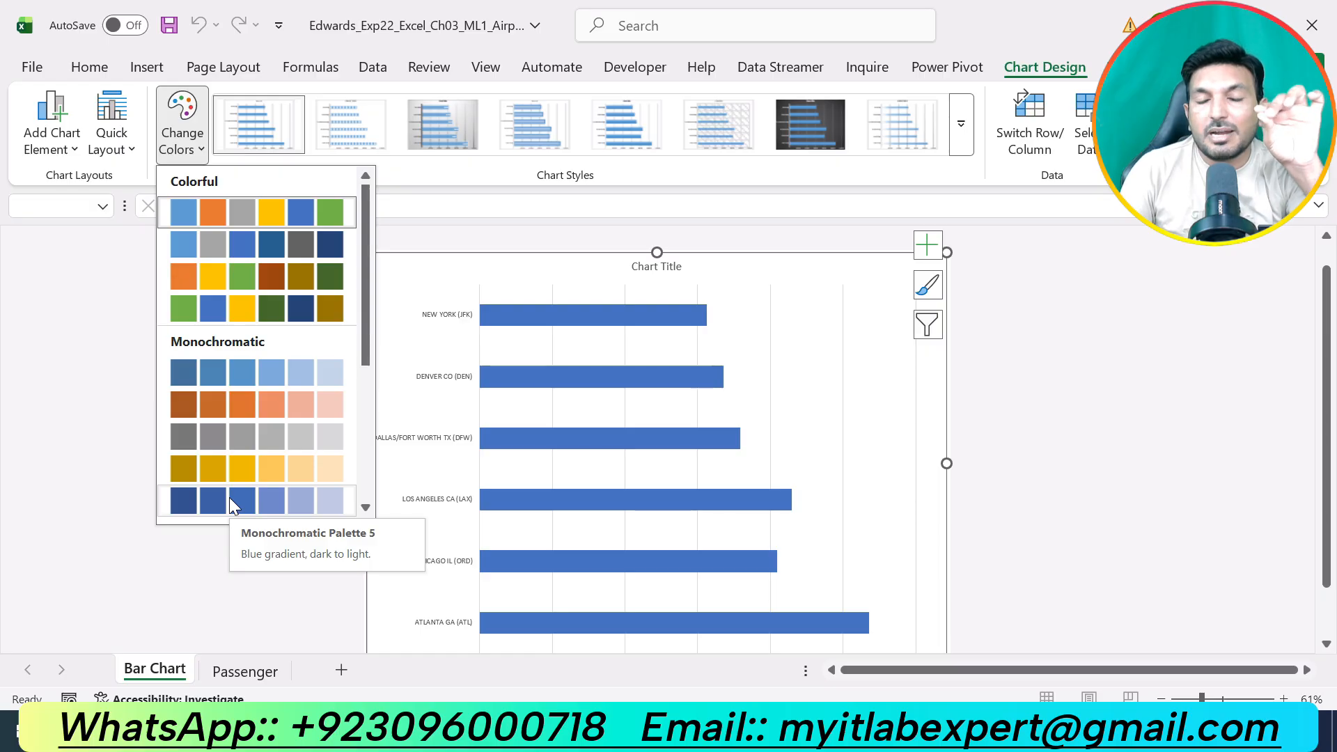
pyautogui.click(266, 504)
# Copy "Passengers at Top 6 U.S. Airports in 2019" from step 9 in Word and set it as the Excel bar chart's title.
pyautogui.hotkey('alt', 'Tab')
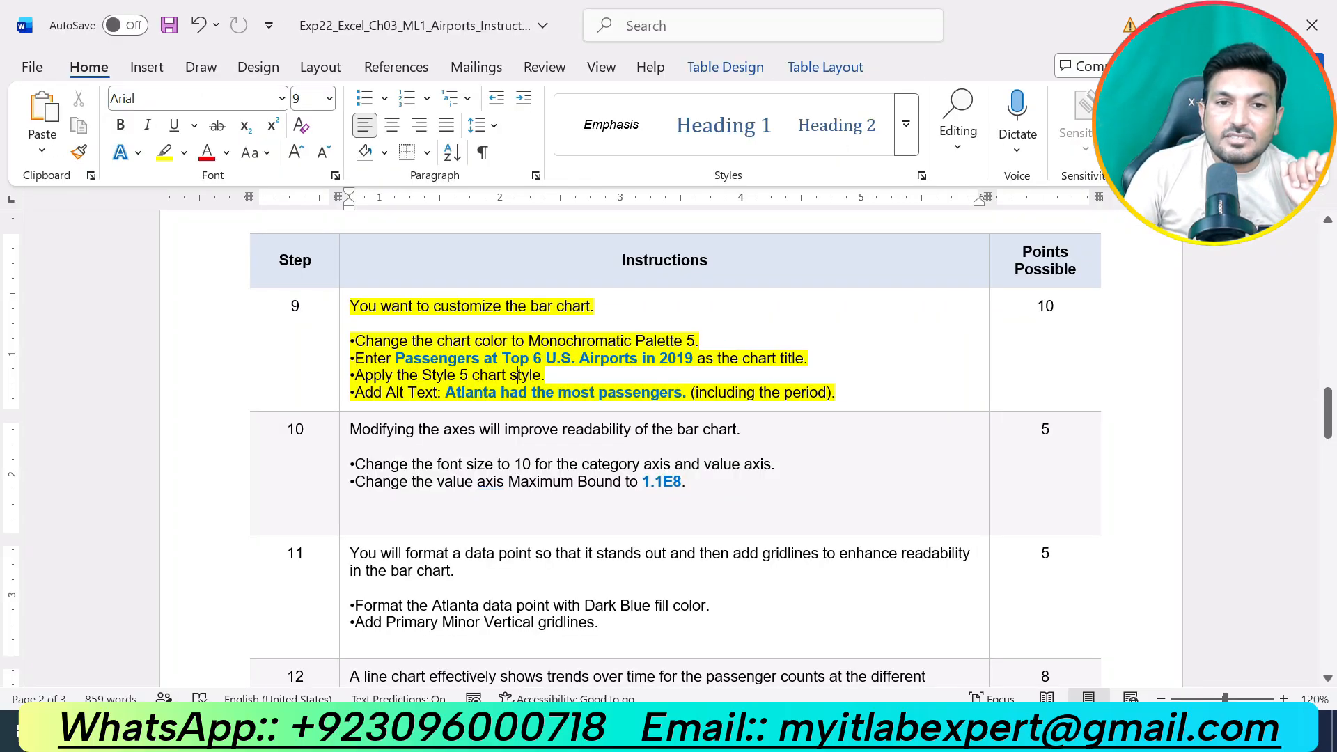
pyautogui.moveTo(395, 358); pyautogui.dragTo(695, 358)
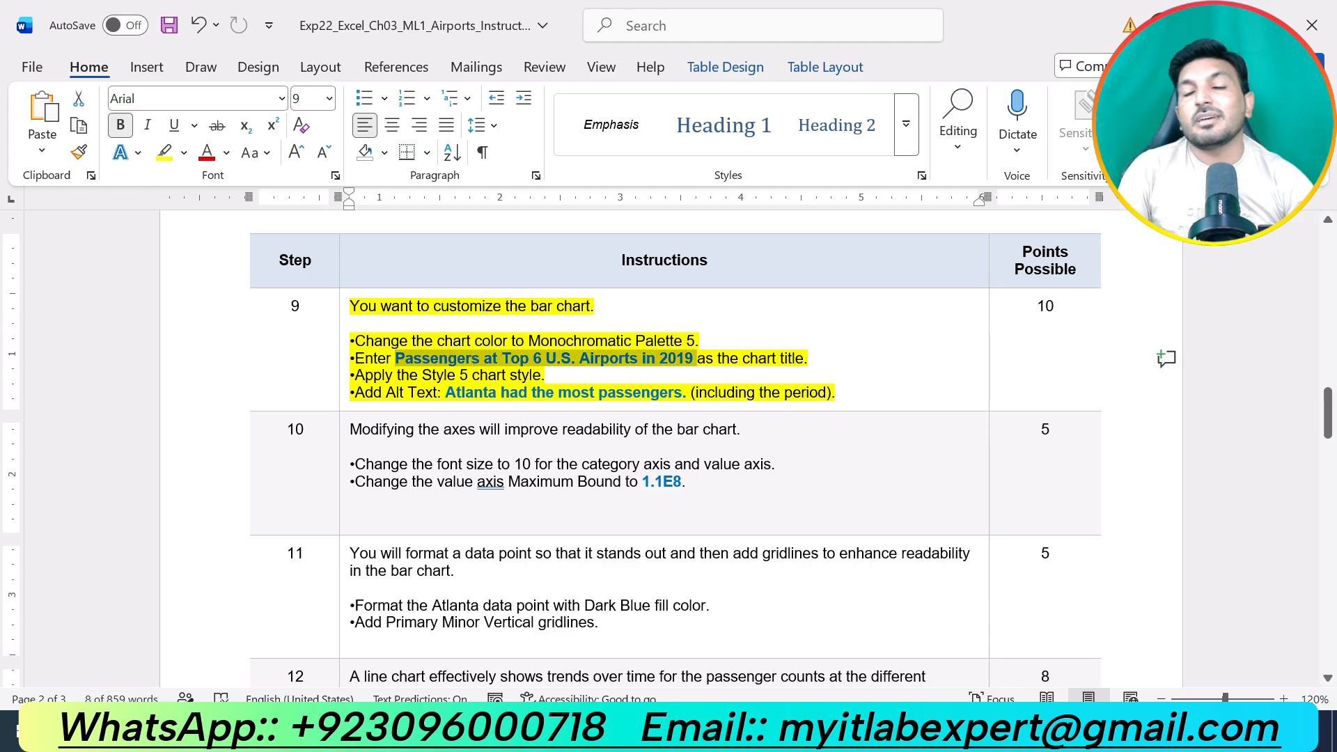
pyautogui.hotkey('ctrl', 'c')
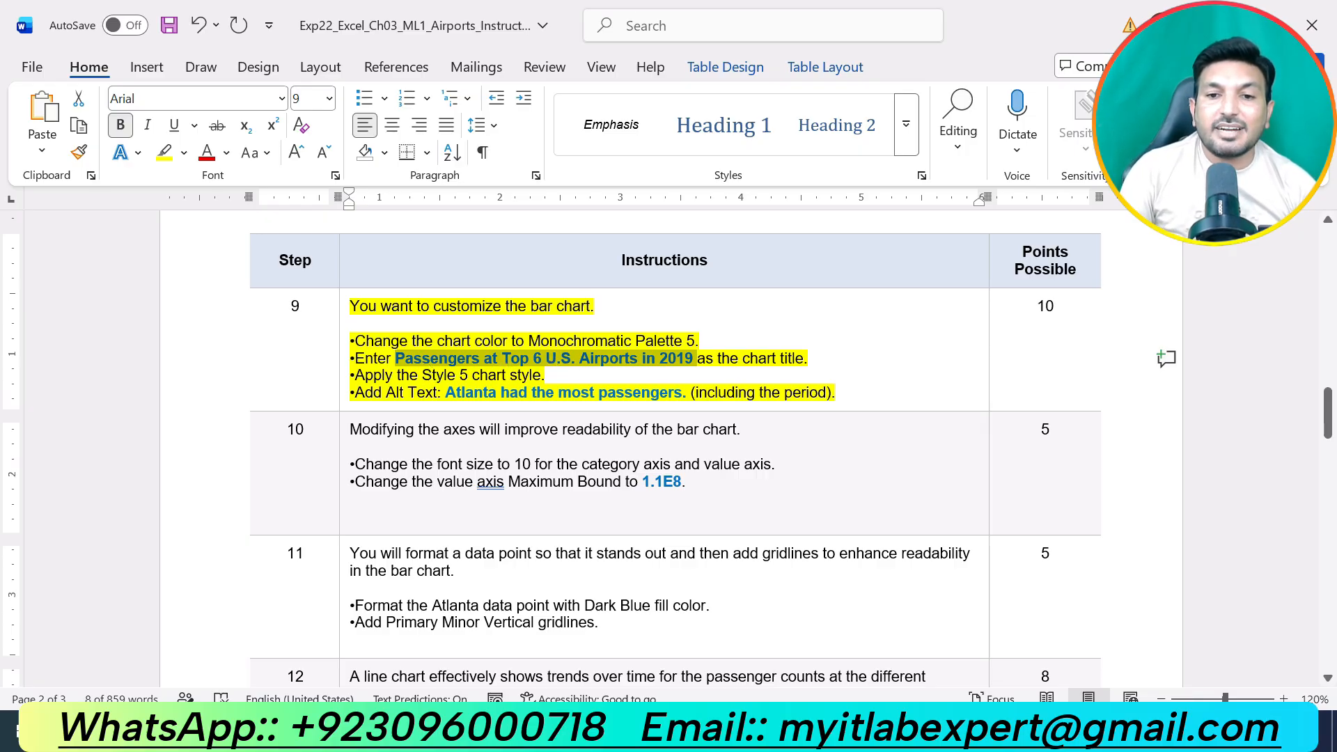
pyautogui.hotkey('alt', 'Tab')
pyautogui.click(670, 258)
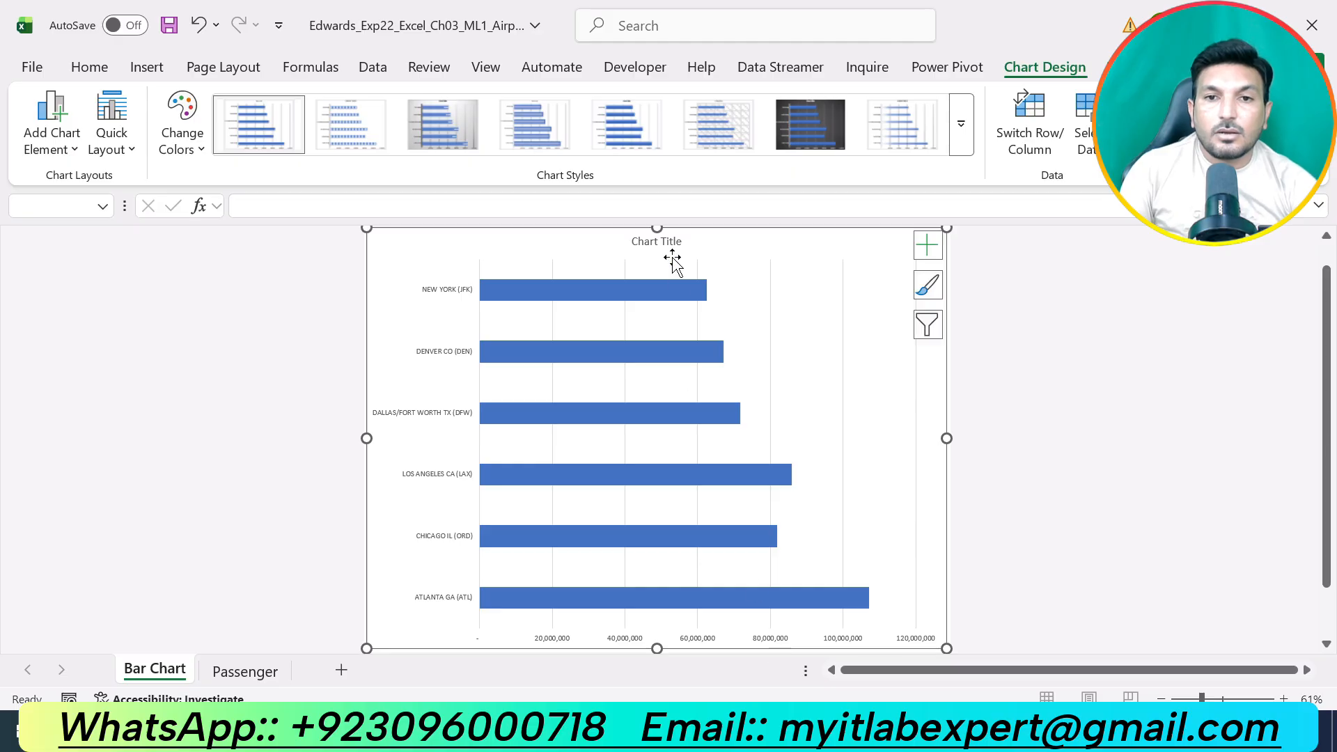
pyautogui.click(670, 241)
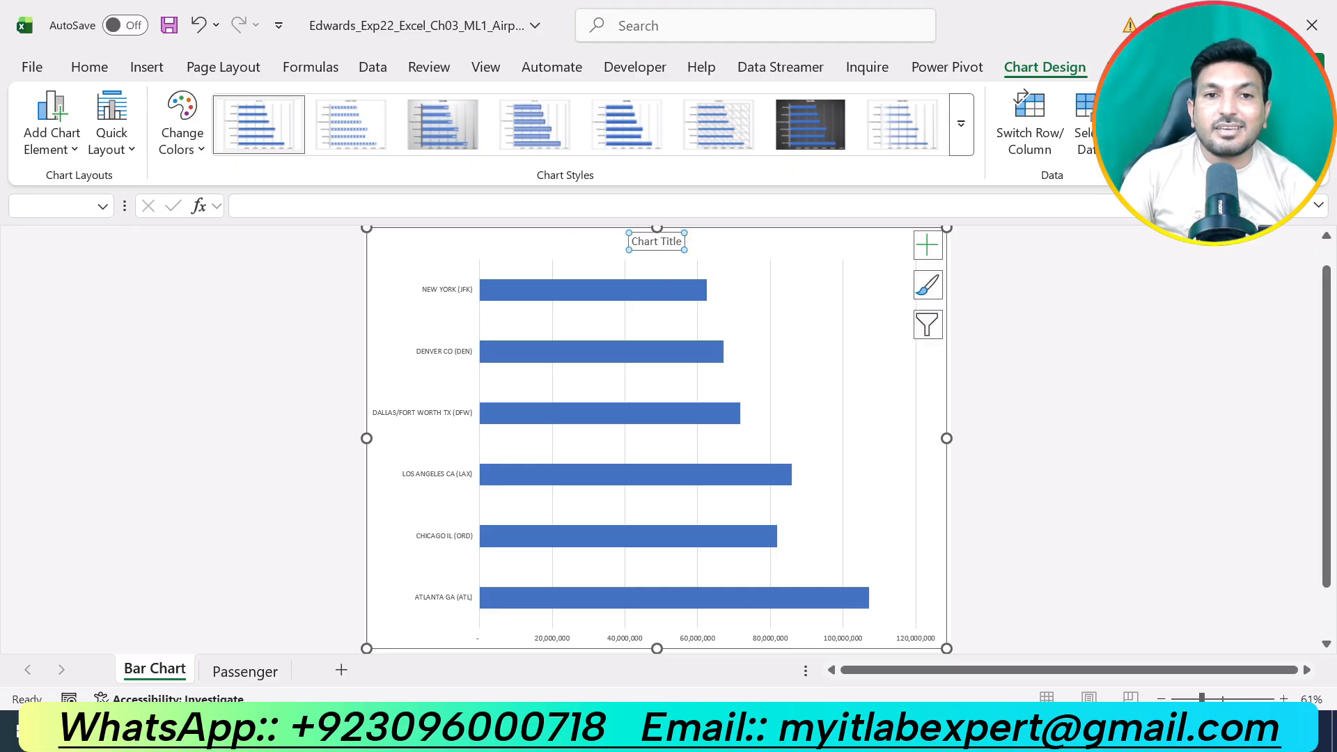
pyautogui.click(240, 207)
pyautogui.hotkey('ctrl', 'v')
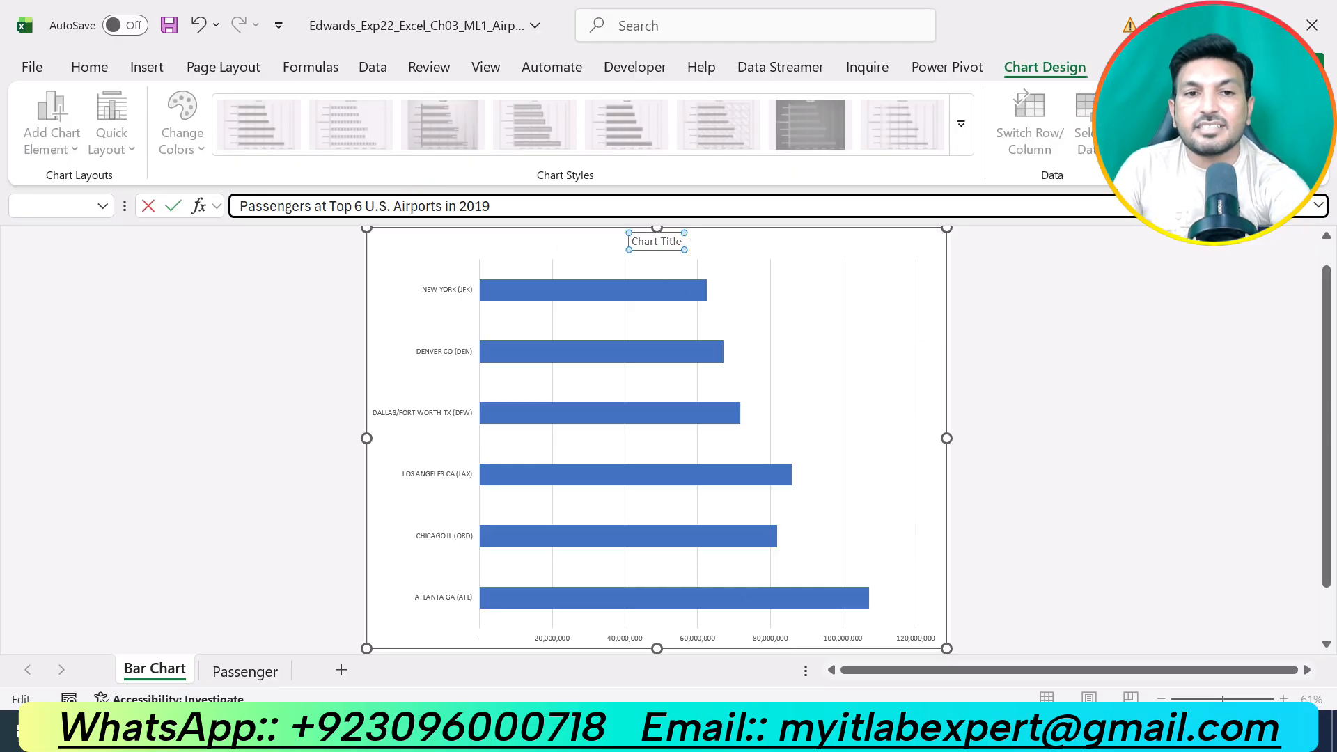
pyautogui.press('Return')
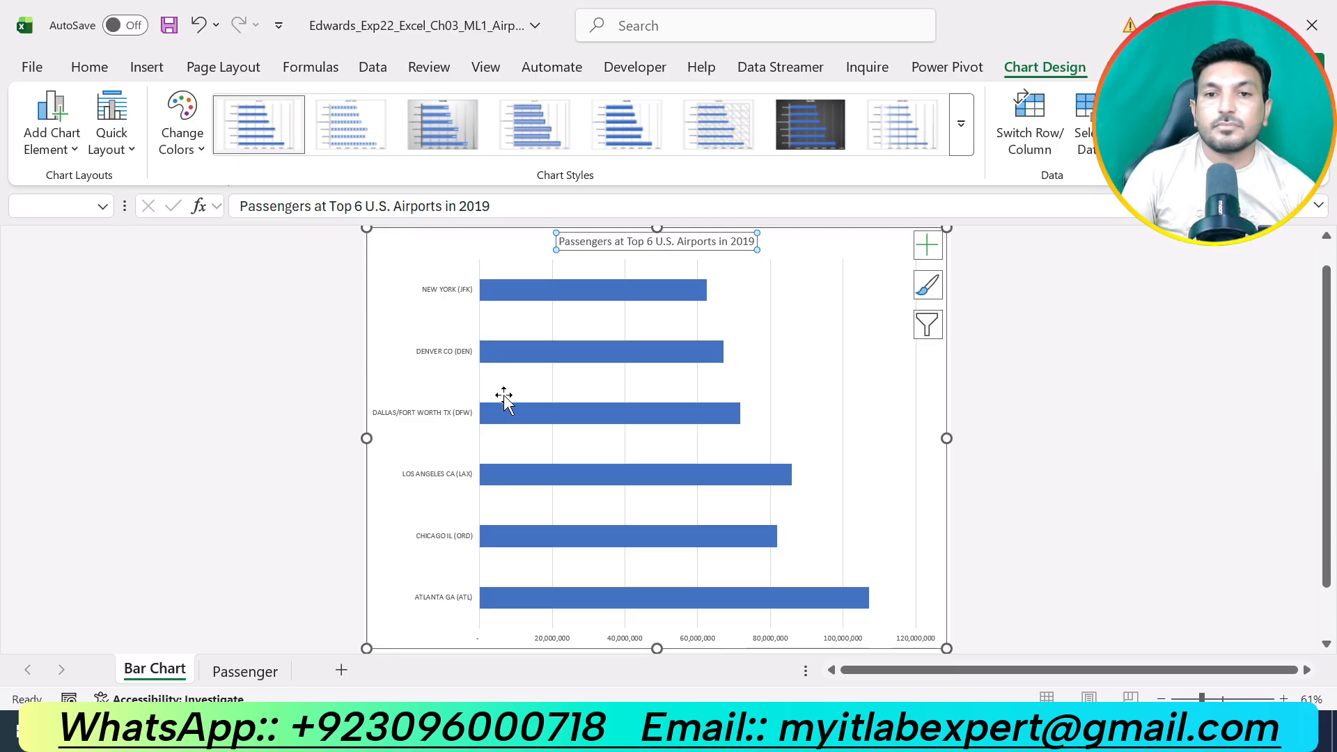
# Check step 9 in the Word instructions and apply the Style 5 chart style to the Excel bar chart.
pyautogui.hotkey('alt', 'Tab')
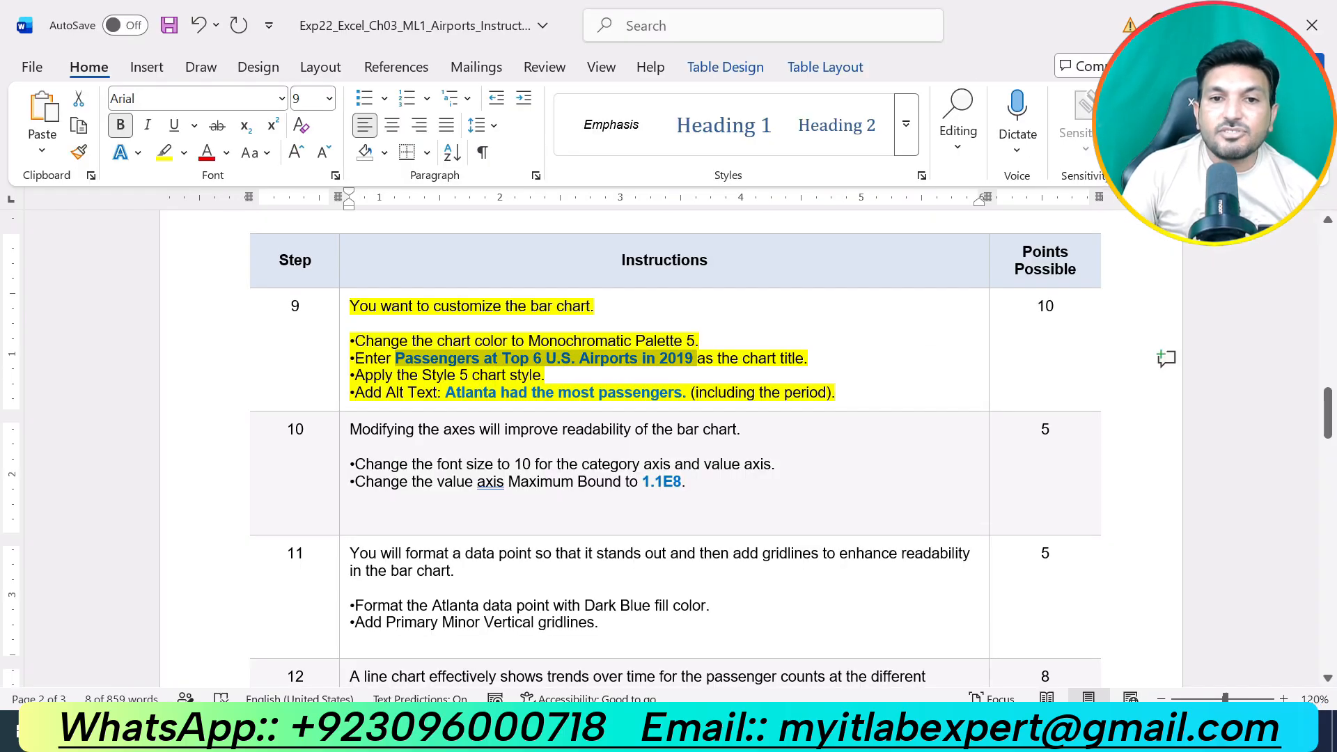
pyautogui.hotkey('alt', 'Tab')
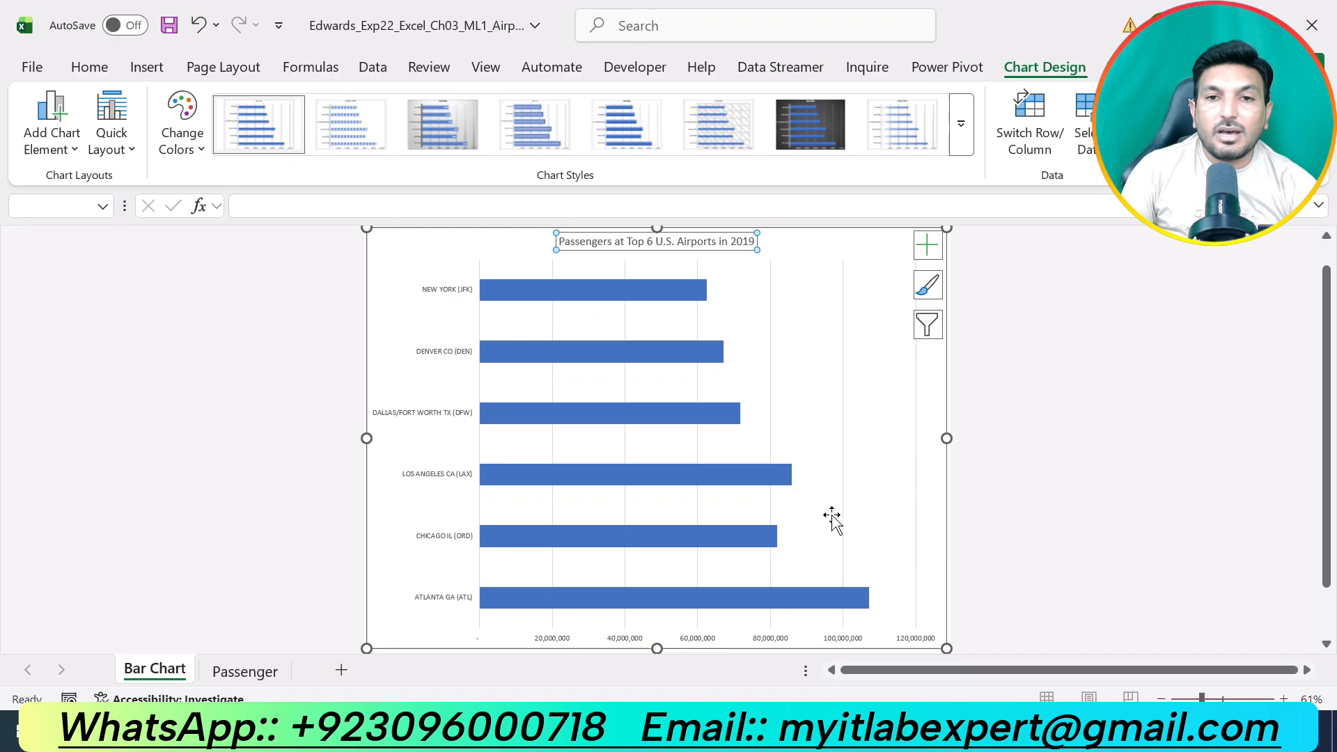
pyautogui.click(866, 245)
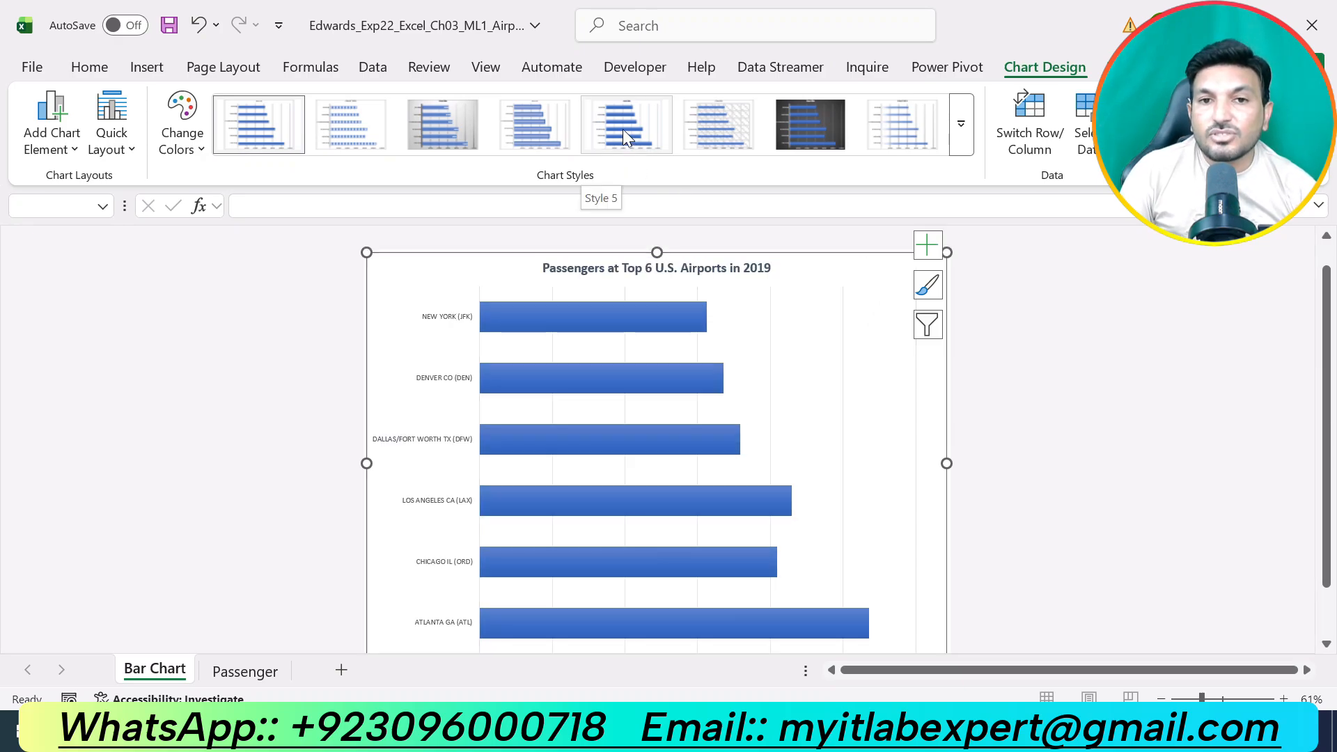
pyautogui.click(622, 128)
pyautogui.scroll(-1, 713, 613)
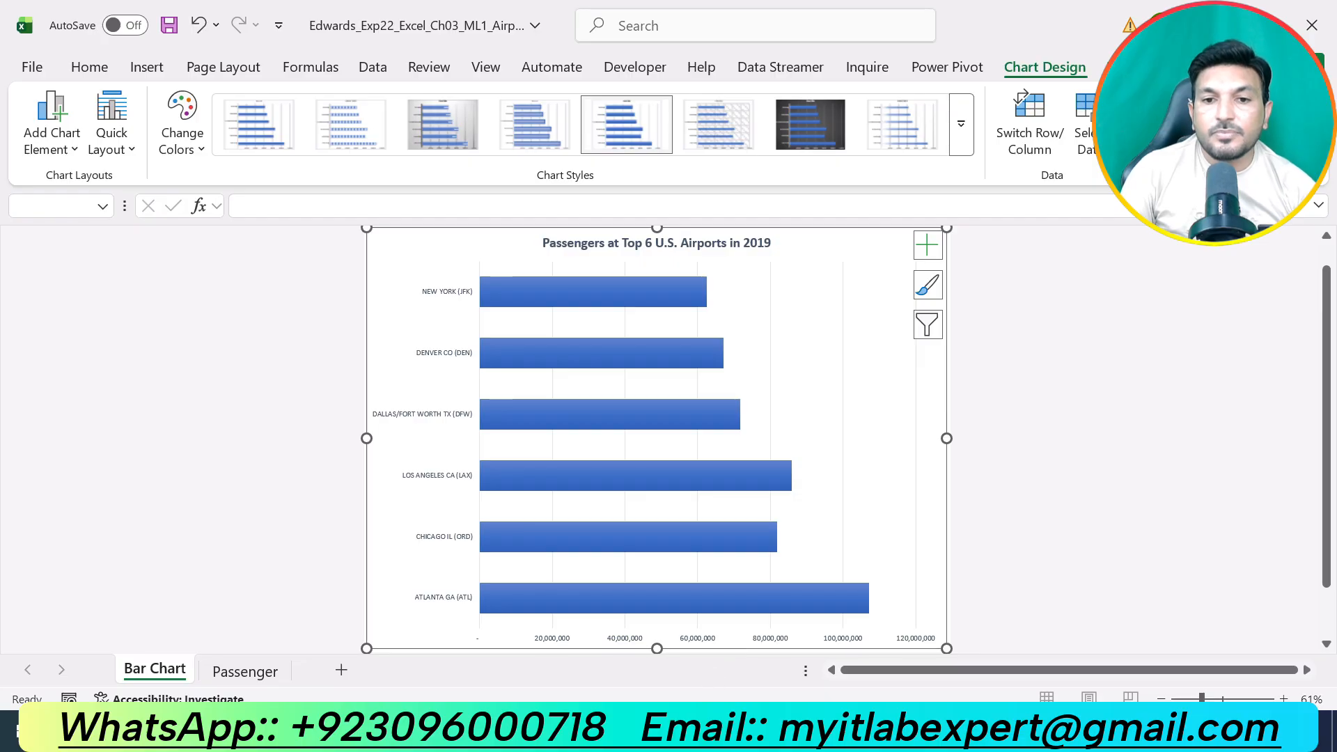
# Copy "Atlanta had the most passengers." from step 9 in Word and add it as the Excel bar chart's alt text.
pyautogui.hotkey('alt', 'Tab')
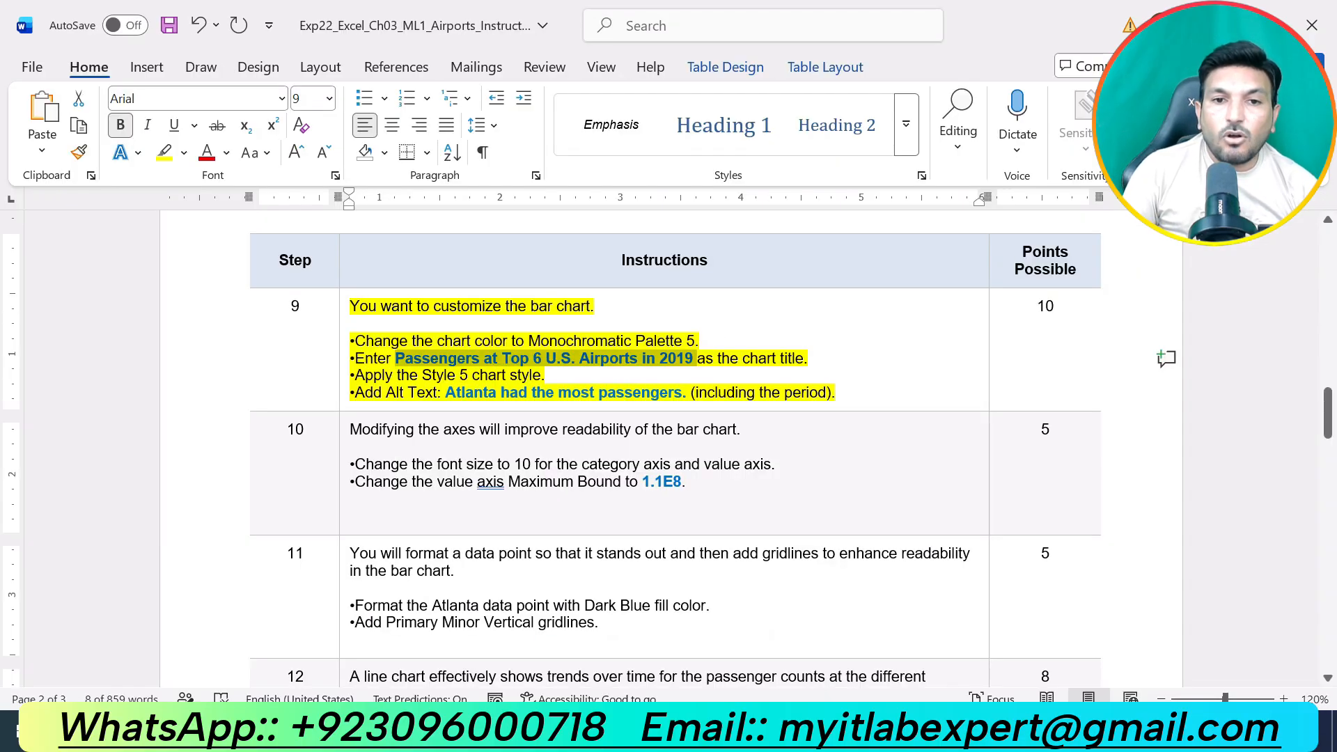
pyautogui.moveTo(445, 392); pyautogui.dragTo(690, 392)
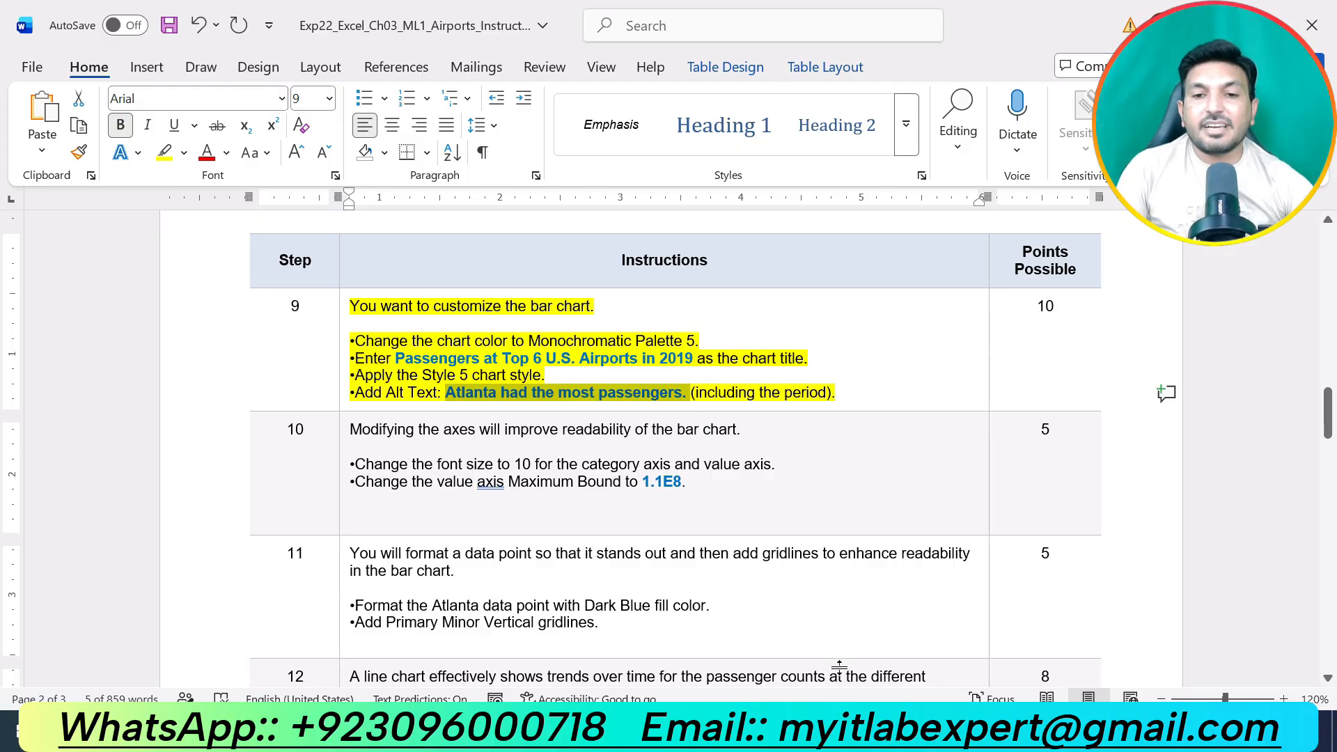
pyautogui.hotkey('alt', 'Tab')
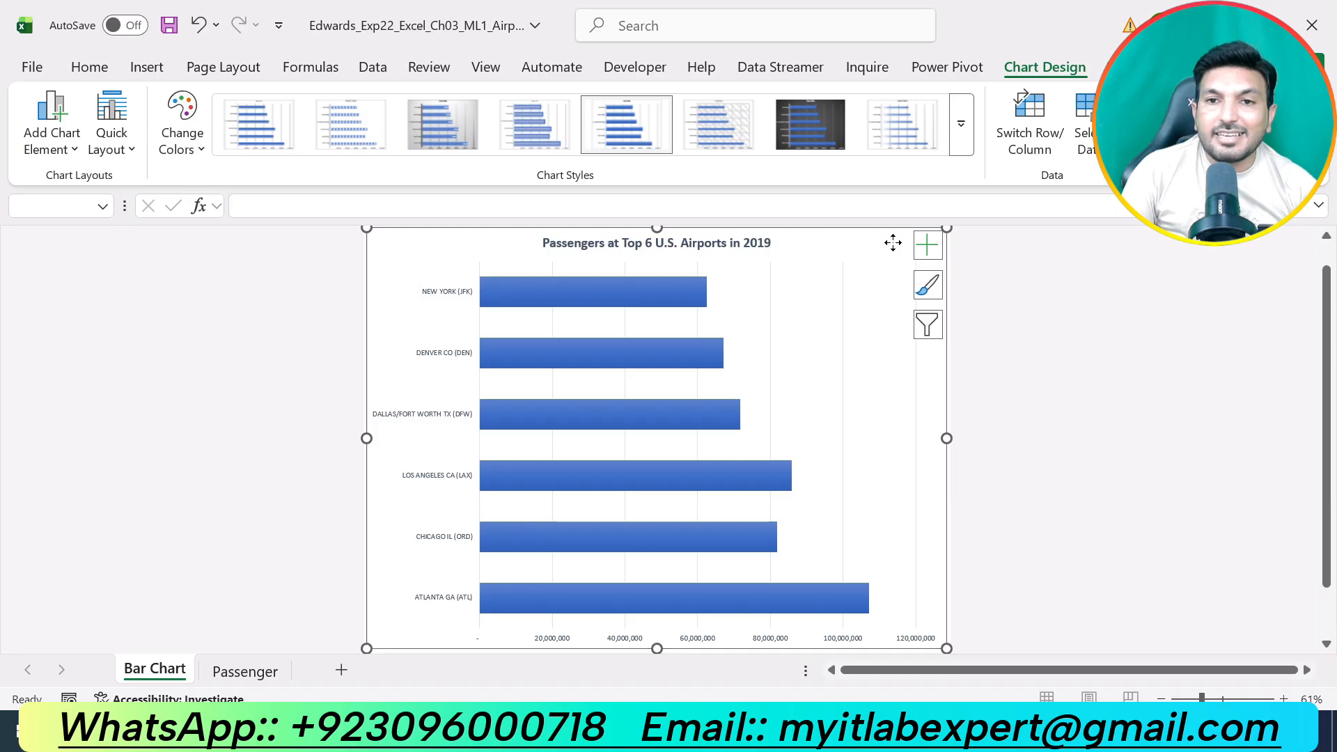
pyautogui.rightClick(892, 244)
pyautogui.click(986, 679)
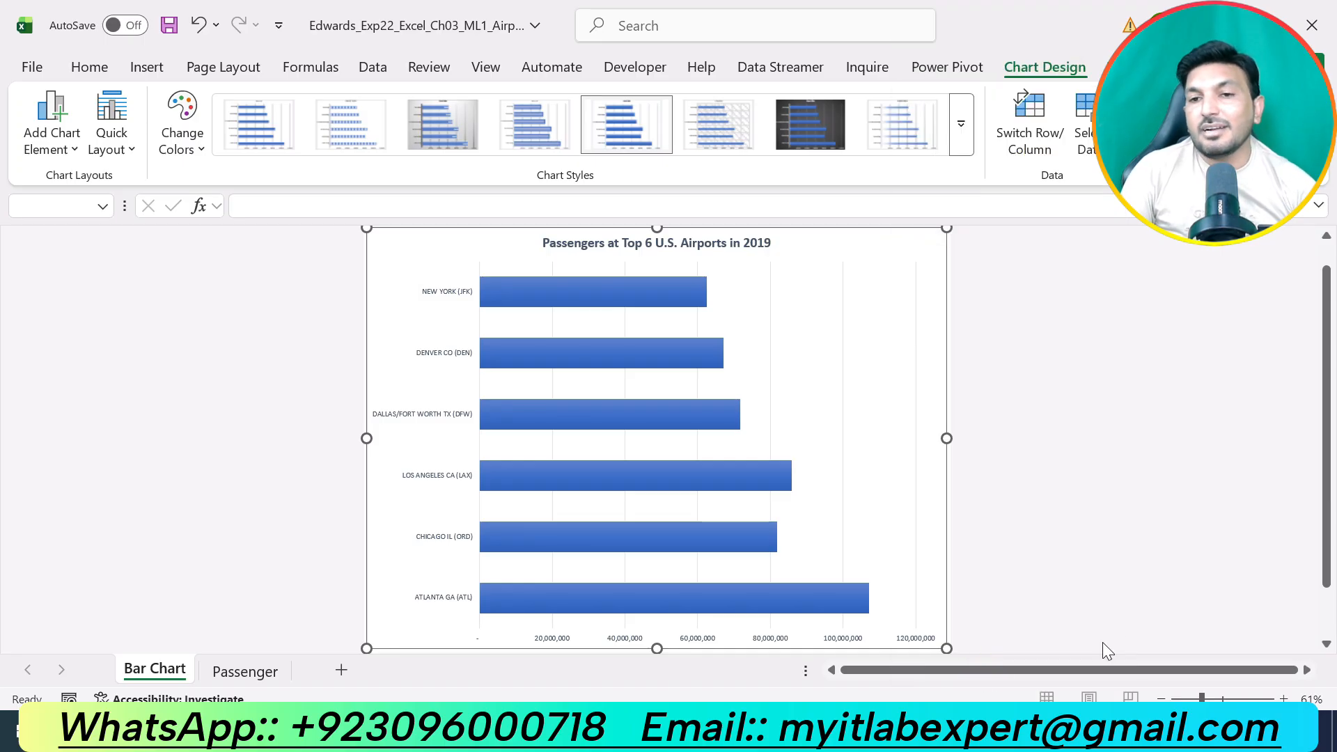
pyautogui.hotkey('ctrl', 'v')
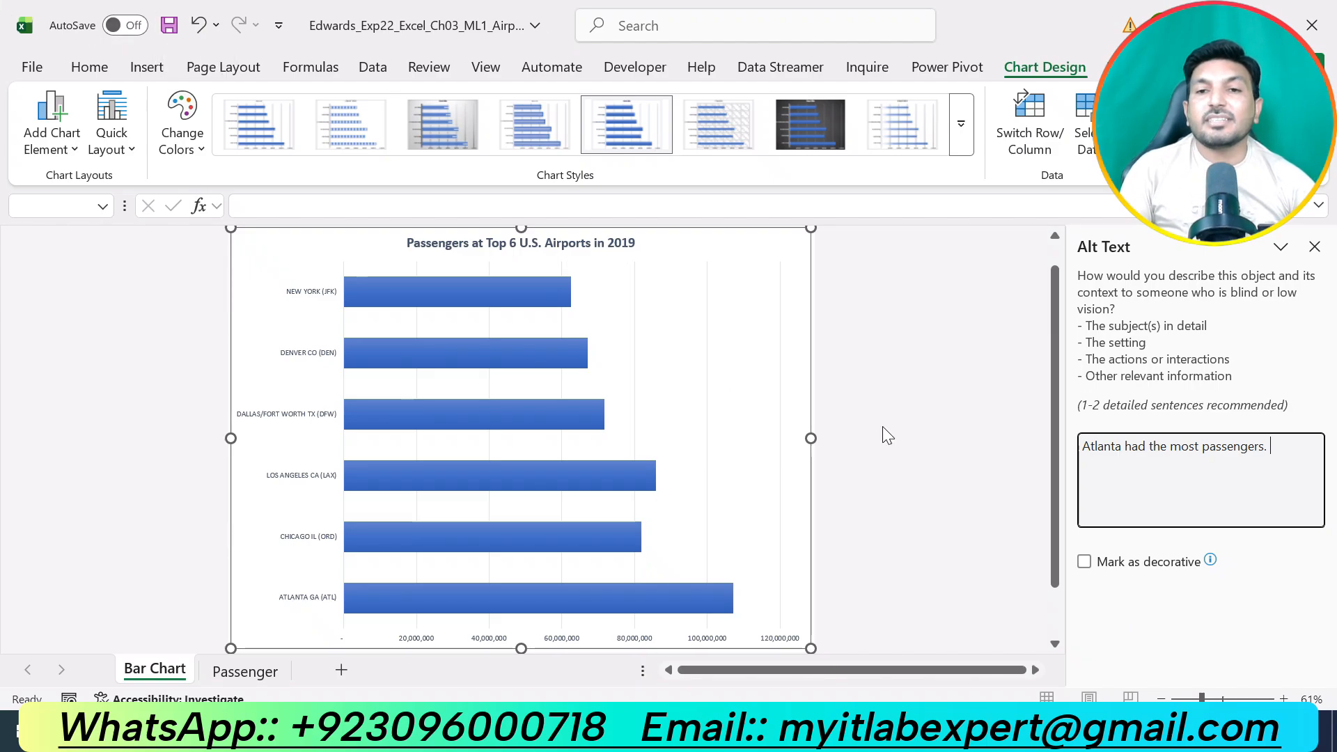
pyautogui.click(1314, 247)
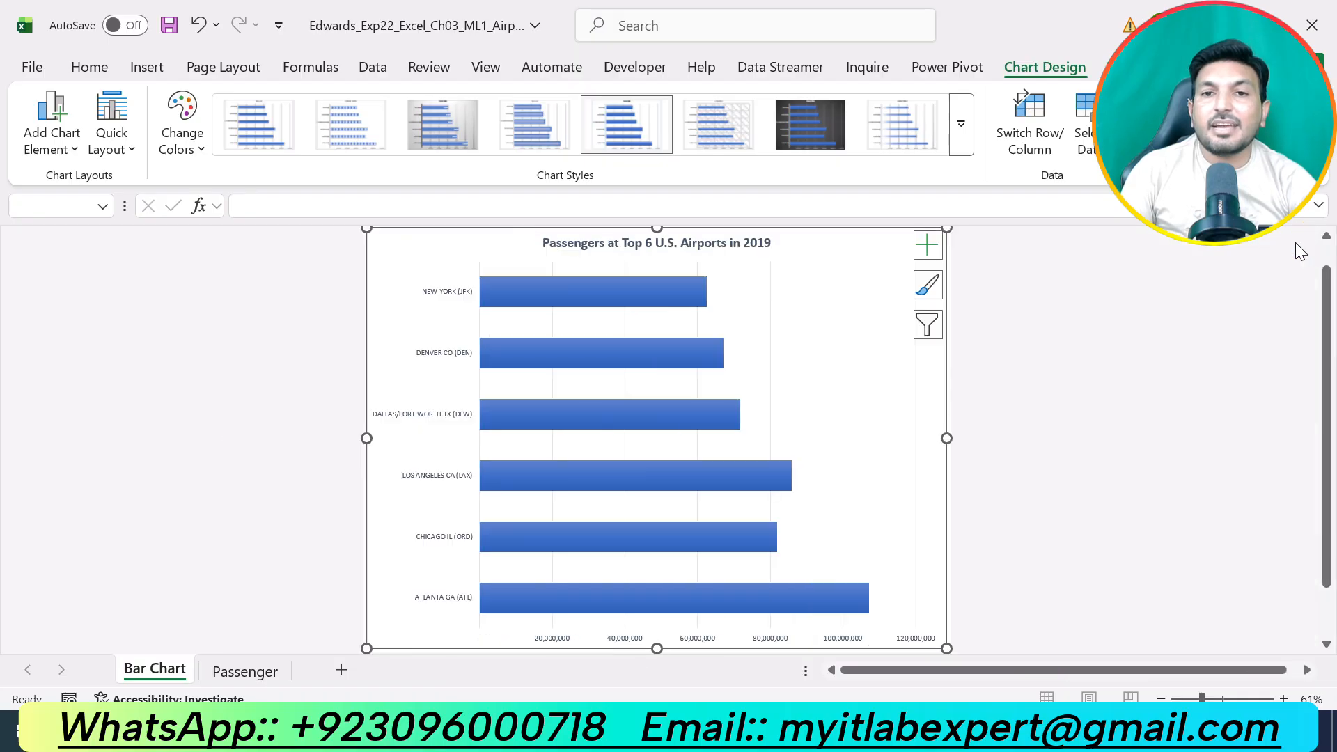
# Switch to the Word instructions, undo the yellow highlight on step 9 and look through the remaining steps.
pyautogui.hotkey('alt', 'Tab')
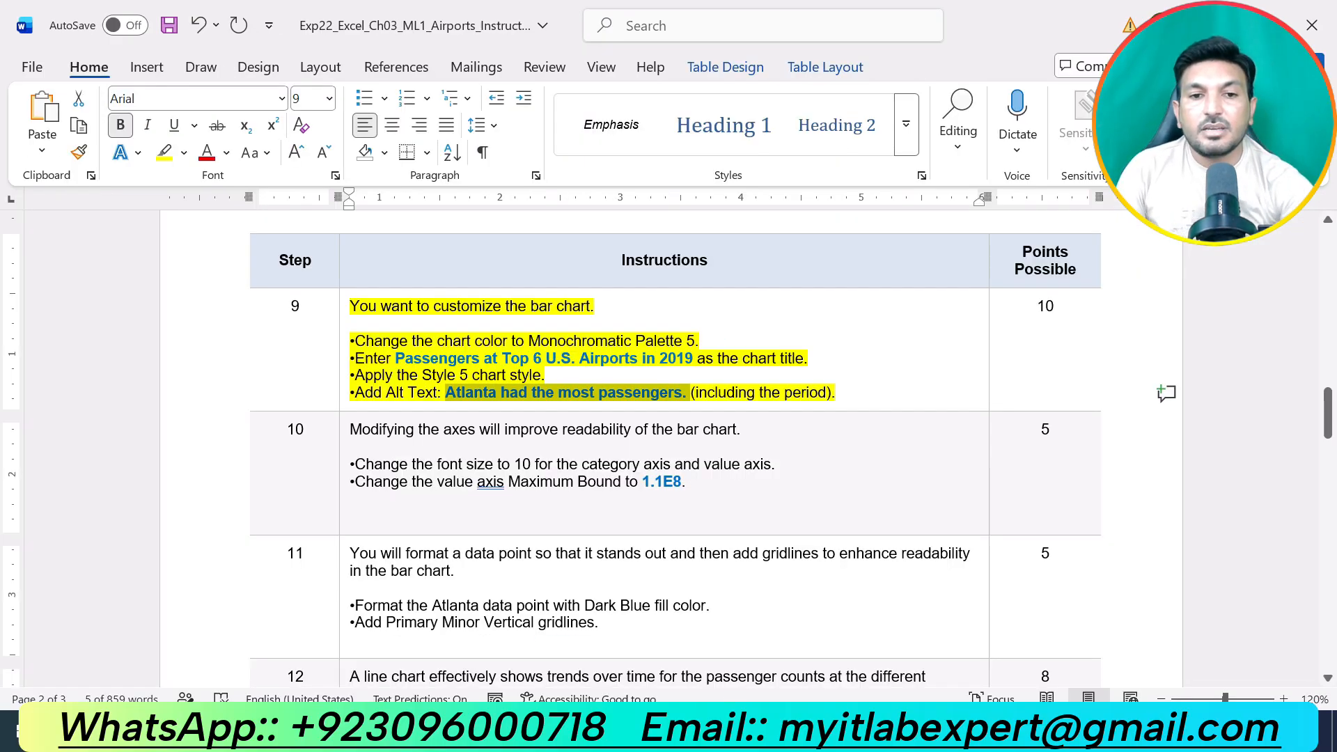
pyautogui.hotkey('ctrl', 'z')
pyautogui.scroll(-6, 782, 478)
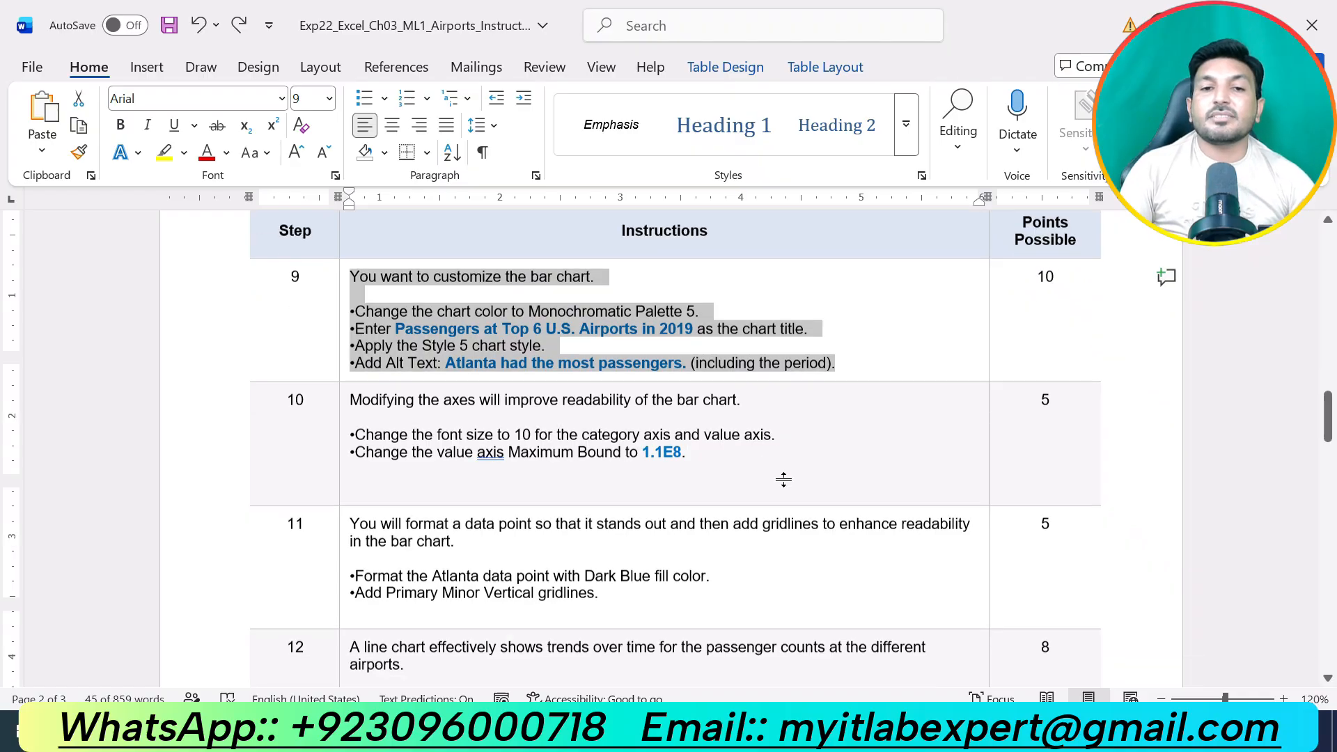
pyautogui.scroll(-8, 783, 483)
pyautogui.scroll(10, 783, 483)
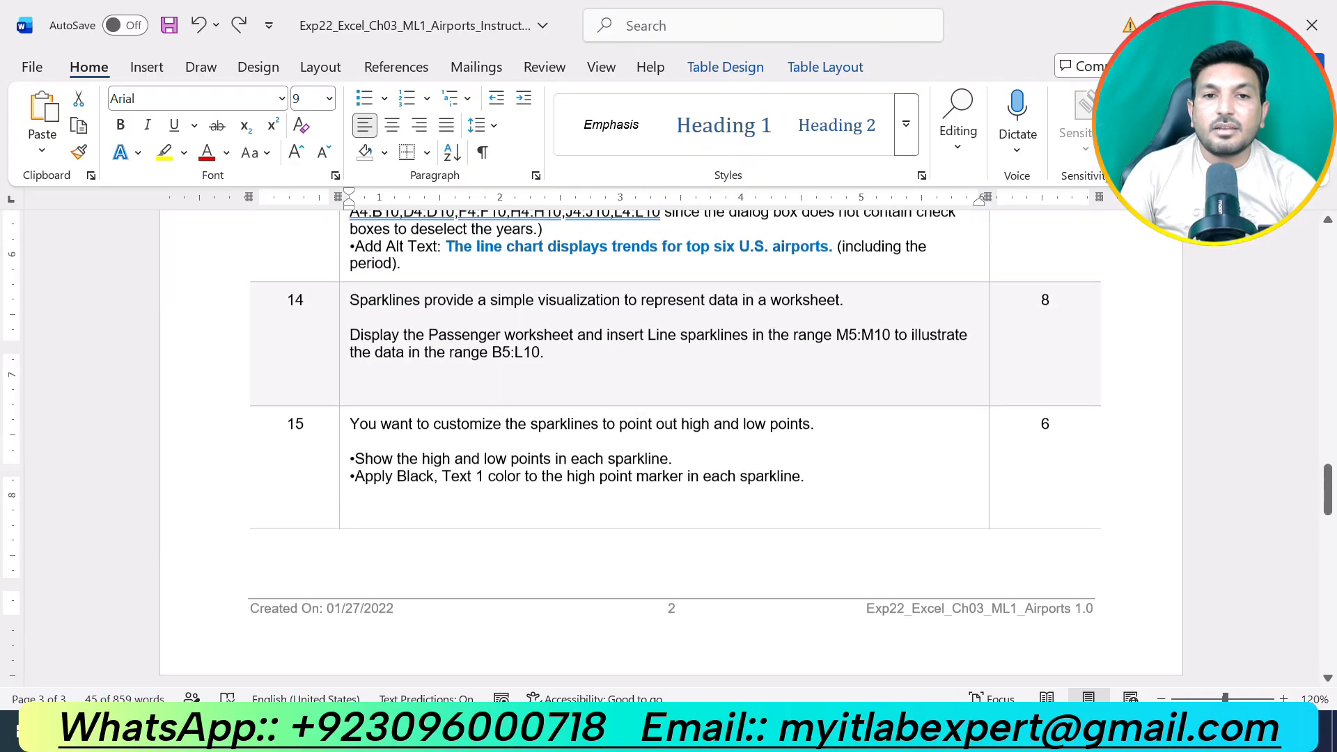
pyautogui.scroll(5, 783, 483)
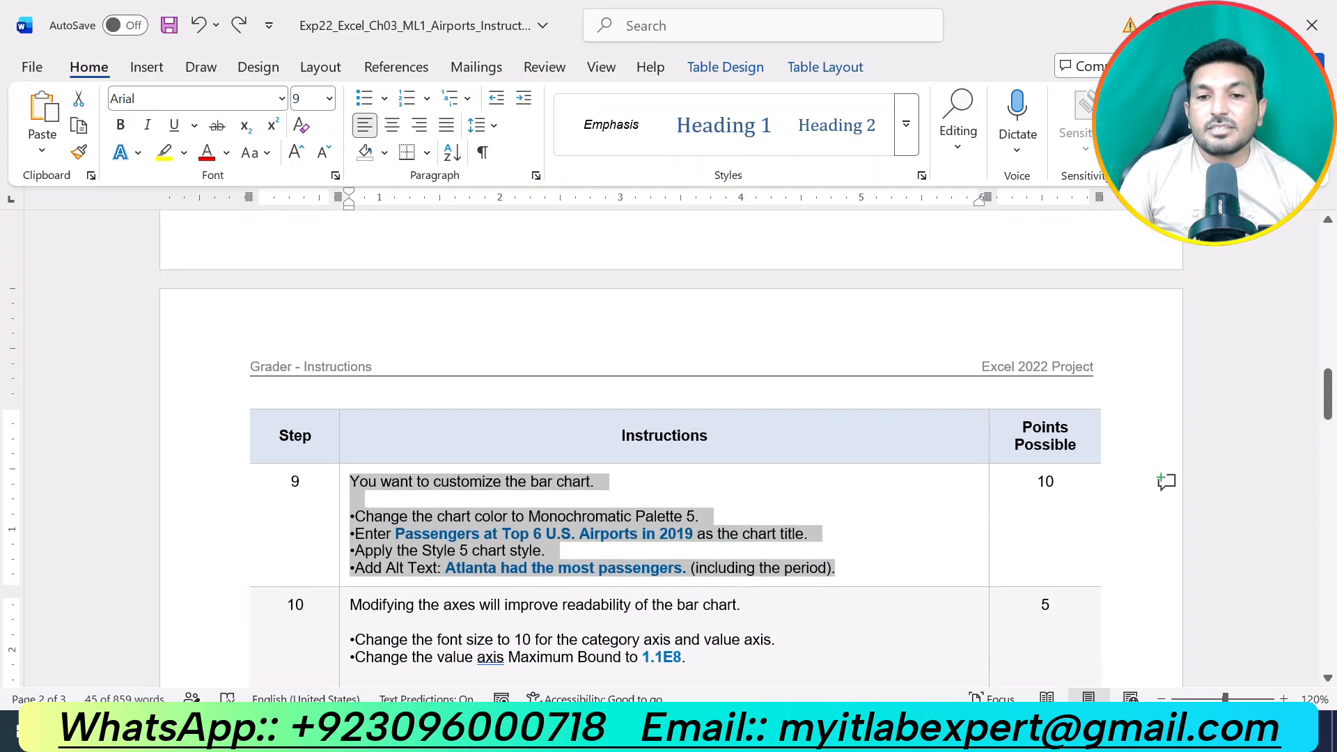
# Switch to Excel, display the Passenger worksheet and deselect the data range by selecting an empty cell below the table.
pyautogui.hotkey('alt', 'Tab')
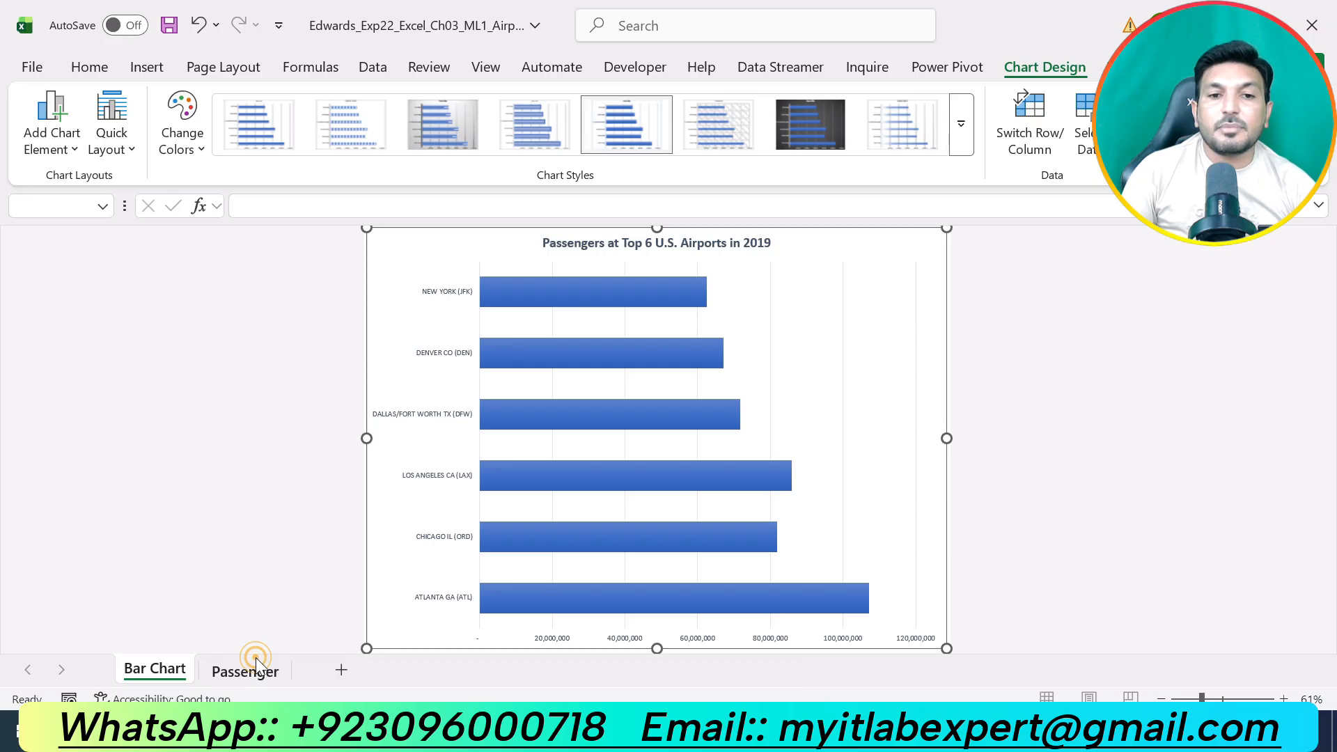
pyautogui.click(255, 665)
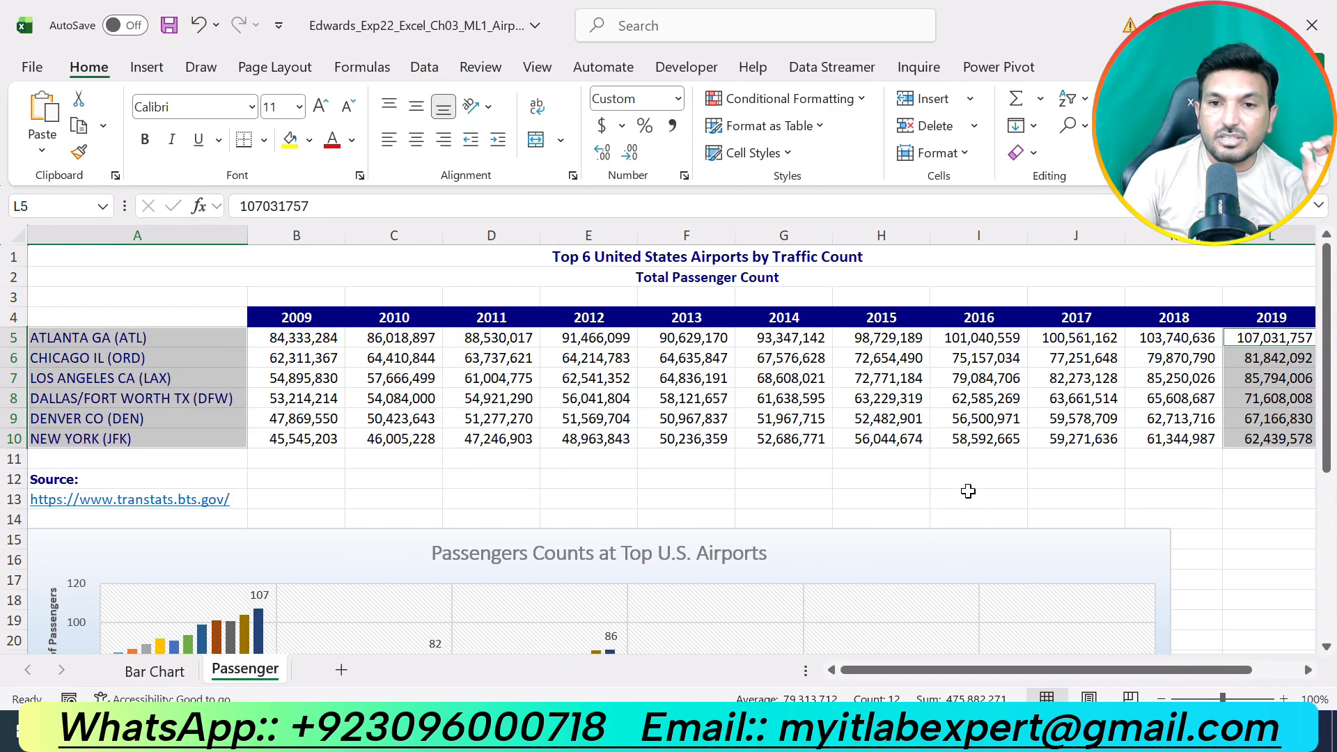
pyautogui.click(972, 494)
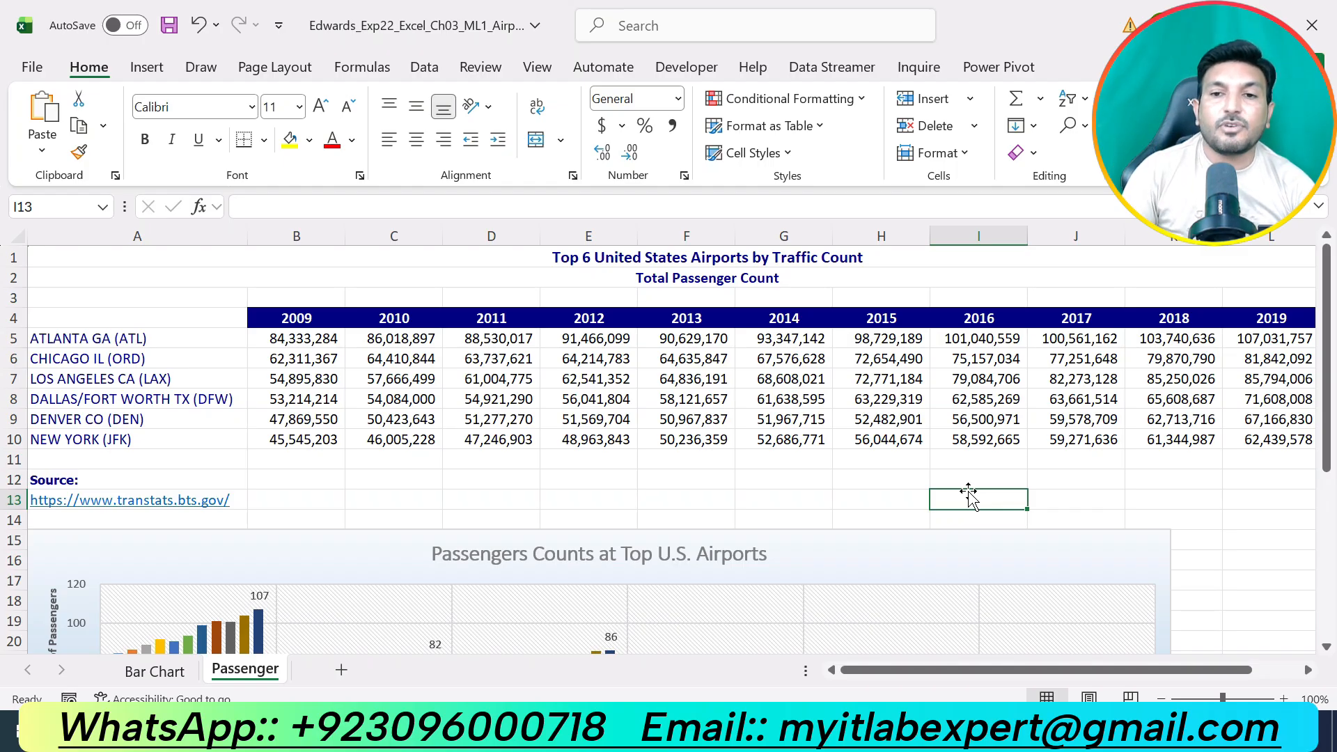
pyautogui.click(1119, 499)
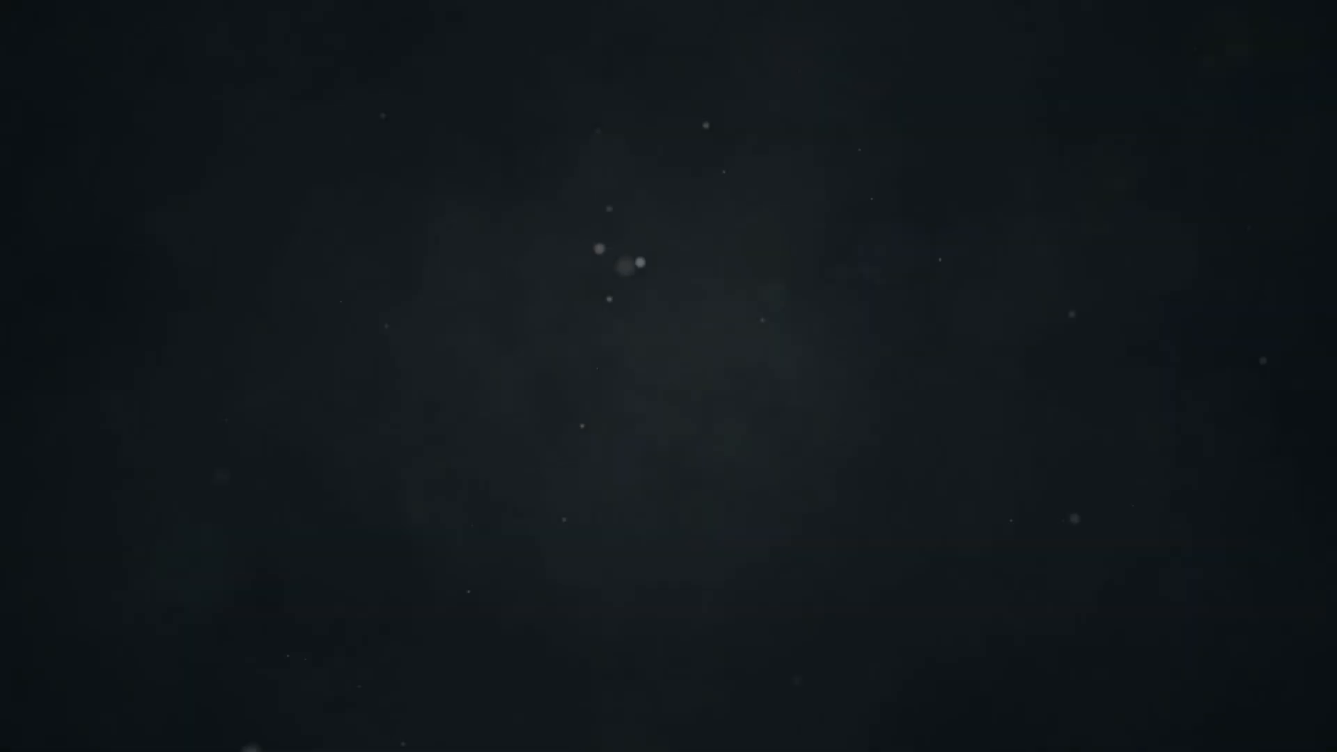